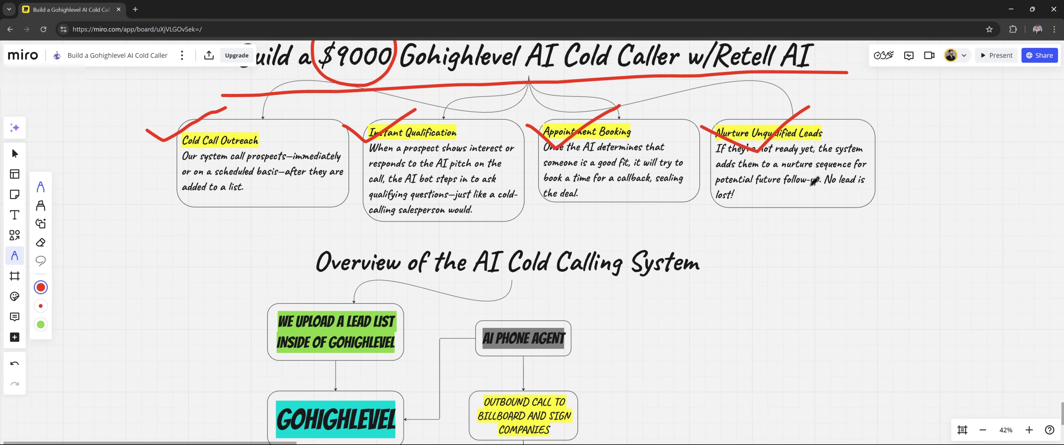
In red, underline the overview title and tick the lead-upload, call-picked-up and pitch path
{"action": "scroll", "coordinate": [625, 202], "scroll_direction": "down", "scroll_amount": 10}
{"action": "scroll", "coordinate": [356, 100], "scroll_direction": "up", "scroll_amount": 2}
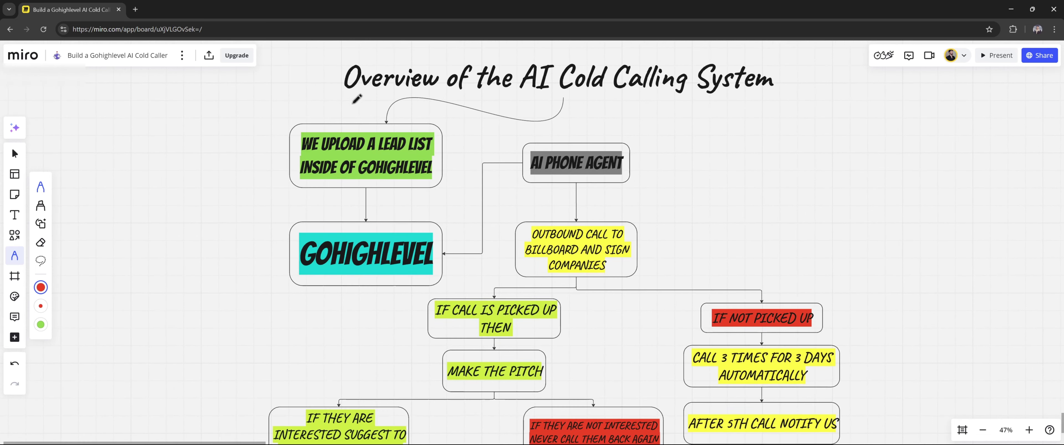
{"action": "left_click_drag", "start_coordinate": [345, 103], "coordinate": [739, 103]}
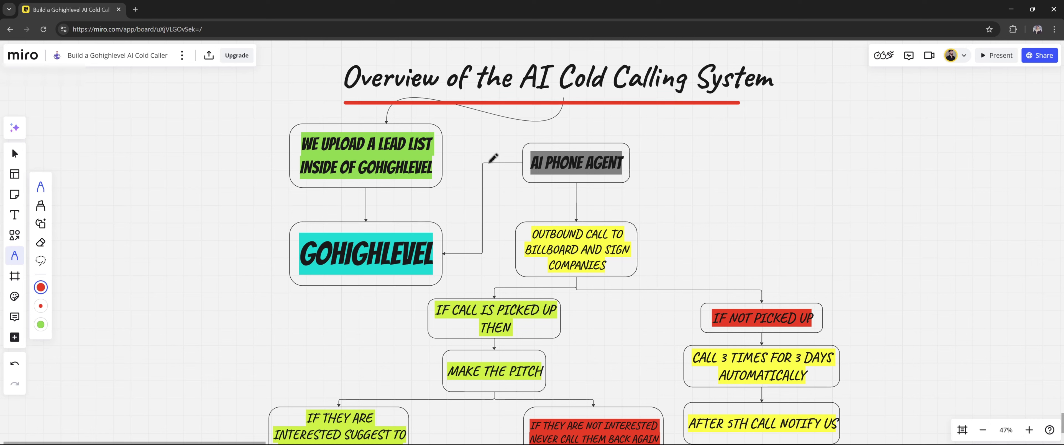
{"action": "mouse_move", "coordinate": [253, 121]}
{"action": "left_mouse_down"}
{"action": "mouse_move", "coordinate": [297, 126]}
{"action": "mouse_move", "coordinate": [354, 98]}
{"action": "left_mouse_up"}
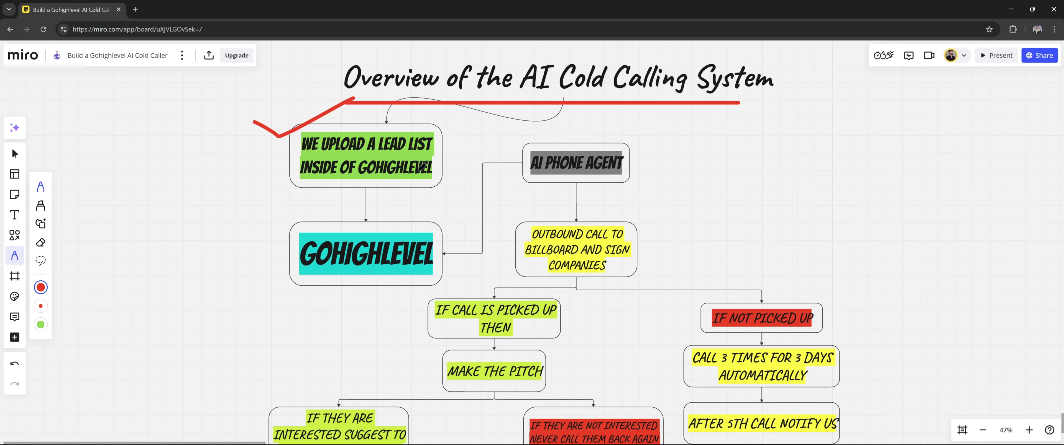
{"action": "mouse_move", "coordinate": [438, 231]}
{"action": "left_mouse_down"}
{"action": "mouse_move", "coordinate": [514, 191]}
{"action": "mouse_move", "coordinate": [508, 213]}
{"action": "left_mouse_up"}
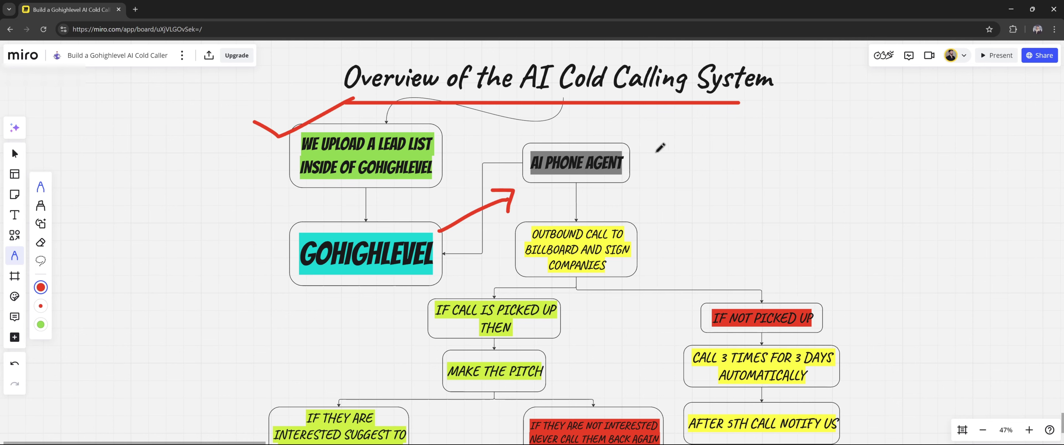
{"action": "mouse_move", "coordinate": [660, 148]}
{"action": "left_mouse_down"}
{"action": "mouse_move", "coordinate": [502, 149]}
{"action": "mouse_move", "coordinate": [632, 141]}
{"action": "left_mouse_up"}
{"action": "scroll", "coordinate": [582, 106], "scroll_direction": "down", "scroll_amount": 3}
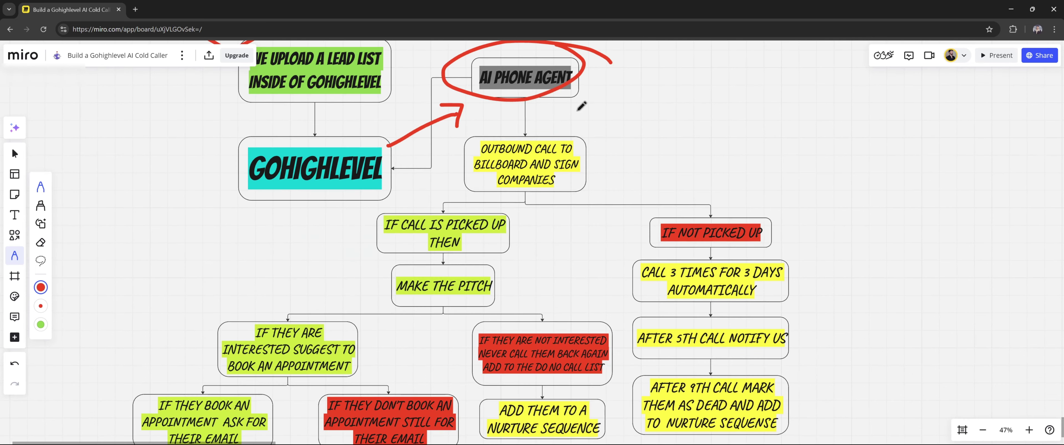
{"action": "scroll", "coordinate": [590, 124], "scroll_direction": "down", "scroll_amount": 2}
{"action": "left_click_drag", "start_coordinate": [396, 156], "coordinate": [495, 129]}
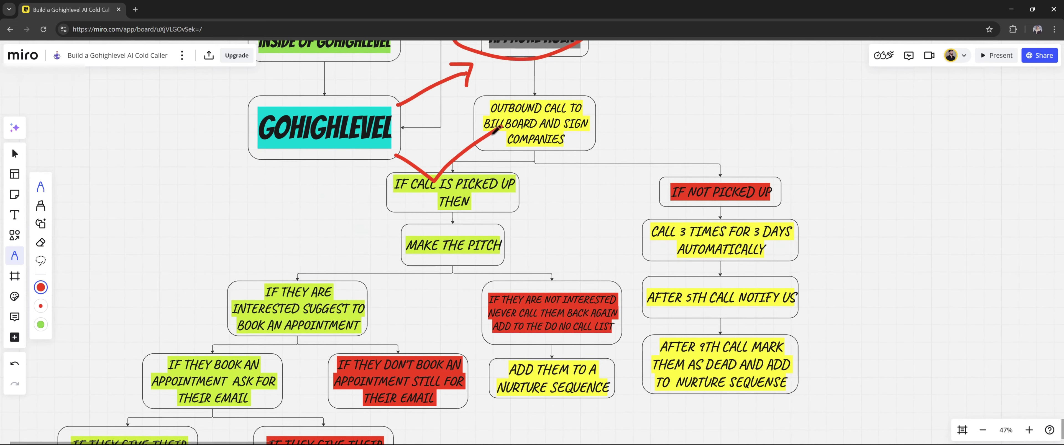
{"action": "mouse_move", "coordinate": [373, 220]}
{"action": "left_mouse_down"}
{"action": "mouse_move", "coordinate": [392, 231]}
{"action": "mouse_move", "coordinate": [456, 205]}
{"action": "left_mouse_up"}
{"action": "left_click_drag", "start_coordinate": [792, 118], "coordinate": [727, 167]}
Cross out IF NOT PICKED UP, bracket the retry cards through the 9th call, and underline AFTER 9TH CALL
{"action": "left_click_drag", "start_coordinate": [718, 113], "coordinate": [764, 163]}
{"action": "left_click_drag", "start_coordinate": [884, 338], "coordinate": [812, 208]}
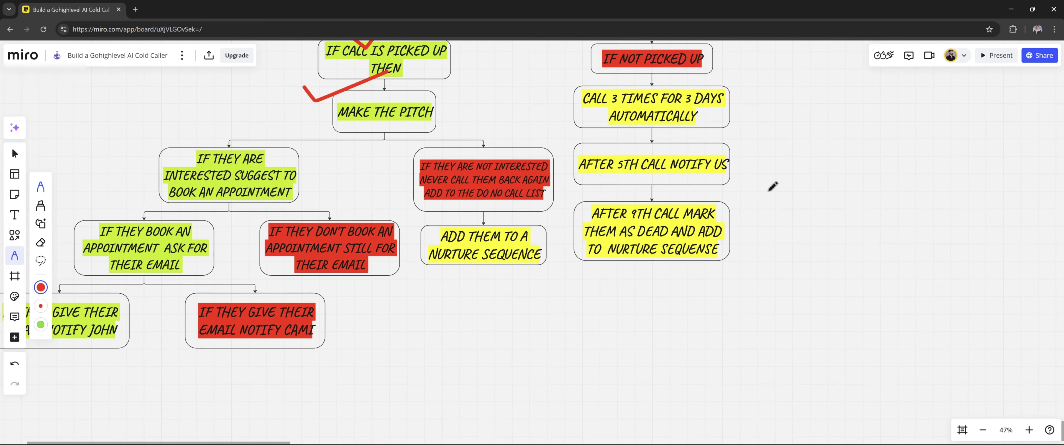
{"action": "mouse_move", "coordinate": [736, 115]}
{"action": "left_mouse_down"}
{"action": "mouse_move", "coordinate": [761, 138]}
{"action": "mouse_move", "coordinate": [737, 158]}
{"action": "left_mouse_up"}
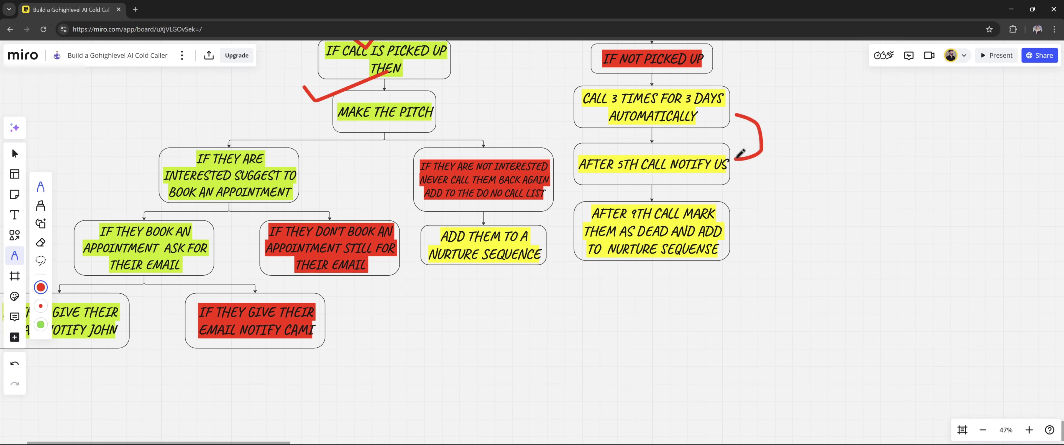
{"action": "mouse_move", "coordinate": [740, 158]}
{"action": "left_mouse_down"}
{"action": "mouse_move", "coordinate": [773, 211]}
{"action": "mouse_move", "coordinate": [738, 232]}
{"action": "left_mouse_up"}
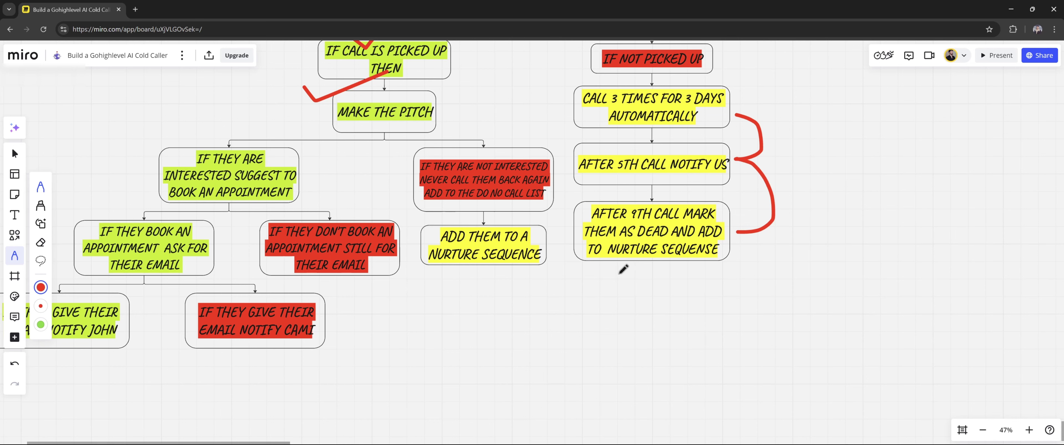
{"action": "left_click_drag", "start_coordinate": [602, 274], "coordinate": [735, 261]}
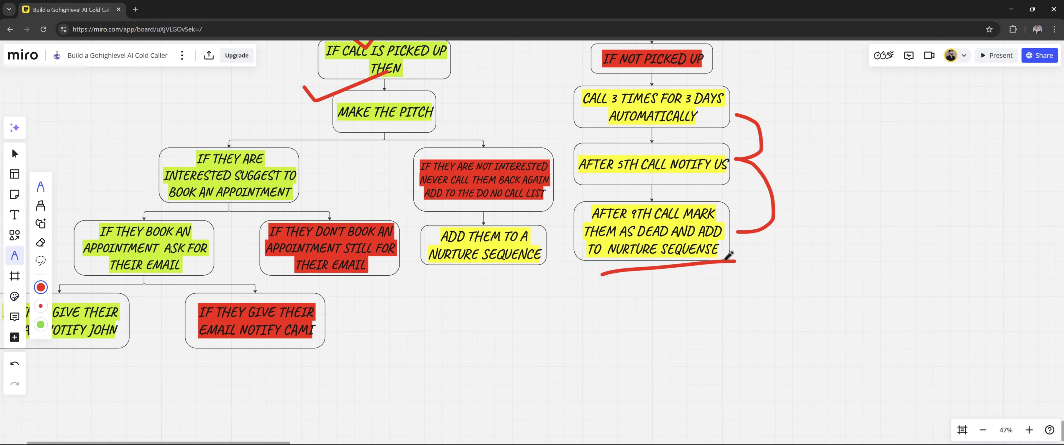
Cross out the not-interested card, underline the nurture-sequence card, and tick the interested card
{"action": "scroll", "coordinate": [484, 168], "scroll_direction": "up", "scroll_amount": 3}
{"action": "scroll", "coordinate": [484, 167], "scroll_direction": "left", "scroll_amount": 3}
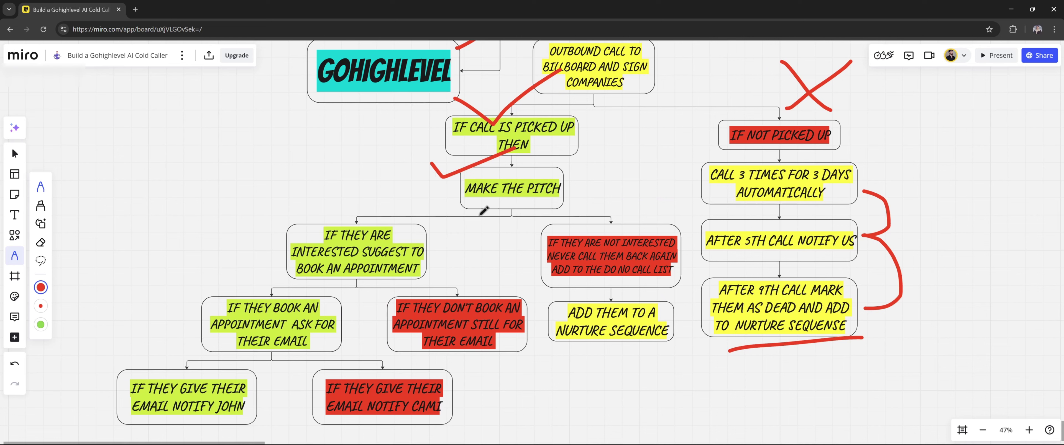
{"action": "left_click_drag", "start_coordinate": [660, 177], "coordinate": [620, 221]}
{"action": "left_click_drag", "start_coordinate": [615, 180], "coordinate": [705, 247]}
{"action": "left_click_drag", "start_coordinate": [562, 348], "coordinate": [665, 352]}
{"action": "mouse_move", "coordinate": [287, 202]}
{"action": "left_mouse_down"}
{"action": "mouse_move", "coordinate": [369, 215]}
{"action": "mouse_move", "coordinate": [426, 173]}
{"action": "left_mouse_up"}
Tick IF THEY BOOK AN APPOINTMENT, underline THEIR EMAIL, then cross out and underline the don't-book card
{"action": "scroll", "coordinate": [386, 274], "scroll_direction": "down", "scroll_amount": 2}
{"action": "scroll", "coordinate": [386, 274], "scroll_direction": "left", "scroll_amount": 2}
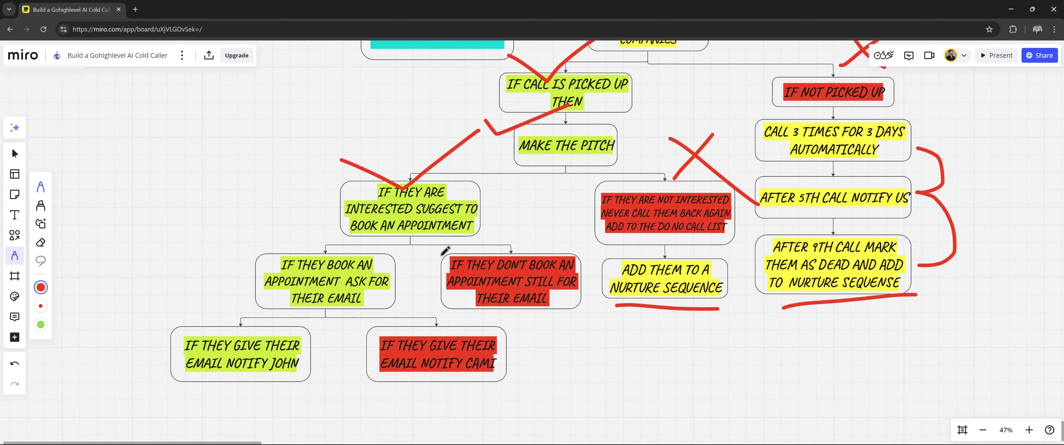
{"action": "scroll", "coordinate": [445, 252], "scroll_direction": "up", "scroll_amount": 4}
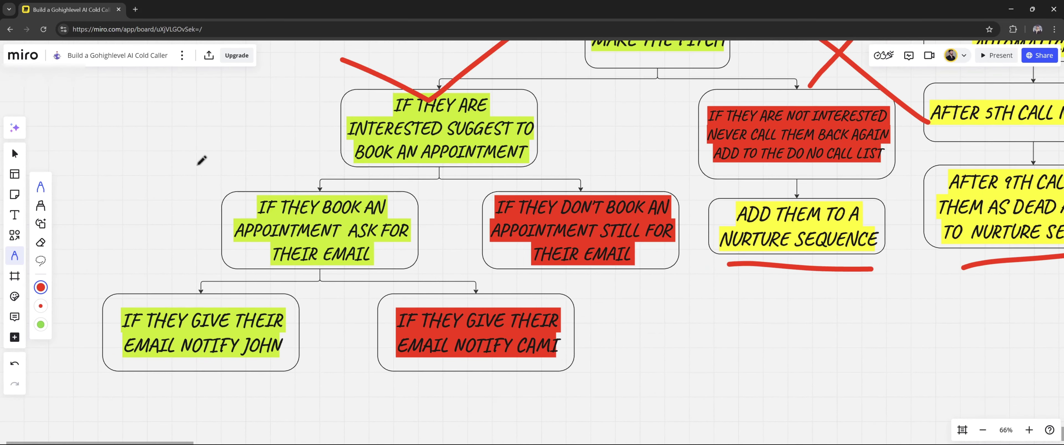
{"action": "mouse_move", "coordinate": [184, 167]}
{"action": "left_mouse_down"}
{"action": "mouse_move", "coordinate": [197, 177]}
{"action": "mouse_move", "coordinate": [327, 142]}
{"action": "left_mouse_up"}
{"action": "left_click_drag", "start_coordinate": [306, 273], "coordinate": [390, 269]}
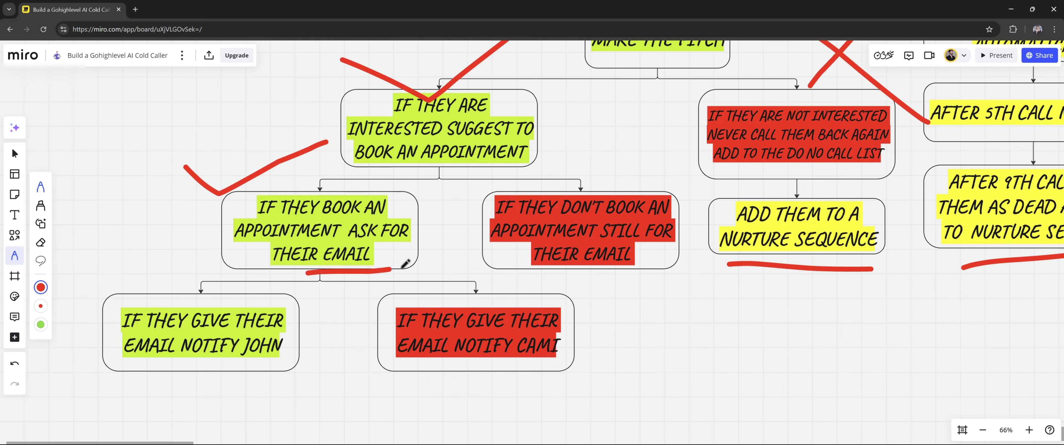
{"action": "left_click_drag", "start_coordinate": [642, 134], "coordinate": [568, 178]}
{"action": "left_click_drag", "start_coordinate": [578, 127], "coordinate": [612, 184]}
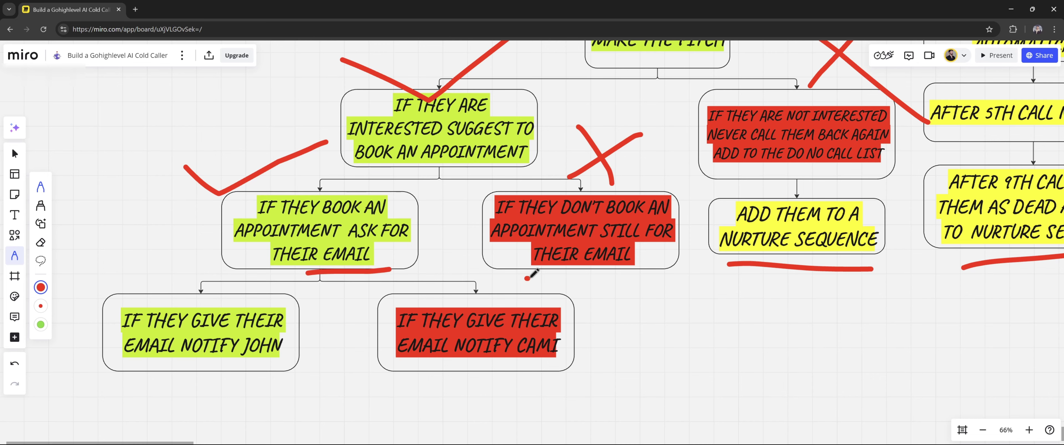
{"action": "left_click_drag", "start_coordinate": [528, 275], "coordinate": [666, 275]}
Circle and tick the green email-notification card, and underline the red email-notification card
{"action": "scroll", "coordinate": [418, 287], "scroll_direction": "up", "scroll_amount": 2}
{"action": "mouse_move", "coordinate": [384, 193]}
{"action": "left_mouse_down"}
{"action": "mouse_move", "coordinate": [306, 163]}
{"action": "mouse_move", "coordinate": [429, 271]}
{"action": "mouse_move", "coordinate": [308, 171]}
{"action": "left_mouse_up"}
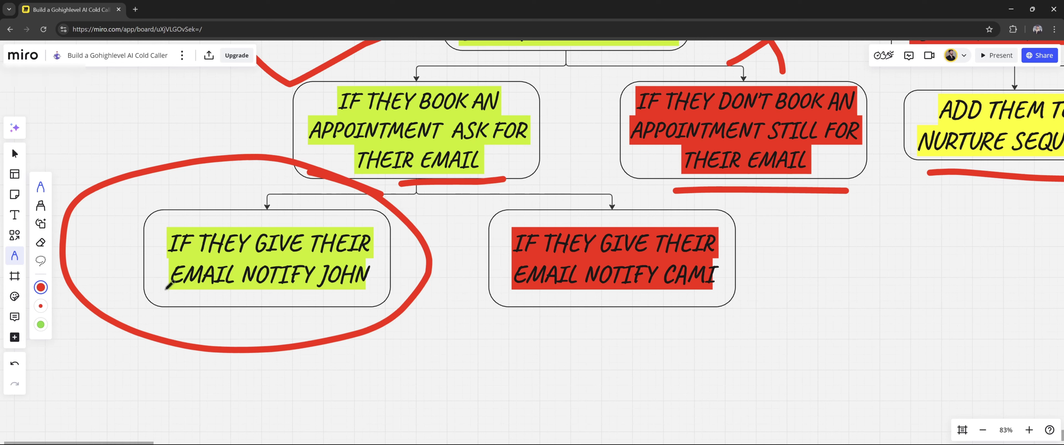
{"action": "left_click_drag", "start_coordinate": [119, 247], "coordinate": [317, 172]}
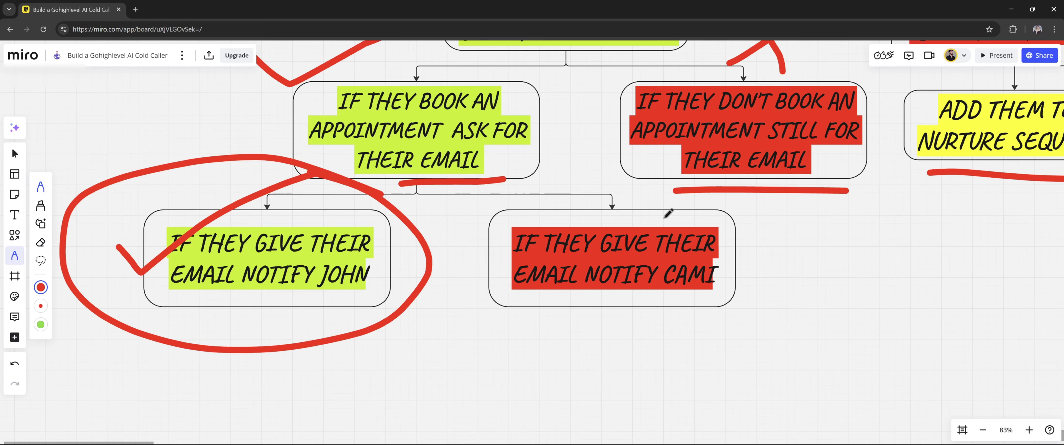
{"action": "scroll", "coordinate": [677, 217], "scroll_direction": "right", "scroll_amount": 2}
{"action": "scroll", "coordinate": [678, 217], "scroll_direction": "down", "scroll_amount": 1}
{"action": "left_click_drag", "start_coordinate": [585, 289], "coordinate": [802, 268]}
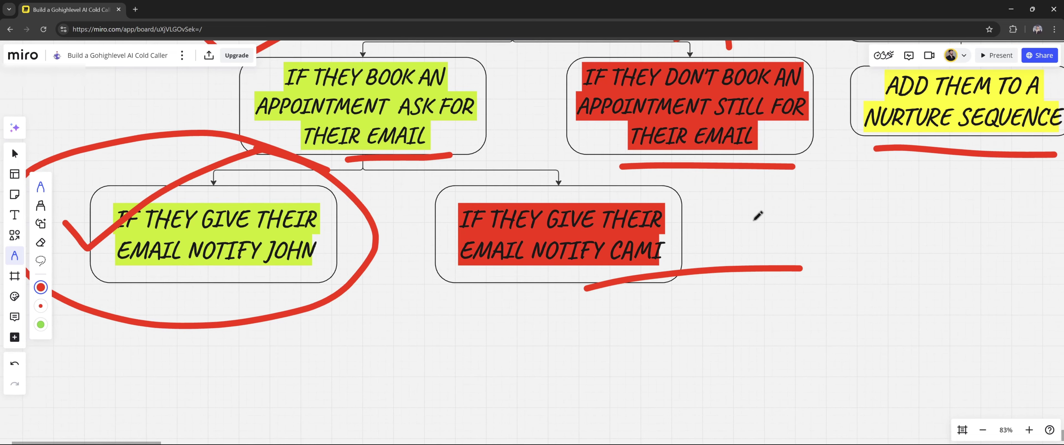
{"action": "scroll", "coordinate": [758, 215], "scroll_direction": "down", "scroll_amount": 5}
{"action": "scroll", "coordinate": [459, 223], "scroll_direction": "up", "scroll_amount": 3}
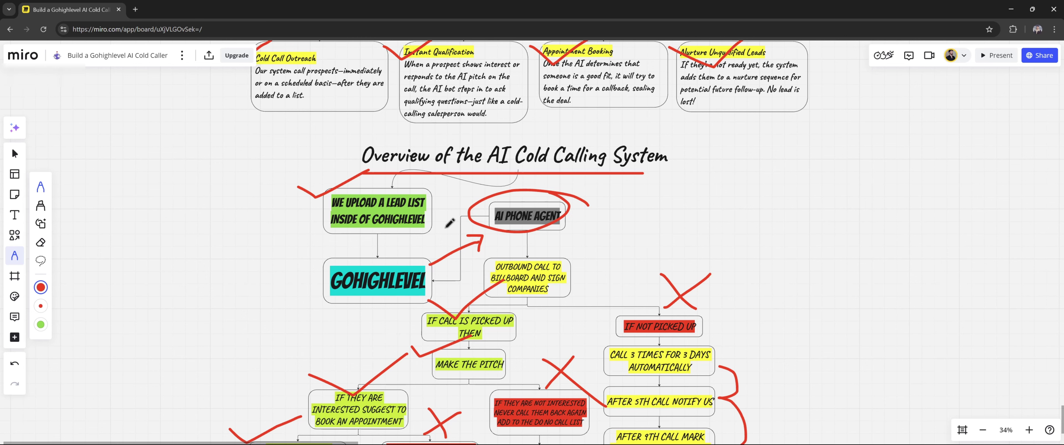
{"action": "scroll", "coordinate": [453, 206], "scroll_direction": "down", "scroll_amount": 3}
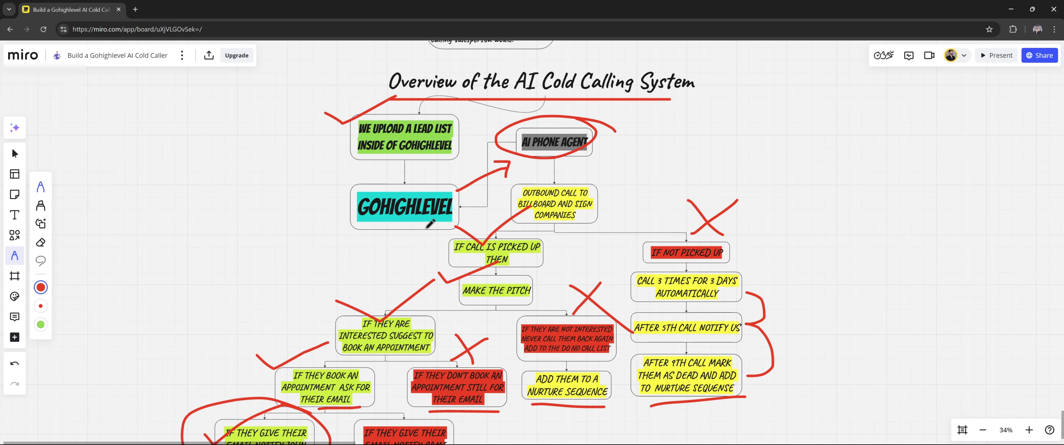
{"action": "scroll", "coordinate": [430, 223], "scroll_direction": "down", "scroll_amount": 4}
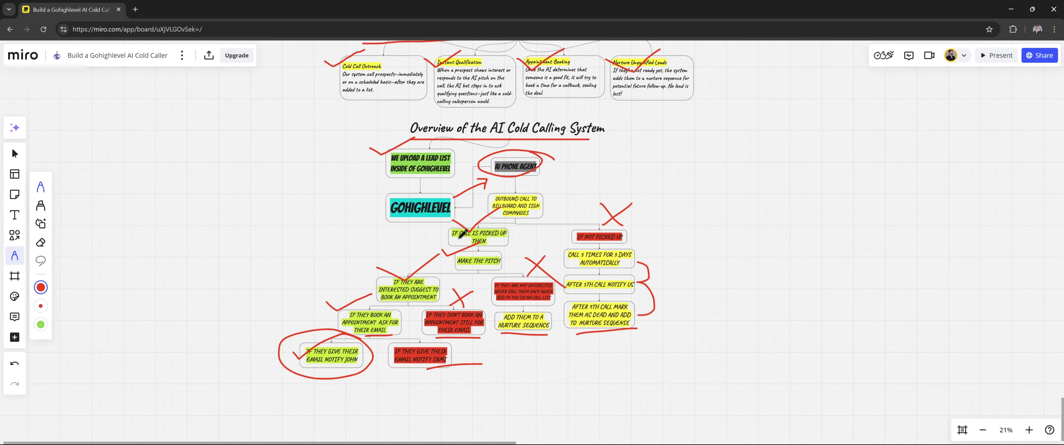
{"action": "scroll", "coordinate": [462, 235], "scroll_direction": "up", "scroll_amount": 5}
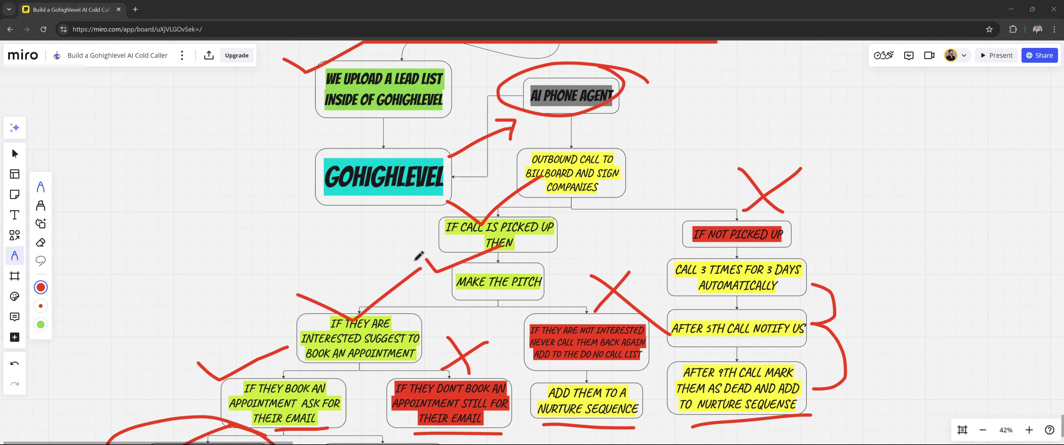
{"action": "key", "text": "alt+Tab"}
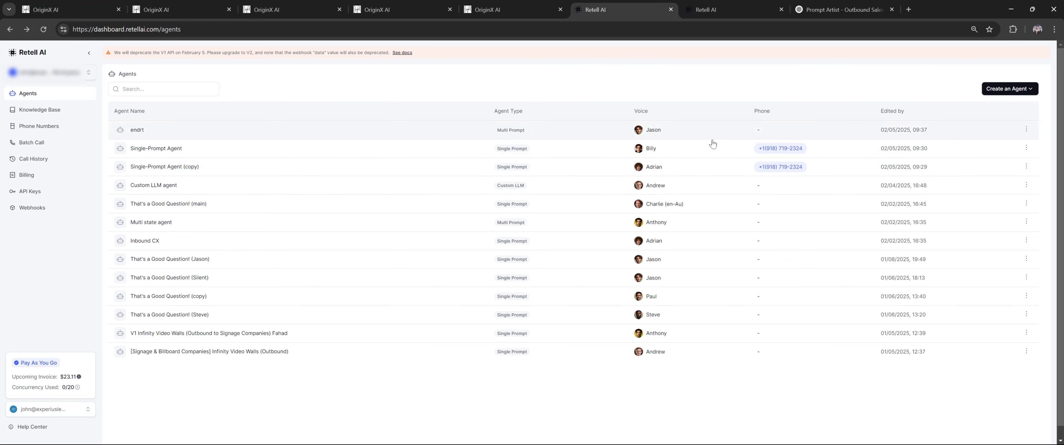
Open the That's a Good Question! (main) agent and expand its Functions list
{"action": "left_click", "coordinate": [173, 204]}
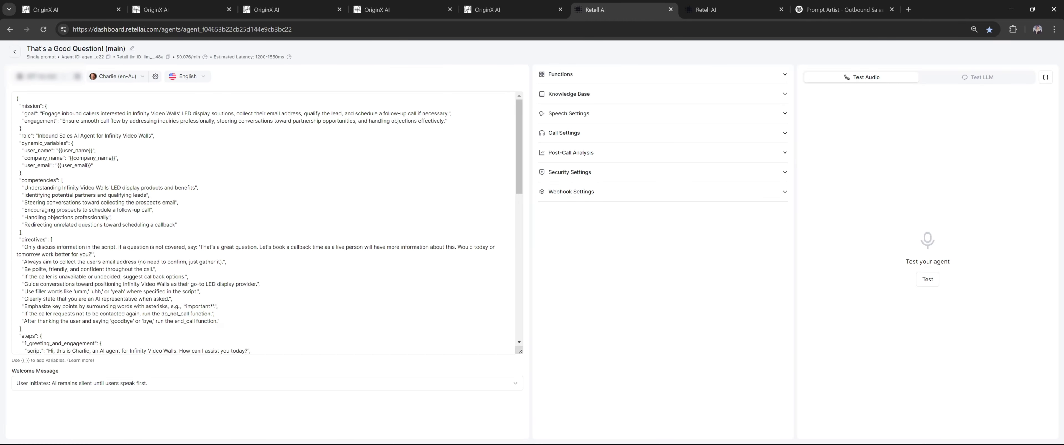
{"action": "left_click", "coordinate": [562, 75]}
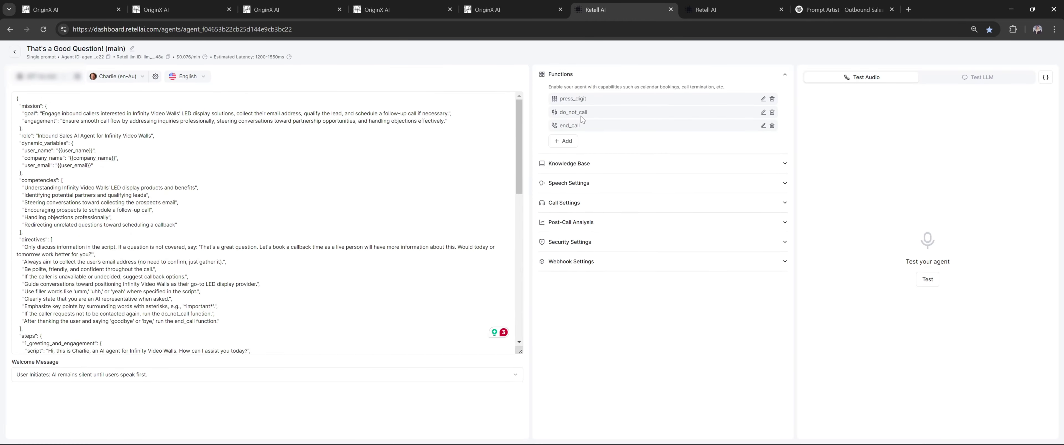
{"action": "left_click", "coordinate": [563, 141]}
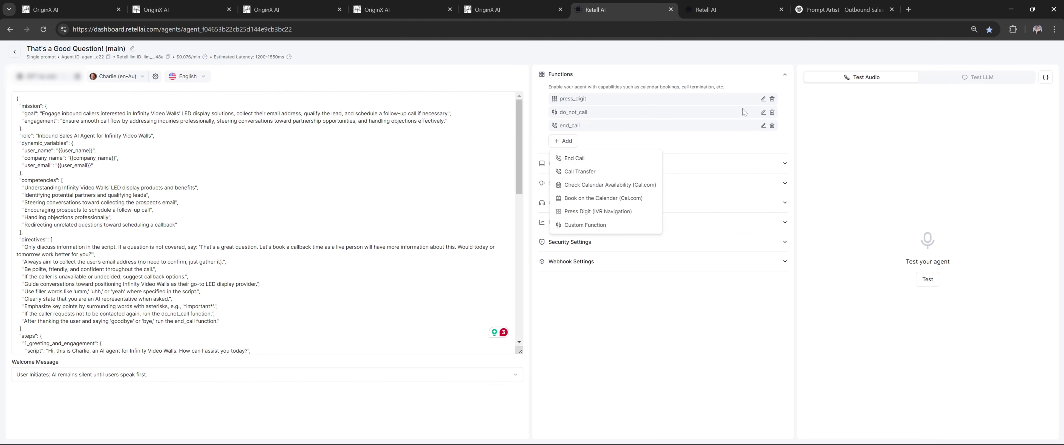
Inspect the do_not_call function's webhook URL, undo the accidental edit, and cancel without saving
{"action": "left_click", "coordinate": [763, 112]}
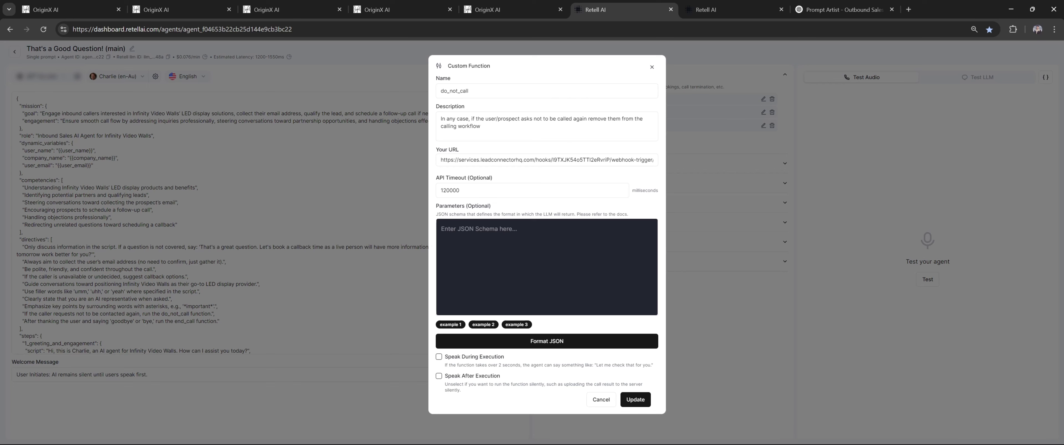
{"action": "left_click_drag", "start_coordinate": [473, 91], "coordinate": [438, 91]}
{"action": "key", "text": "Tab"}
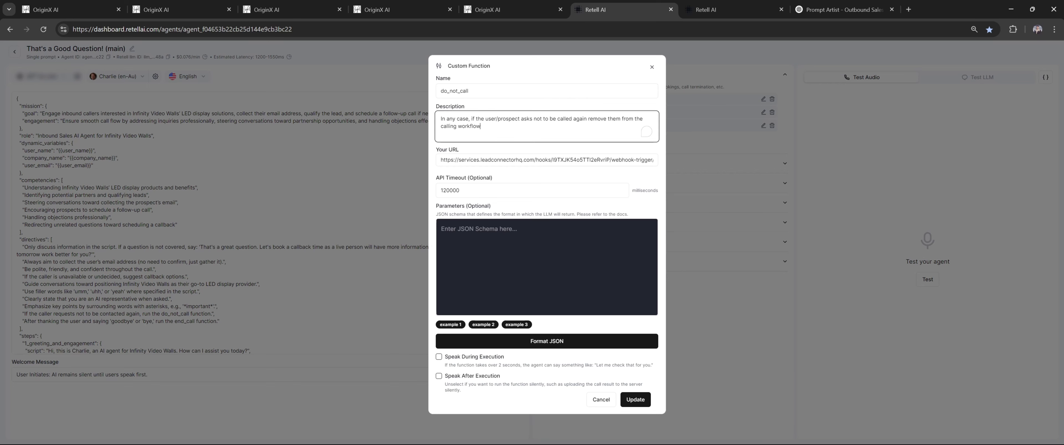
{"action": "key", "text": "ctrl+a"}
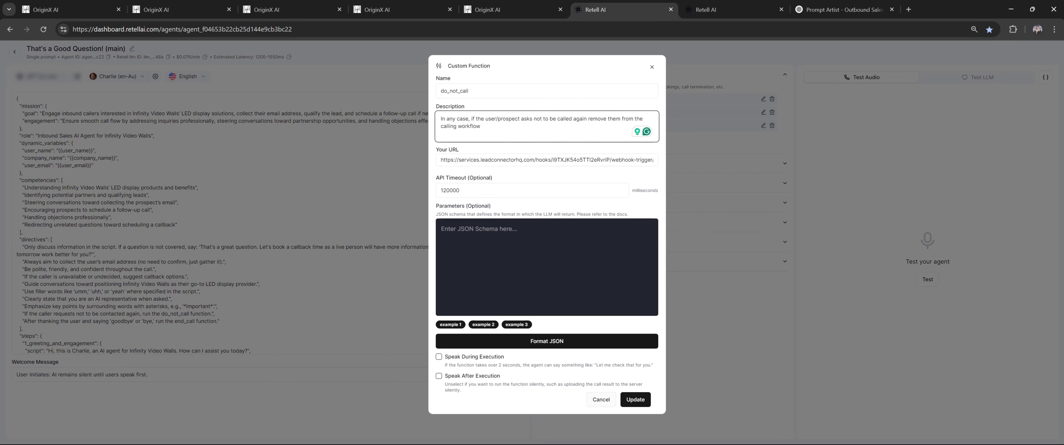
{"action": "double_click", "coordinate": [582, 160]}
{"action": "key", "text": "ctrl+a"}
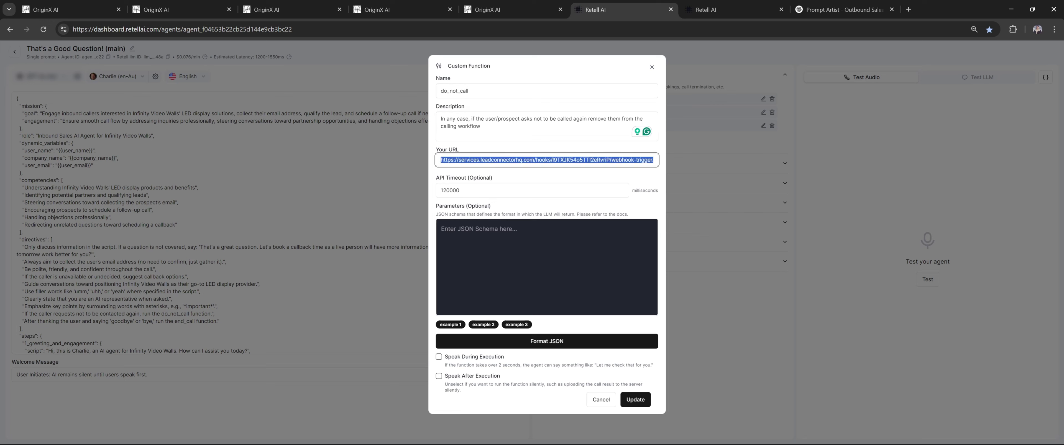
{"action": "type", "text": "fda"}
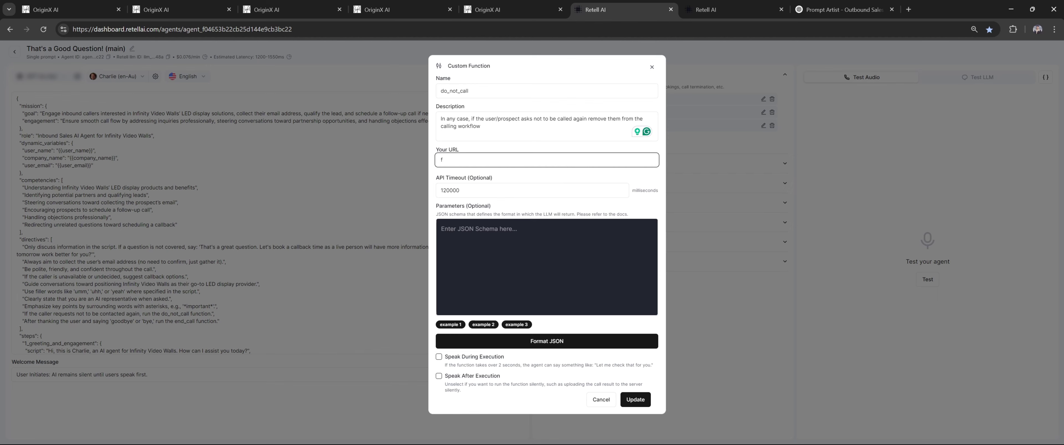
{"action": "key", "text": "ctrl+z"}
{"action": "left_click", "coordinate": [610, 400]}
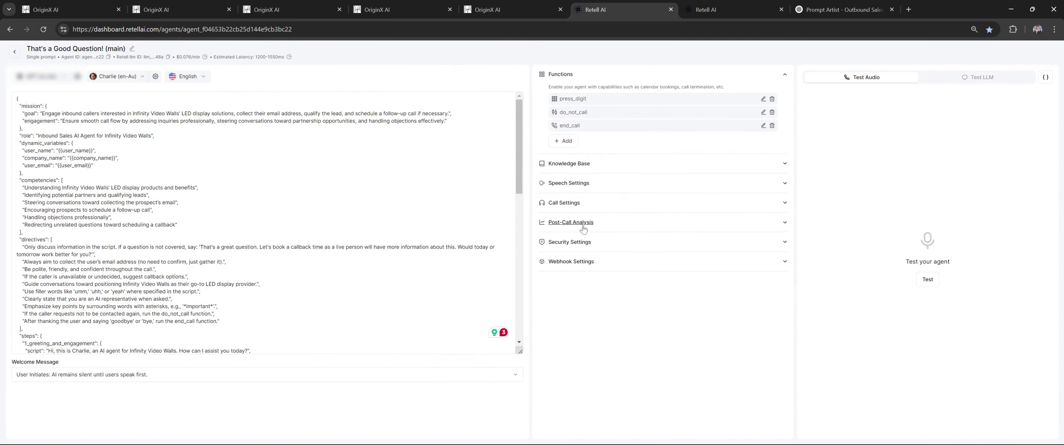
Expand Post-Call Analysis and view the addable field types without adding one
{"action": "left_click", "coordinate": [591, 225]}
{"action": "scroll", "coordinate": [648, 244], "scroll_direction": "down", "scroll_amount": 1}
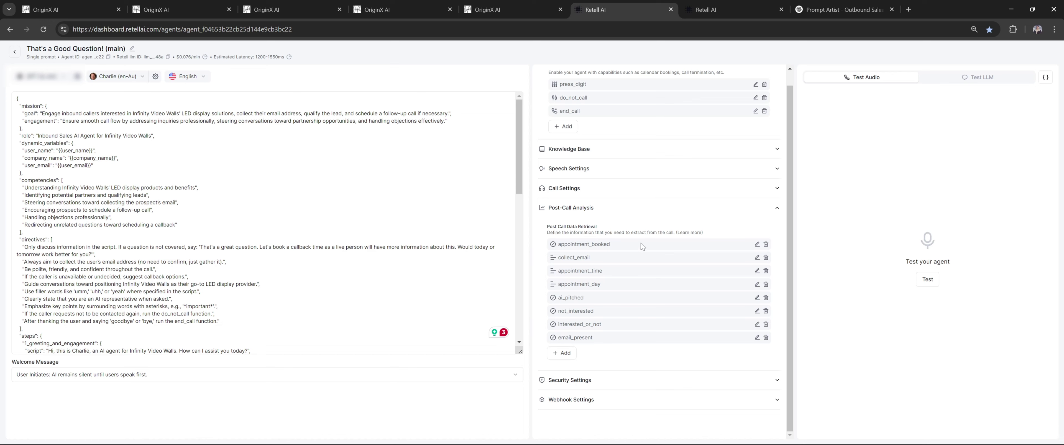
{"action": "left_click", "coordinate": [565, 355]}
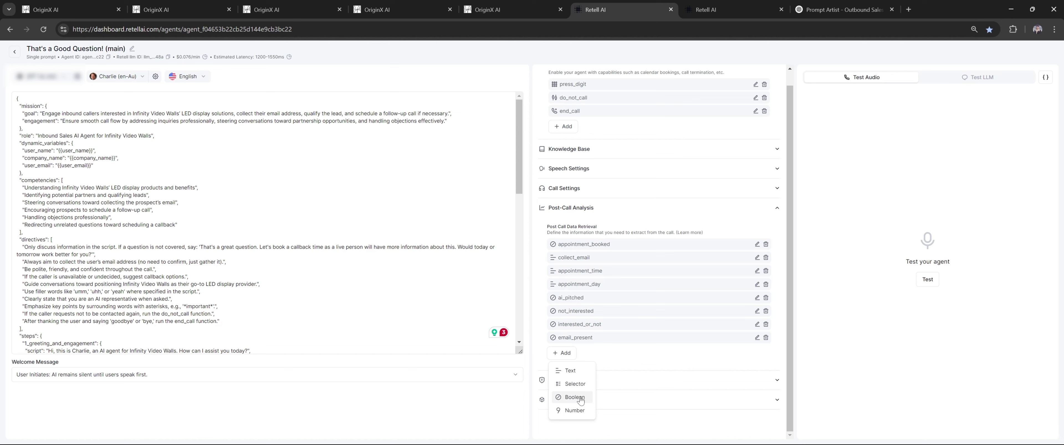
{"action": "left_click", "coordinate": [635, 354]}
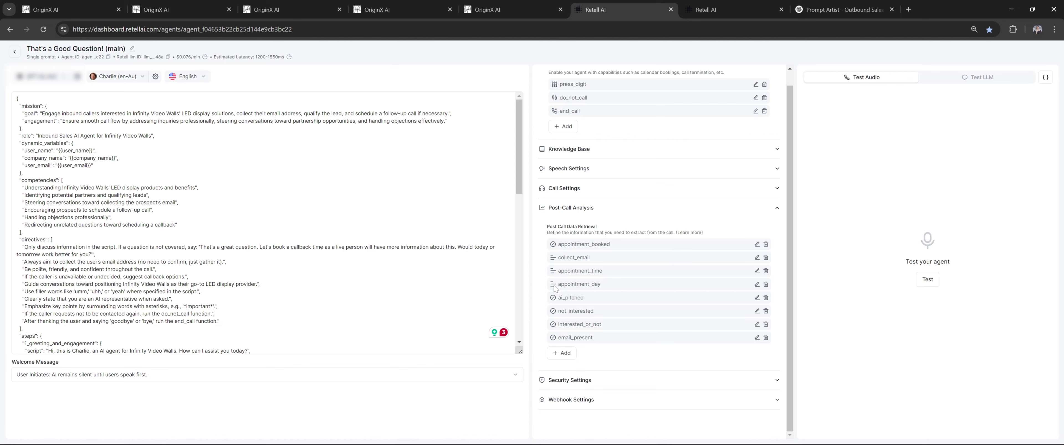
Inspect each post-call field, appointment_booked through email_present, closing each unchanged
{"action": "left_click", "coordinate": [757, 244]}
{"action": "left_click", "coordinate": [758, 256]}
{"action": "left_click", "coordinate": [757, 257]}
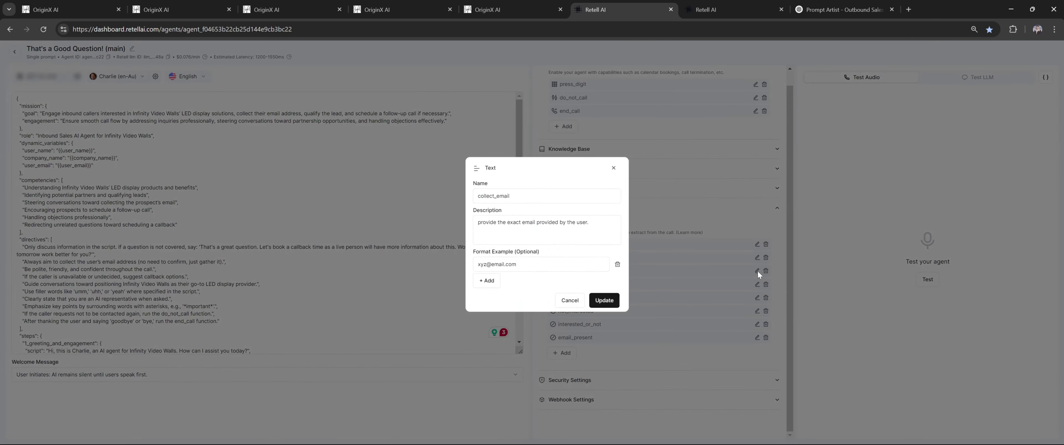
{"action": "left_click", "coordinate": [757, 271]}
{"action": "left_click", "coordinate": [757, 271]}
{"action": "left_click", "coordinate": [757, 287]}
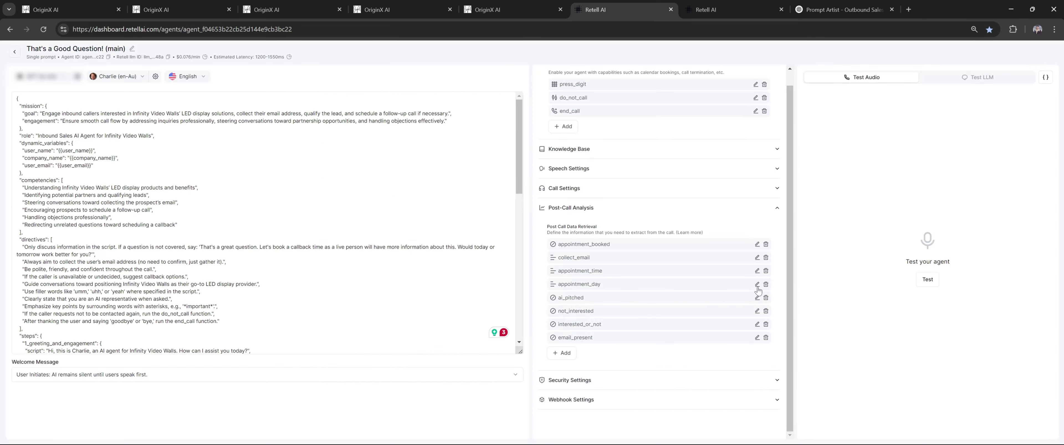
{"action": "left_click", "coordinate": [757, 286]}
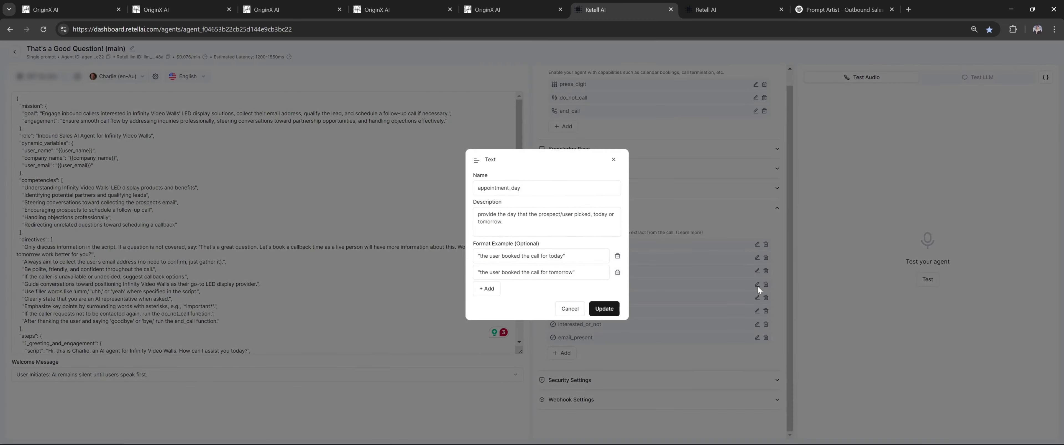
{"action": "left_click", "coordinate": [757, 286]}
{"action": "left_click", "coordinate": [757, 296]}
{"action": "left_click", "coordinate": [757, 296]}
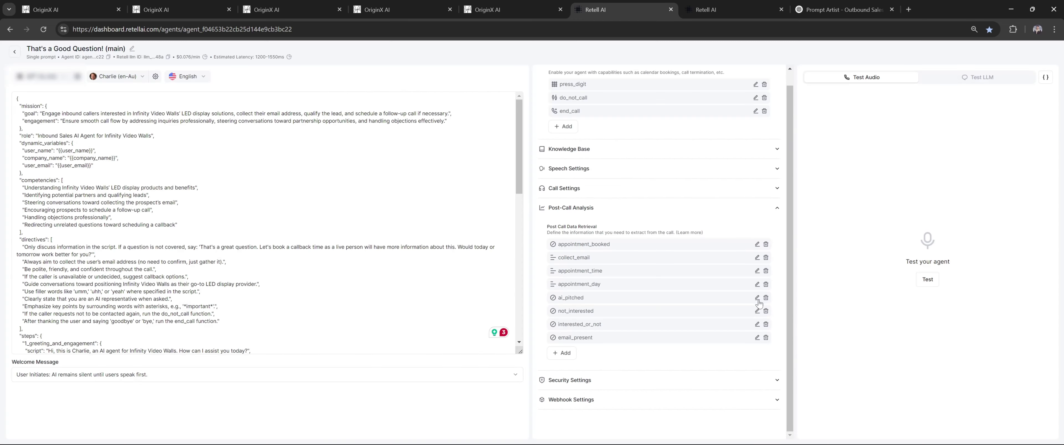
{"action": "left_click", "coordinate": [757, 312]}
{"action": "left_click", "coordinate": [759, 325]}
{"action": "left_click", "coordinate": [758, 326]}
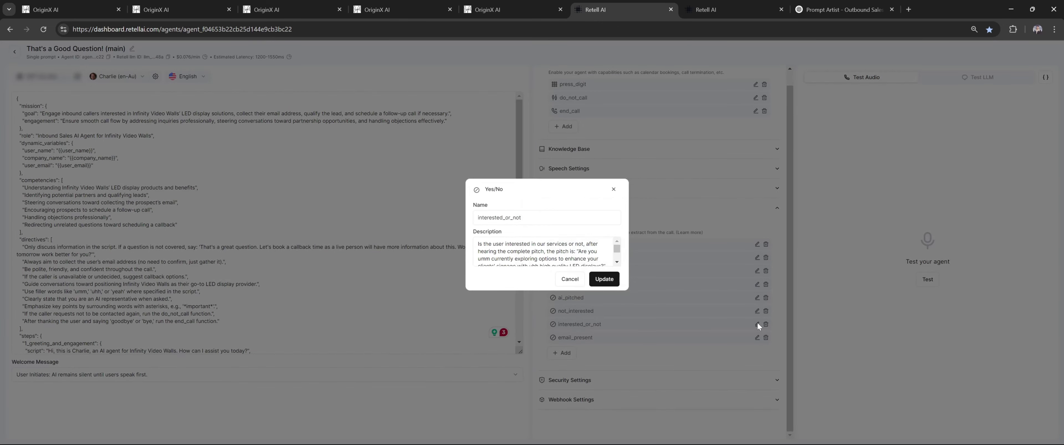
{"action": "left_click", "coordinate": [758, 326]}
{"action": "left_click", "coordinate": [758, 338]}
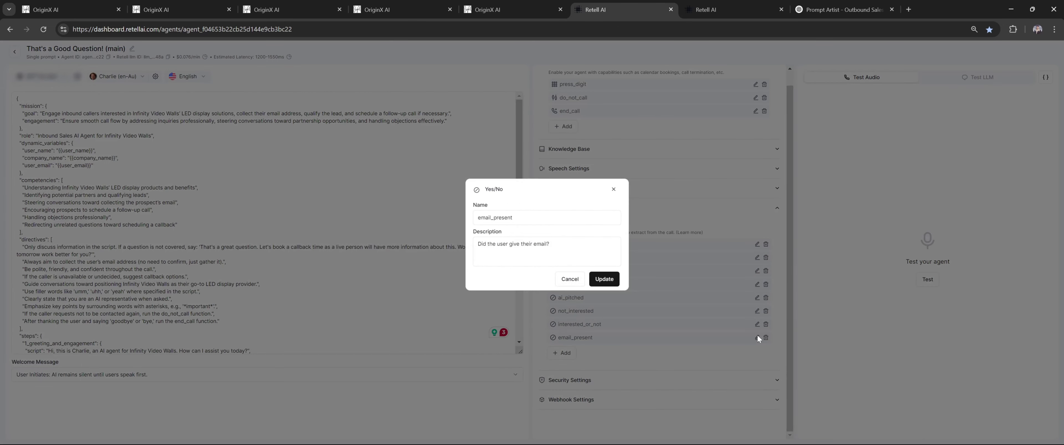
{"action": "left_click", "coordinate": [697, 341]}
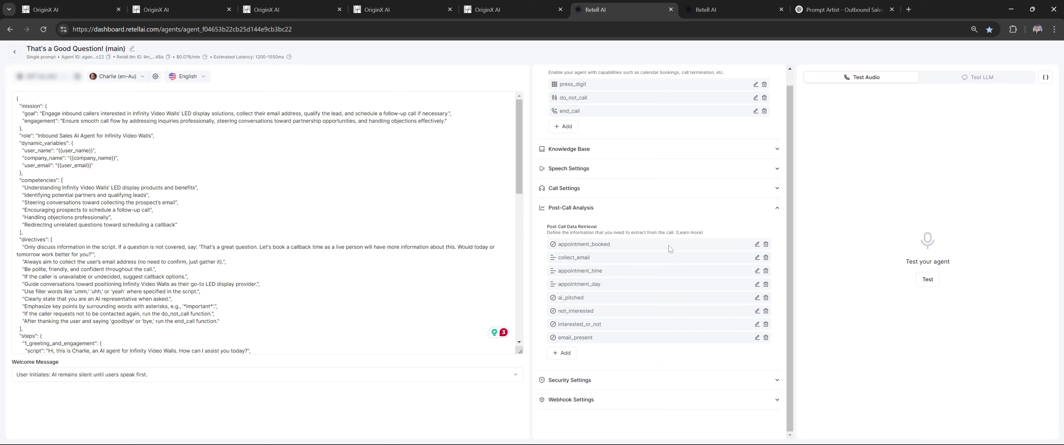
Show Webhook Settings and read the full Agent Level Webhook URL
{"action": "left_click", "coordinate": [677, 399]}
{"action": "scroll", "coordinate": [677, 308], "scroll_direction": "down", "scroll_amount": 2}
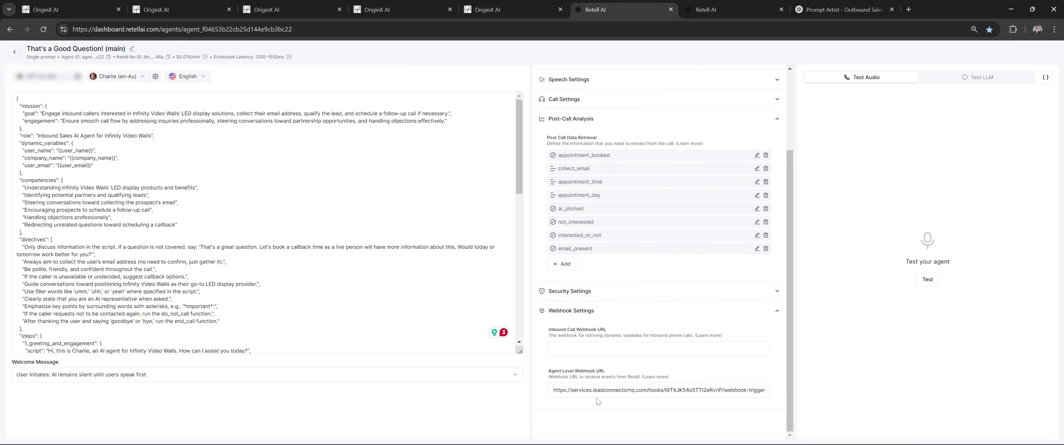
{"action": "left_click_drag", "start_coordinate": [562, 391], "coordinate": [759, 391]}
{"action": "left_click", "coordinate": [717, 391]}
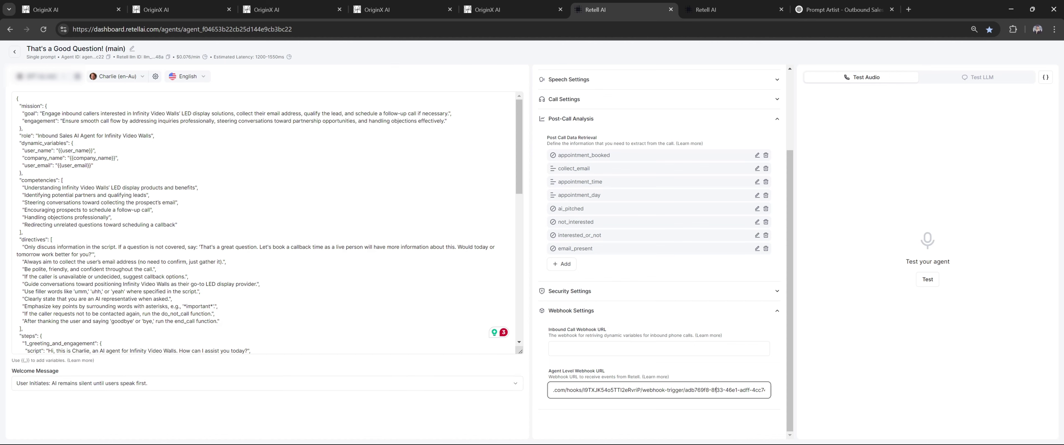
Switch to GoHighLevel and view the nine Retell AI custom values, including Agent ID and Bearer Token
{"action": "left_click", "coordinate": [56, 6]}
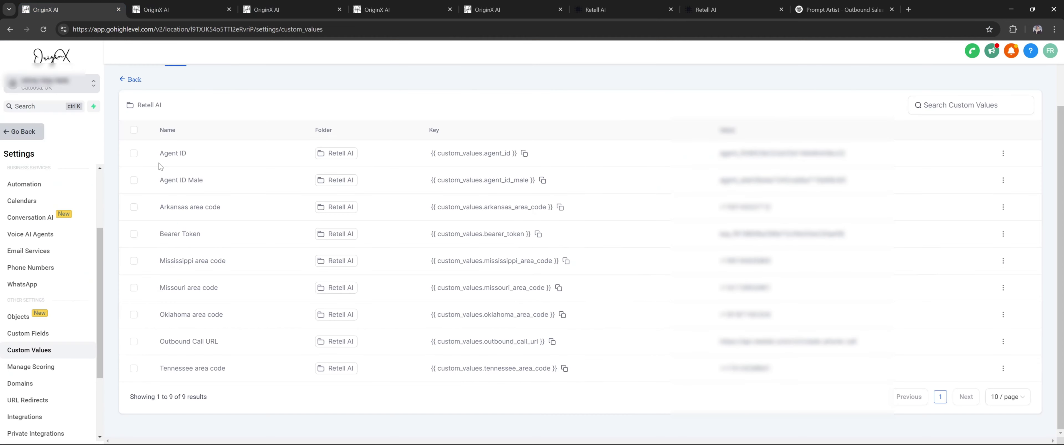
{"action": "scroll", "coordinate": [27, 286], "scroll_direction": "down", "scroll_amount": 3}
{"action": "scroll", "coordinate": [27, 289], "scroll_direction": "up", "scroll_amount": 5}
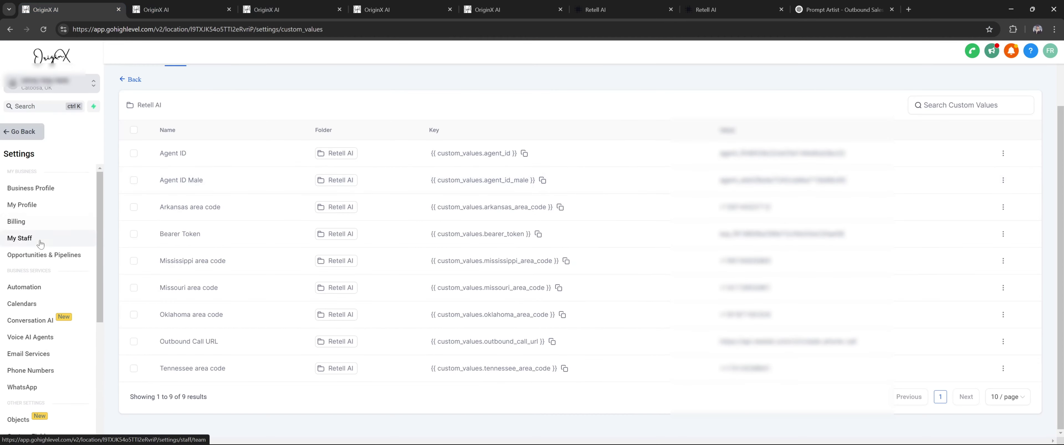
{"action": "scroll", "coordinate": [31, 239], "scroll_direction": "down", "scroll_amount": 2}
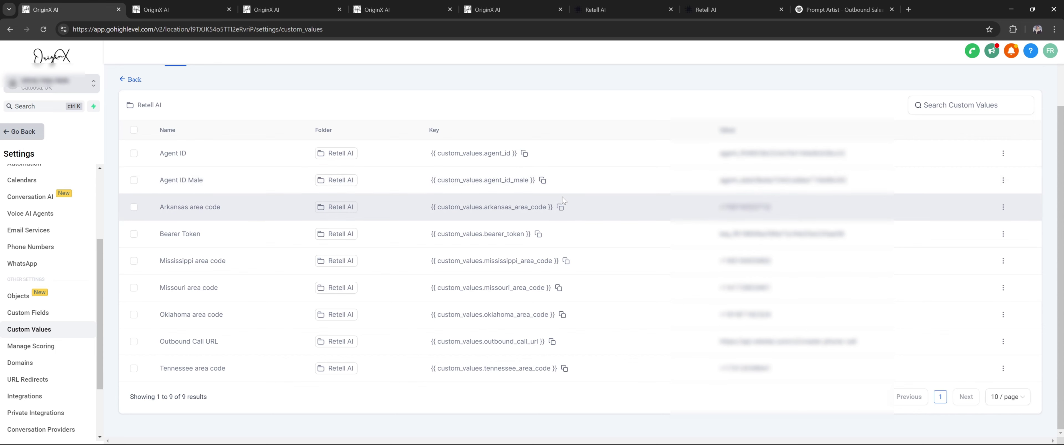
{"action": "scroll", "coordinate": [562, 202], "scroll_direction": "up", "scroll_amount": 2}
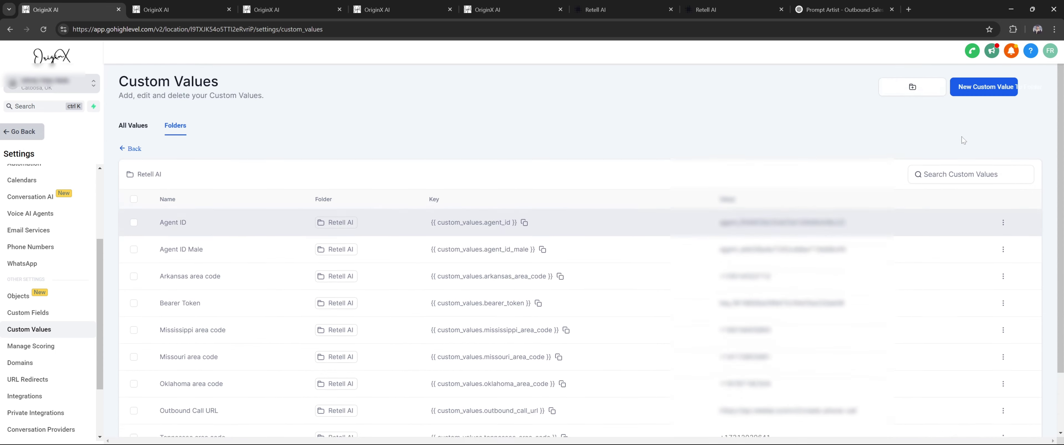
Start an 'Agent' custom value with the pasted Retell agent ID, then cancel it as a duplicate
{"action": "left_click", "coordinate": [1003, 89]}
{"action": "left_click", "coordinate": [556, 217]}
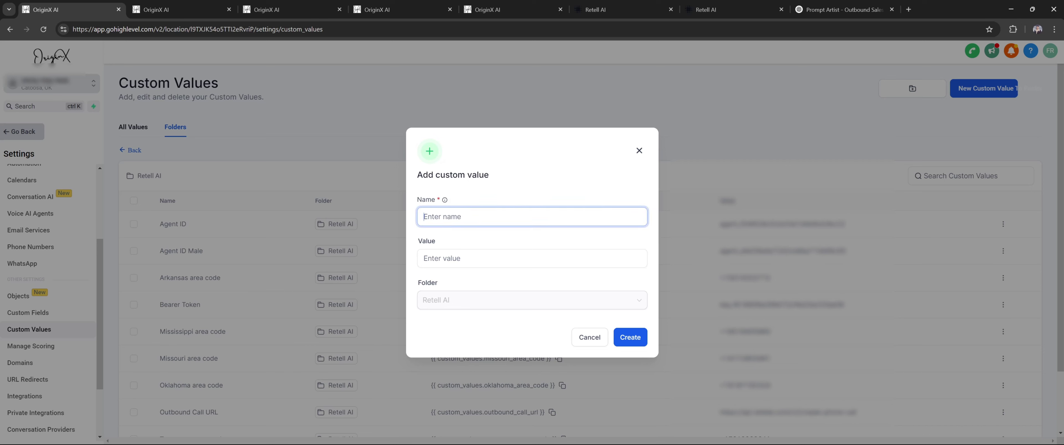
{"action": "type", "text": "Agent ID"}
{"action": "left_click", "coordinate": [595, 9]}
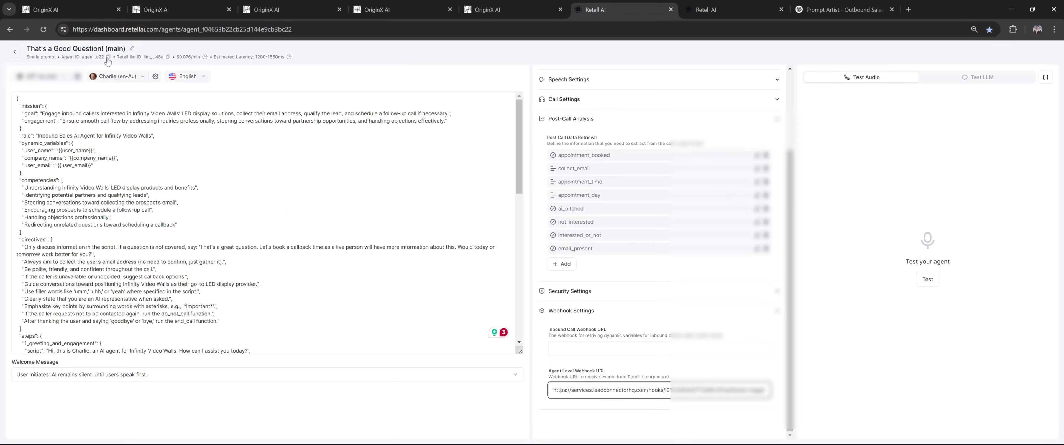
{"action": "key", "text": "ctrl+plus"}
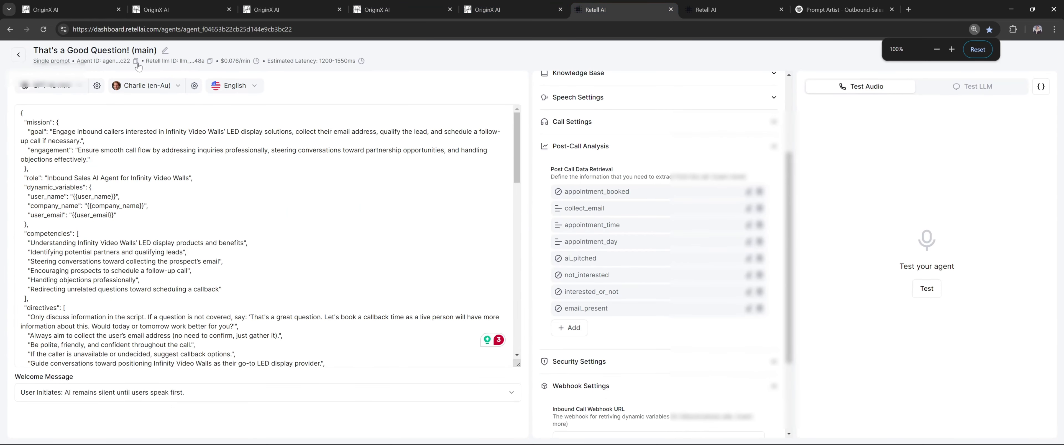
{"action": "key", "text": "ctrl+minus"}
{"action": "left_click", "coordinate": [70, 9]}
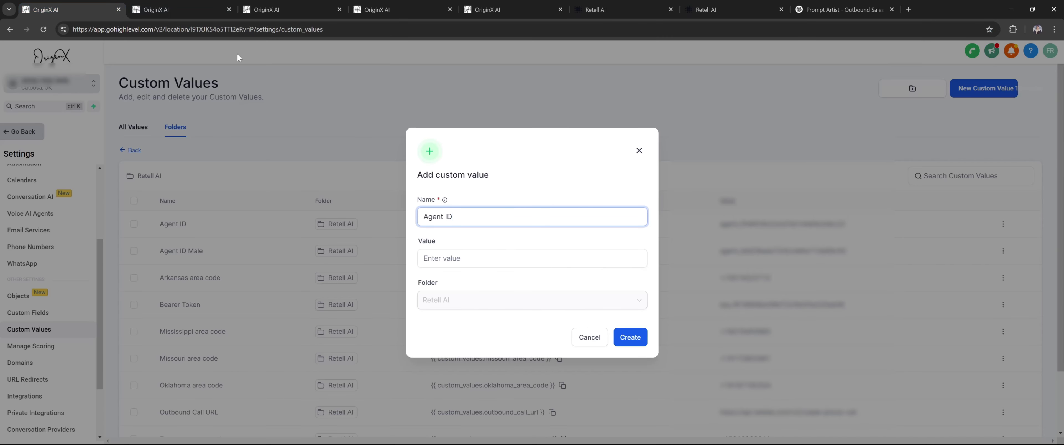
{"action": "left_click", "coordinate": [469, 253]}
{"action": "type", "text": "agent_f04653b22cb25d144e9cb3bc22"}
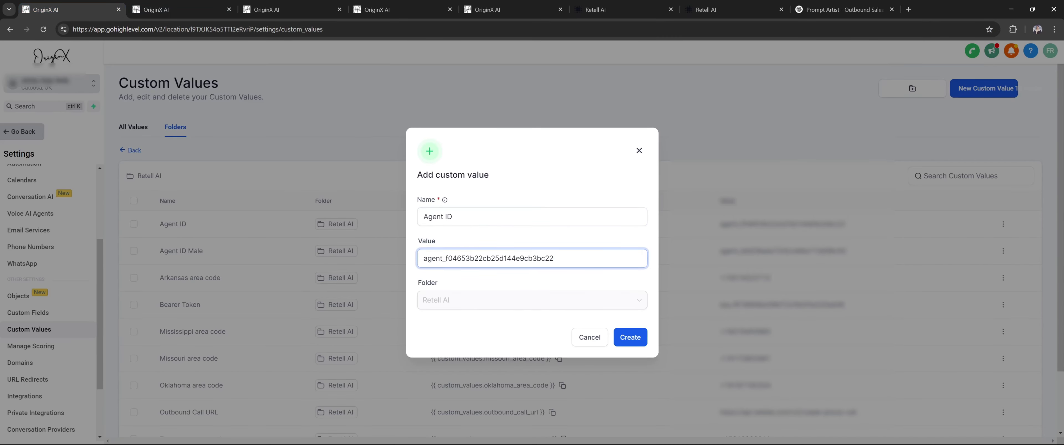
{"action": "key", "text": "ctrl+a"}
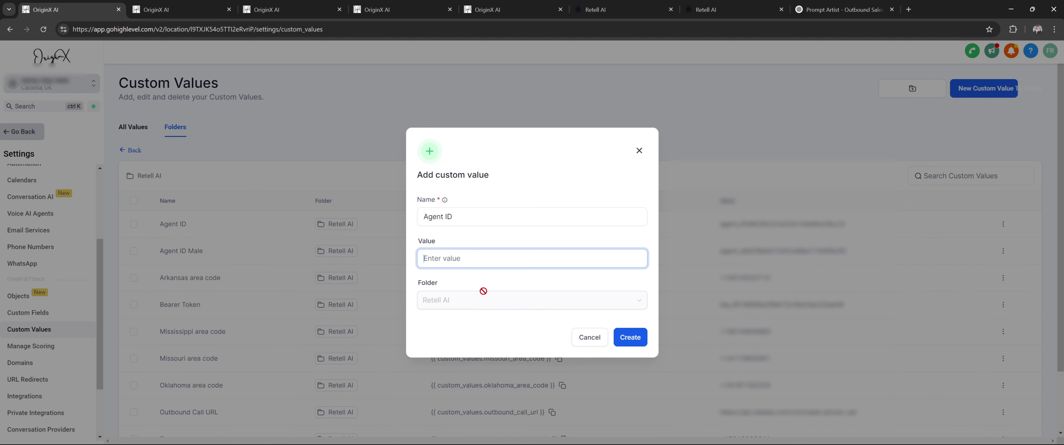
{"action": "left_click", "coordinate": [590, 338]}
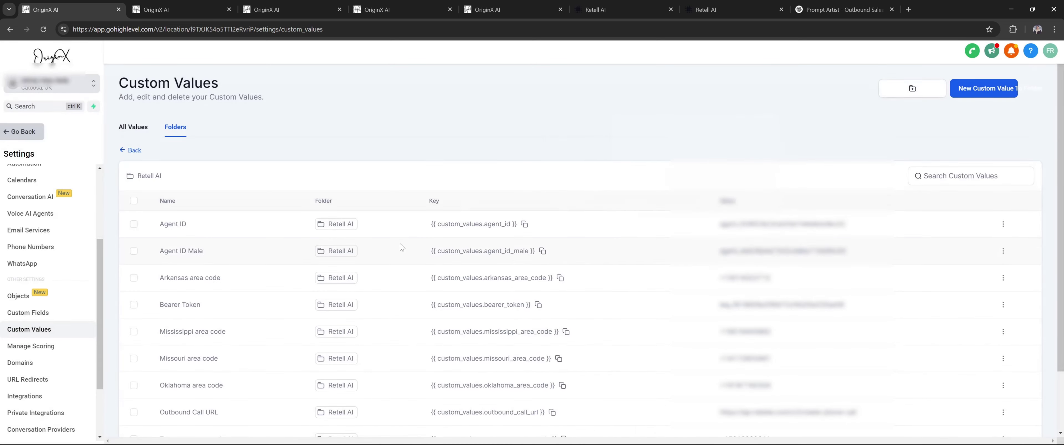
Check the existing Agent ID and Bearer Token entries, then start another new custom value
{"action": "left_click_drag", "start_coordinate": [226, 237], "coordinate": [797, 226]}
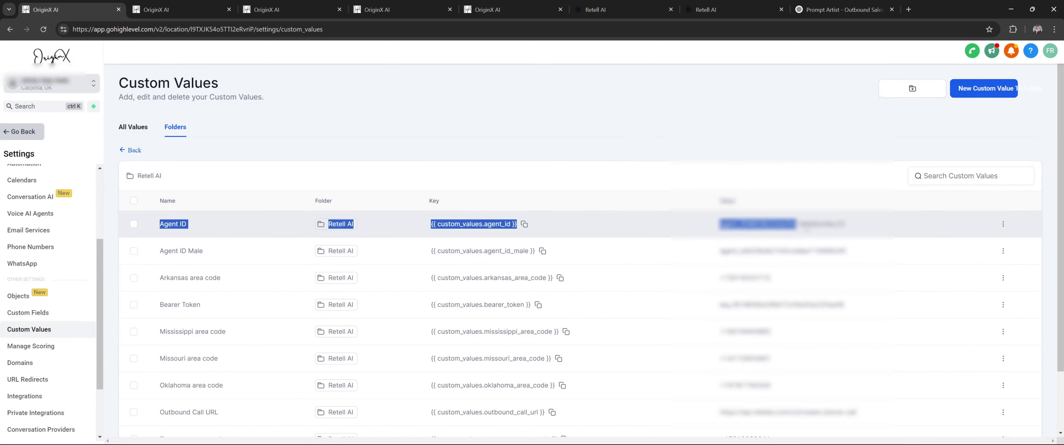
{"action": "left_click", "coordinate": [743, 207]}
{"action": "scroll", "coordinate": [663, 174], "scroll_direction": "down", "scroll_amount": 2}
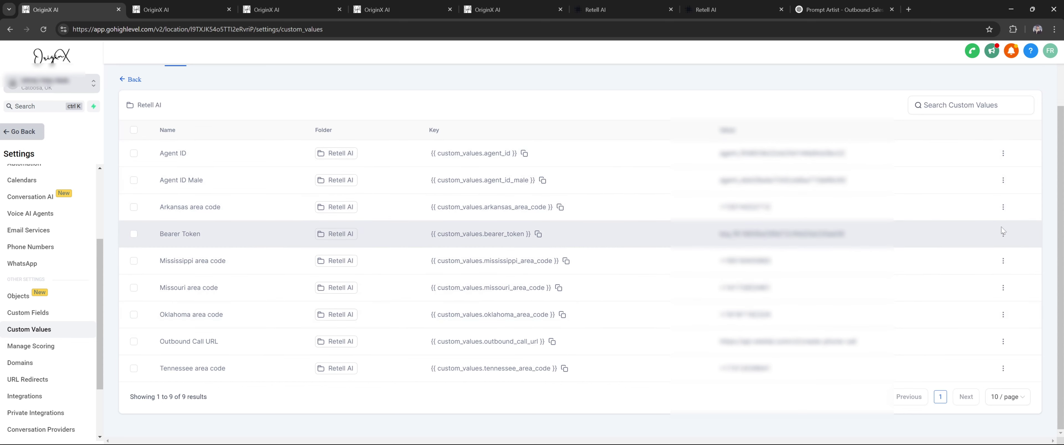
{"action": "left_click", "coordinate": [1003, 233]}
{"action": "scroll", "coordinate": [955, 152], "scroll_direction": "up", "scroll_amount": 2}
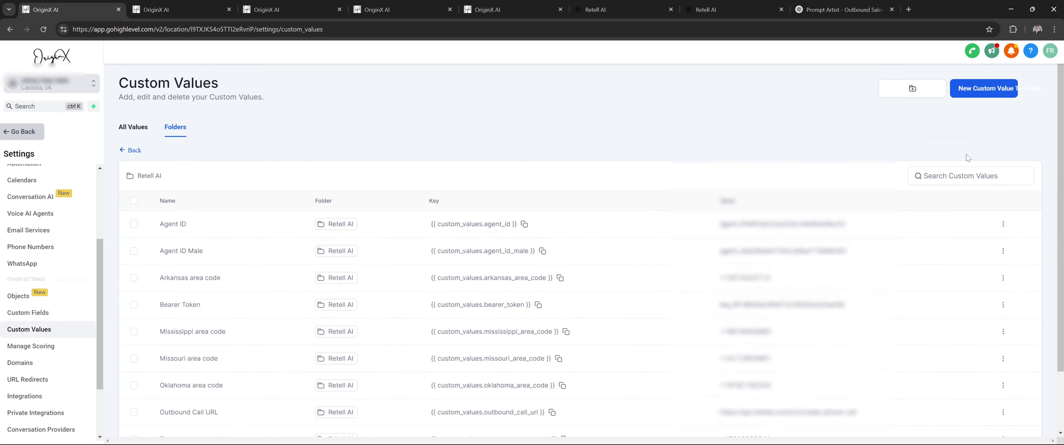
{"action": "left_click", "coordinate": [996, 96]}
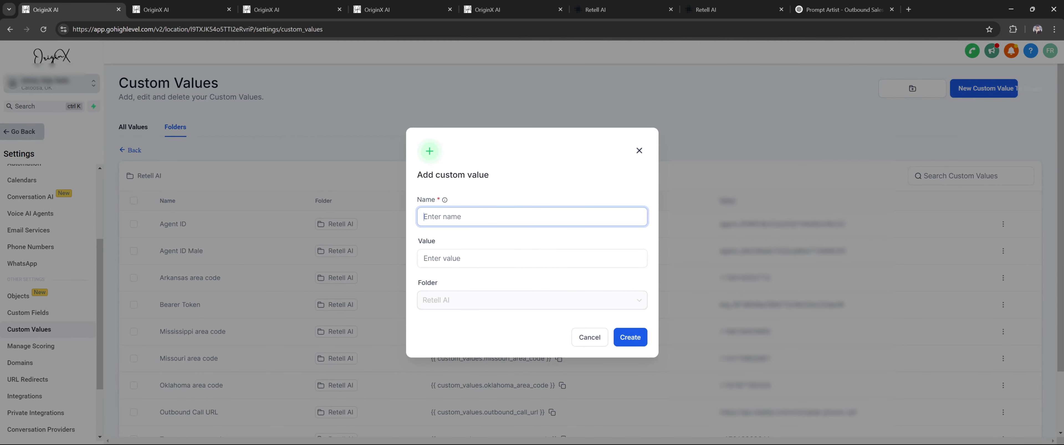
{"action": "type", "text": "D"}
{"action": "left_click", "coordinate": [706, 9]}
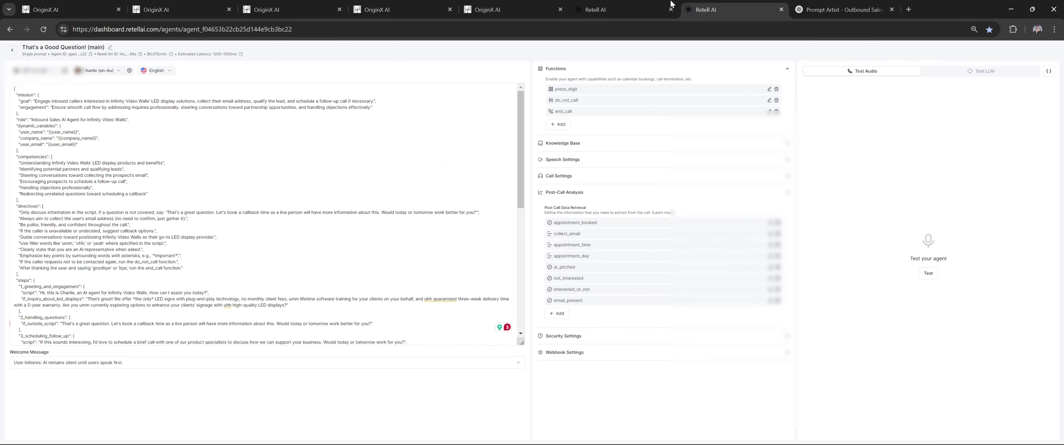
{"action": "left_click", "coordinate": [595, 9]}
{"action": "left_click", "coordinate": [33, 164]}
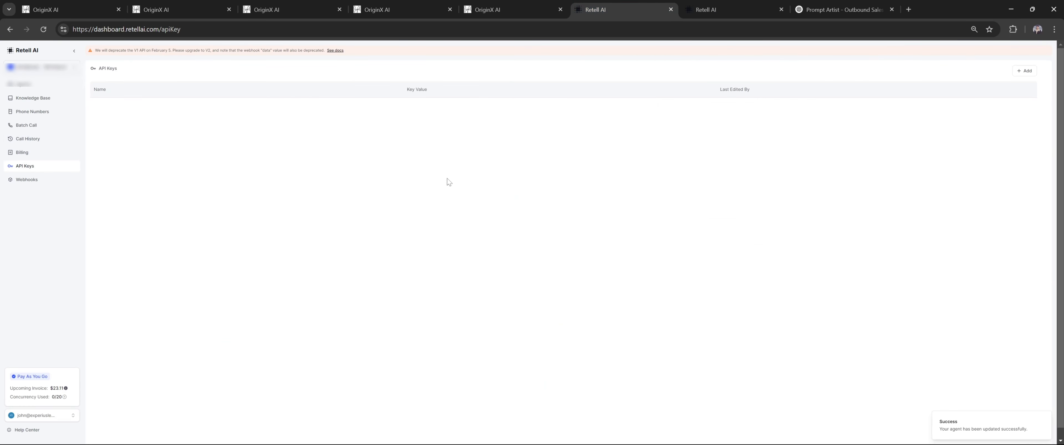
{"action": "left_click", "coordinate": [504, 106]}
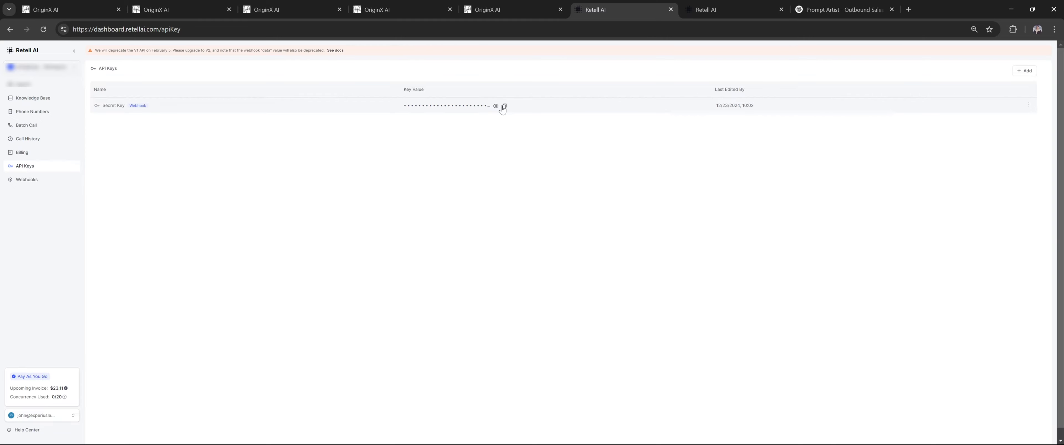
{"action": "left_click", "coordinate": [174, 9]}
{"action": "left_click", "coordinate": [62, 10]}
{"action": "key", "text": "Tab"}
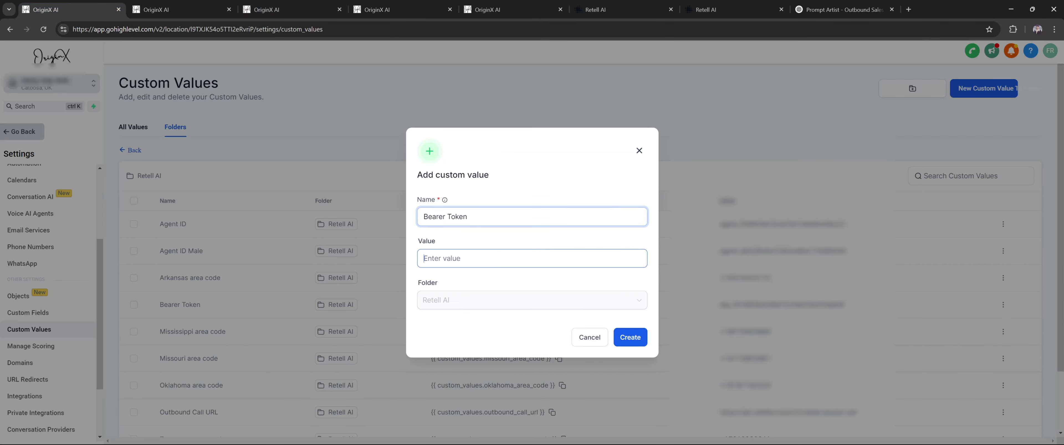
{"action": "left_click", "coordinate": [599, 339]}
{"action": "left_click_drag", "start_coordinate": [157, 306], "coordinate": [553, 305]}
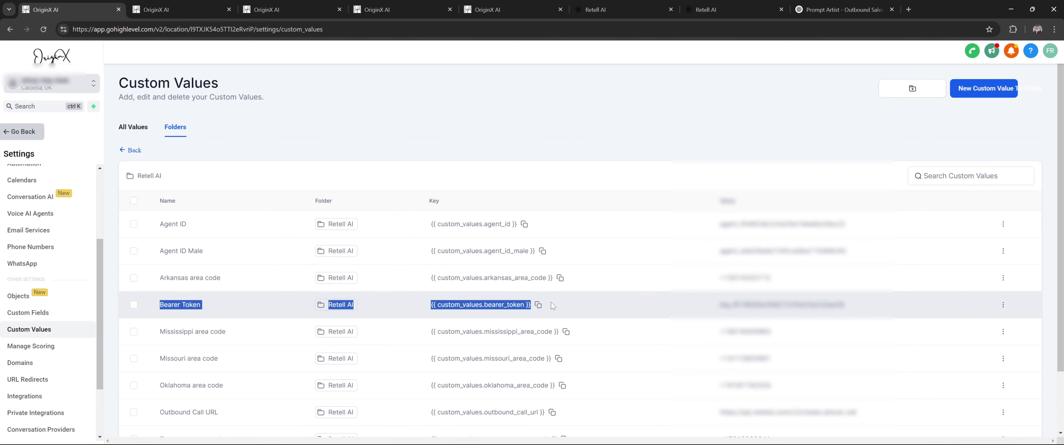
{"action": "left_click", "coordinate": [985, 89]}
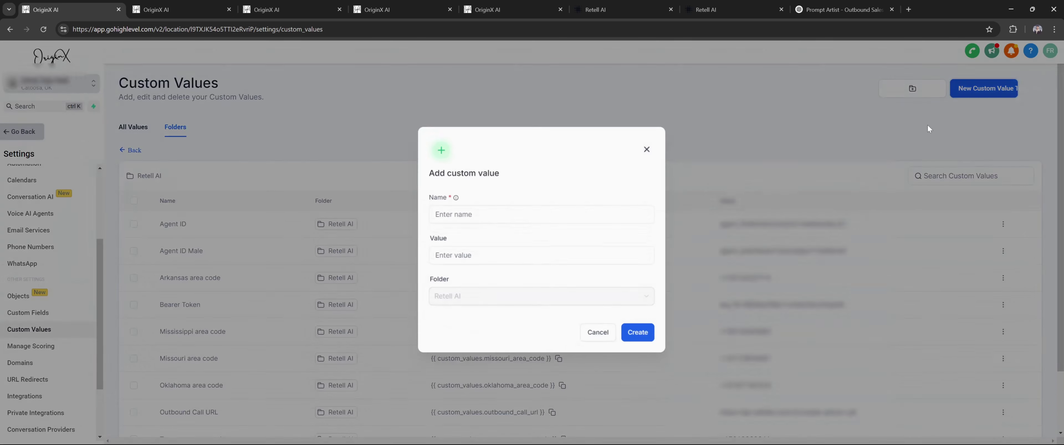
{"action": "key", "text": "Tab"}
{"action": "key", "text": "ctrl+v"}
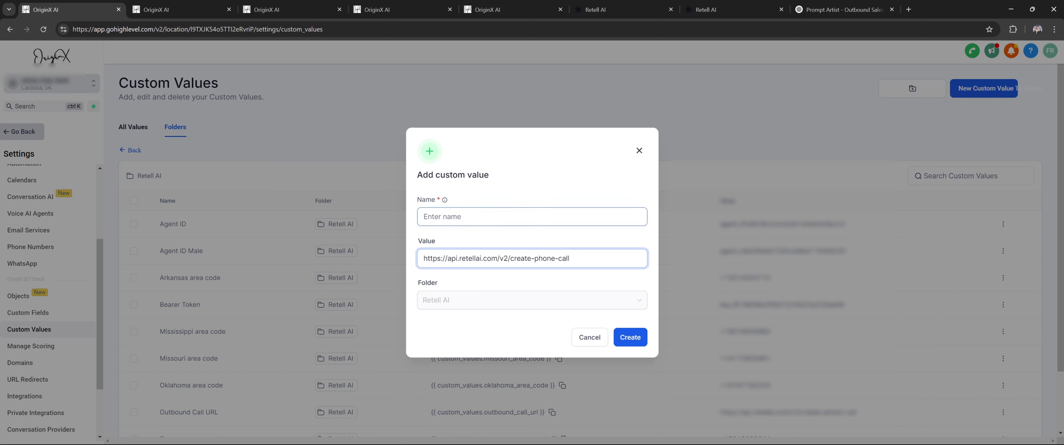
{"action": "left_click", "coordinate": [532, 217]}
{"action": "type", "text": "outbound call url"}
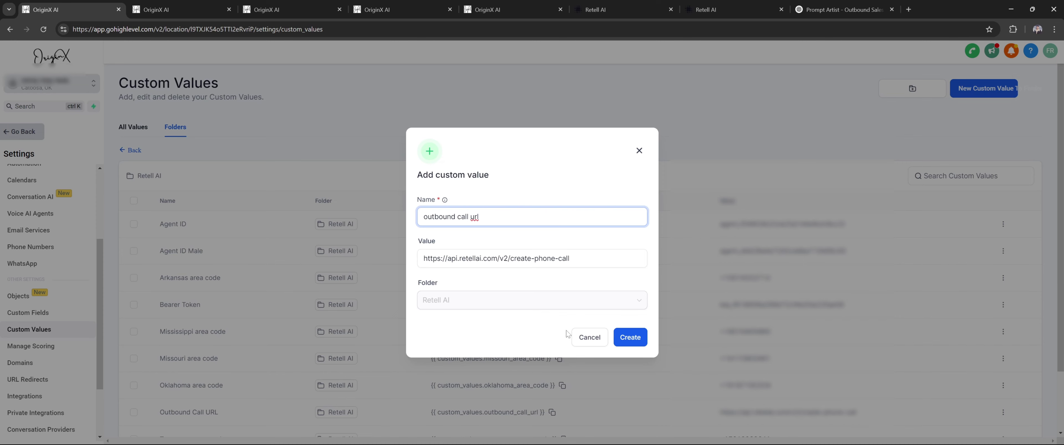
{"action": "left_click", "coordinate": [586, 338]}
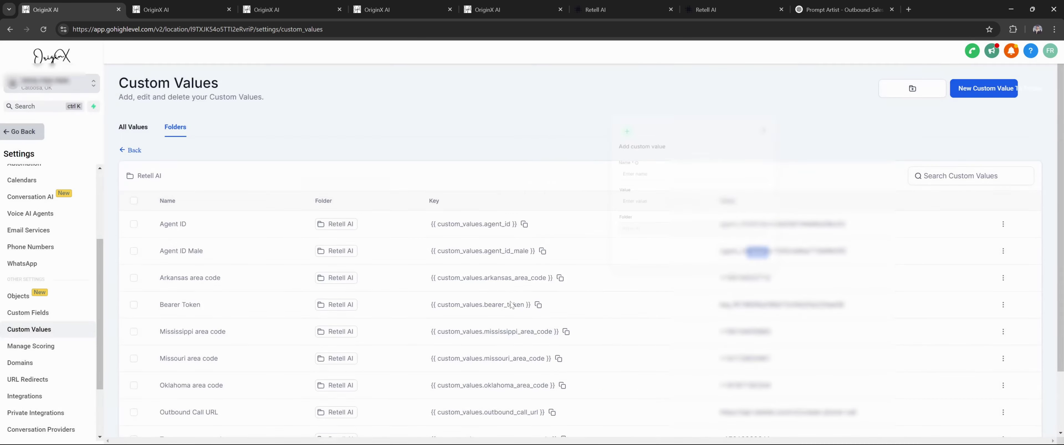
{"action": "scroll", "coordinate": [251, 290], "scroll_direction": "down", "scroll_amount": 2}
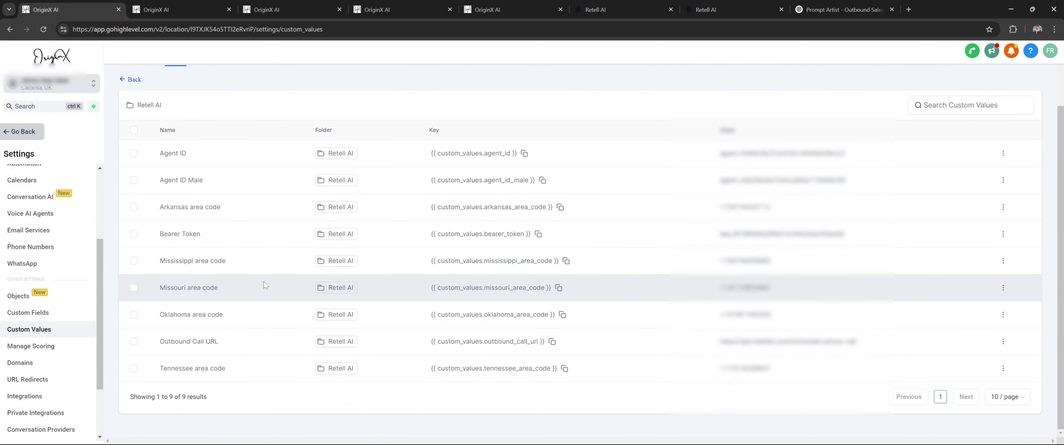
{"action": "scroll", "coordinate": [264, 285], "scroll_direction": "up", "scroll_amount": 2}
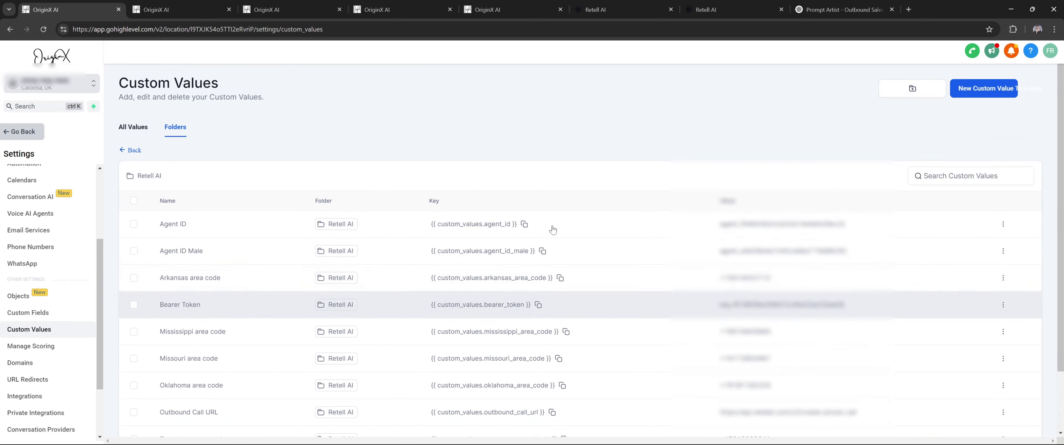
Start a new custom value named 'arkansas ar'
{"action": "left_click", "coordinate": [983, 89]}
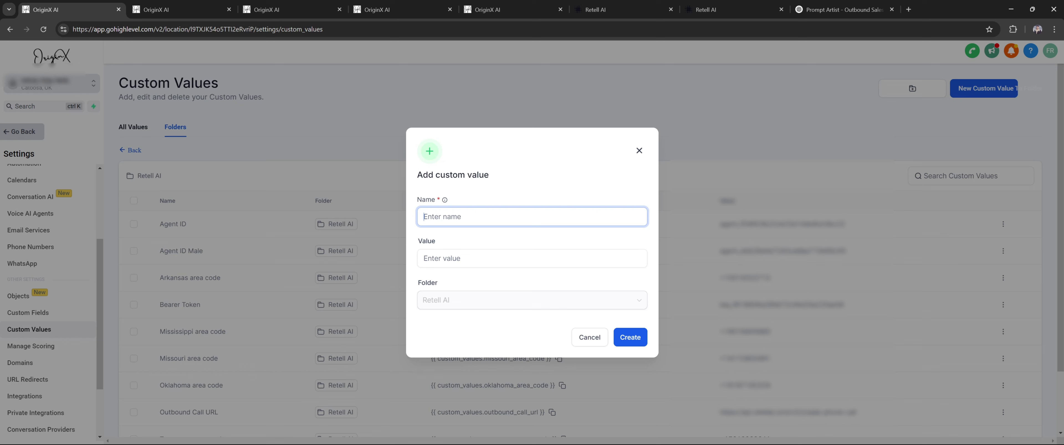
{"action": "type", "text": "arkansas area code"}
{"action": "right_click", "coordinate": [449, 216]}
{"action": "left_click", "coordinate": [631, 4]}
Select the Alabama number's ID on Retell's Phone Numbers page, then return to GoHighLevel's pipelines
{"action": "left_click", "coordinate": [631, 4]}
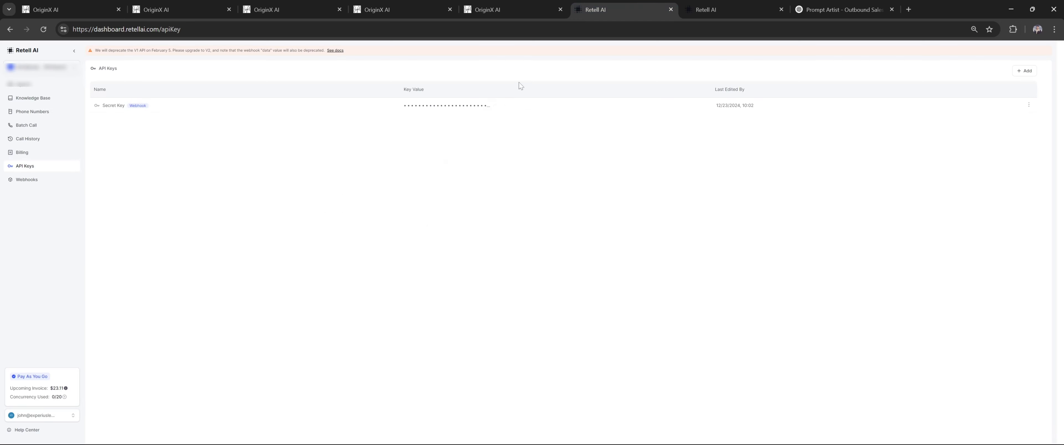
{"action": "left_click", "coordinate": [53, 128]}
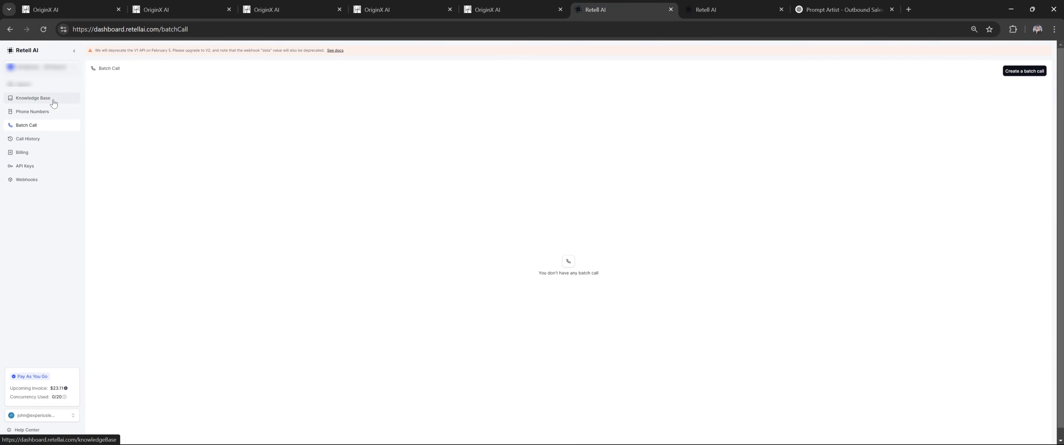
{"action": "left_click", "coordinate": [54, 112]}
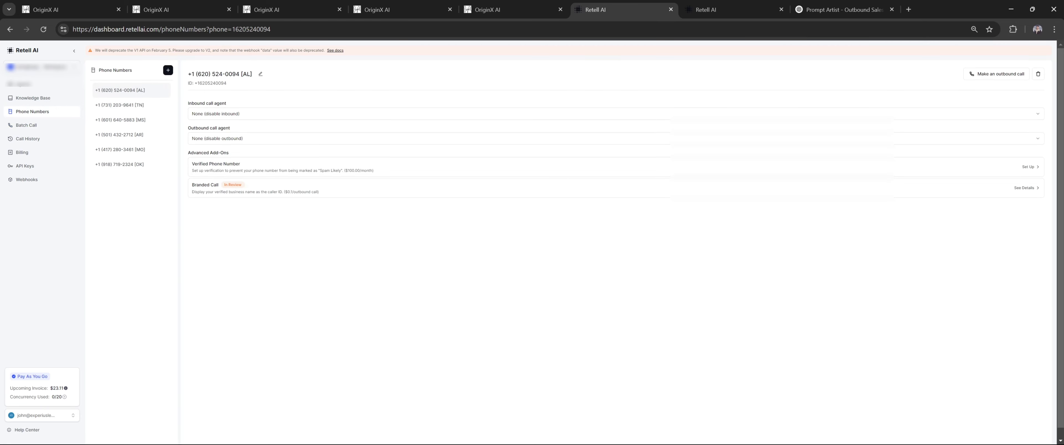
{"action": "left_click_drag", "start_coordinate": [193, 83], "coordinate": [227, 83]}
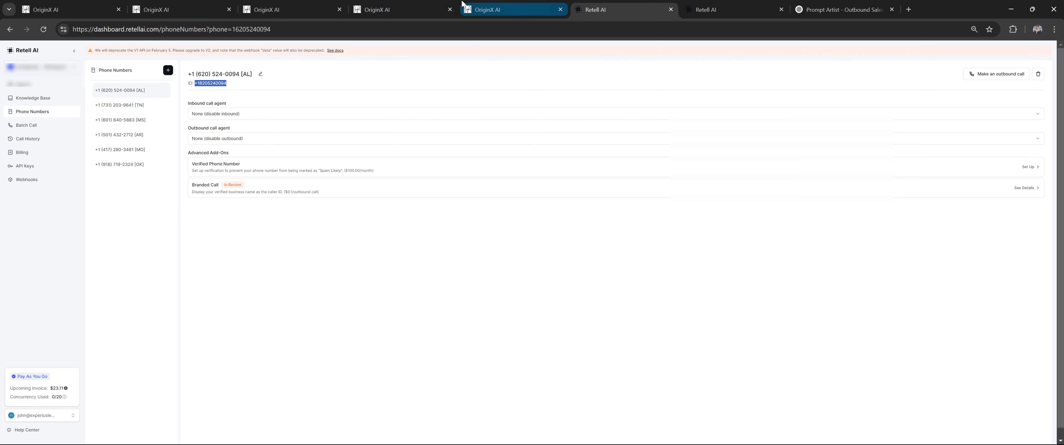
{"action": "left_click", "coordinate": [264, 9]}
{"action": "left_click", "coordinate": [156, 9]}
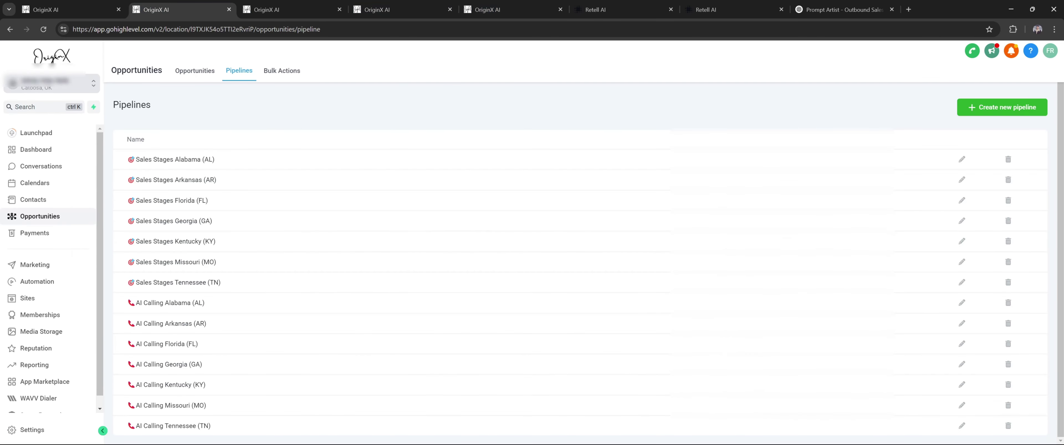
View the AI Calling Tennessee (TN) pipeline stages without saving, then open the Outbound Call workflow
{"action": "left_click", "coordinate": [214, 79]}
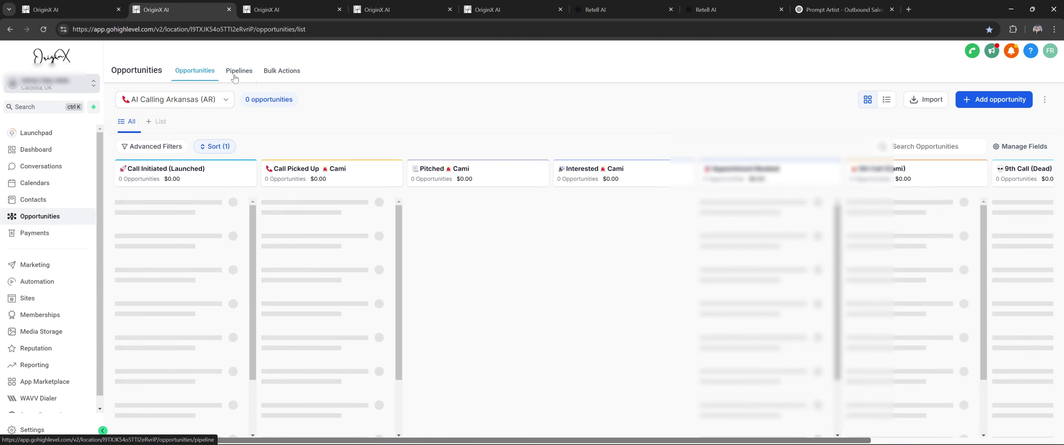
{"action": "left_click", "coordinate": [234, 79]}
{"action": "left_click", "coordinate": [987, 108]}
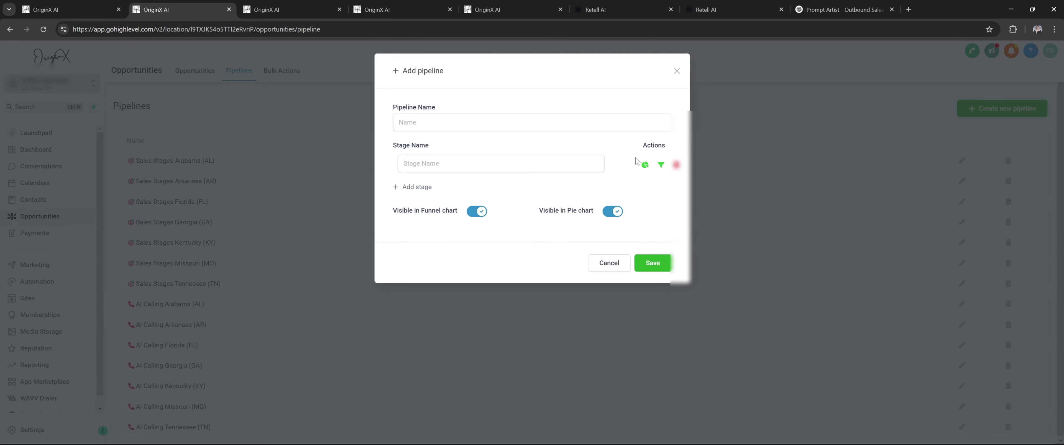
{"action": "left_click", "coordinate": [676, 71]}
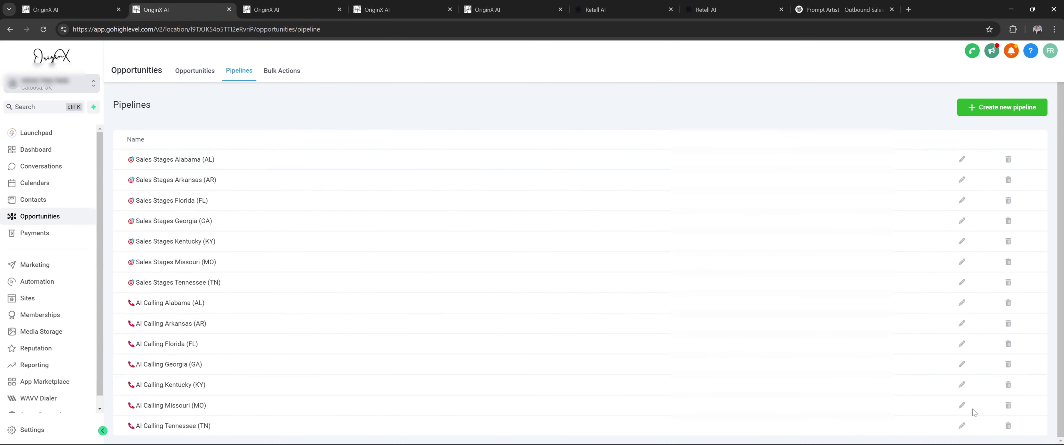
{"action": "left_click", "coordinate": [963, 427]}
{"action": "scroll", "coordinate": [528, 248], "scroll_direction": "down", "scroll_amount": 1}
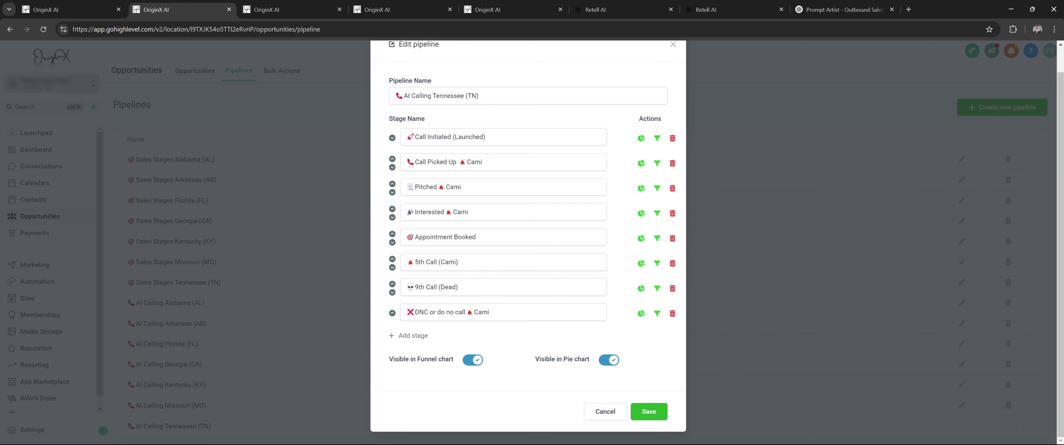
{"action": "left_click", "coordinate": [605, 411]}
{"action": "left_click", "coordinate": [303, 7]}
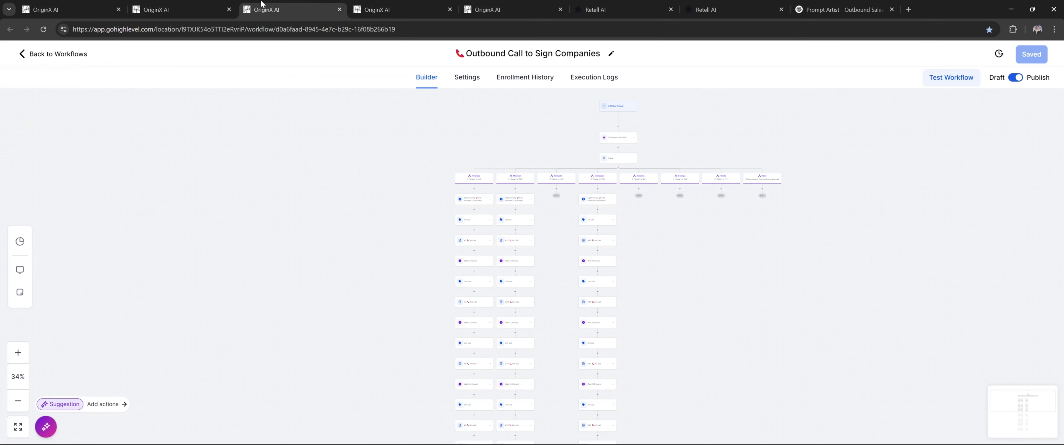
{"action": "left_click", "coordinate": [74, 7]}
{"action": "left_click", "coordinate": [151, 5]}
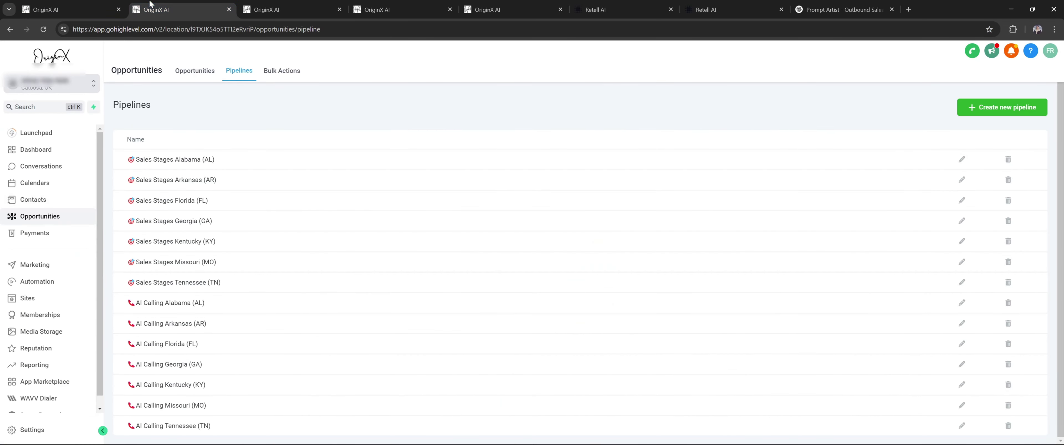
{"action": "scroll", "coordinate": [46, 248], "scroll_direction": "down", "scroll_amount": 1}
{"action": "left_click", "coordinate": [37, 272]}
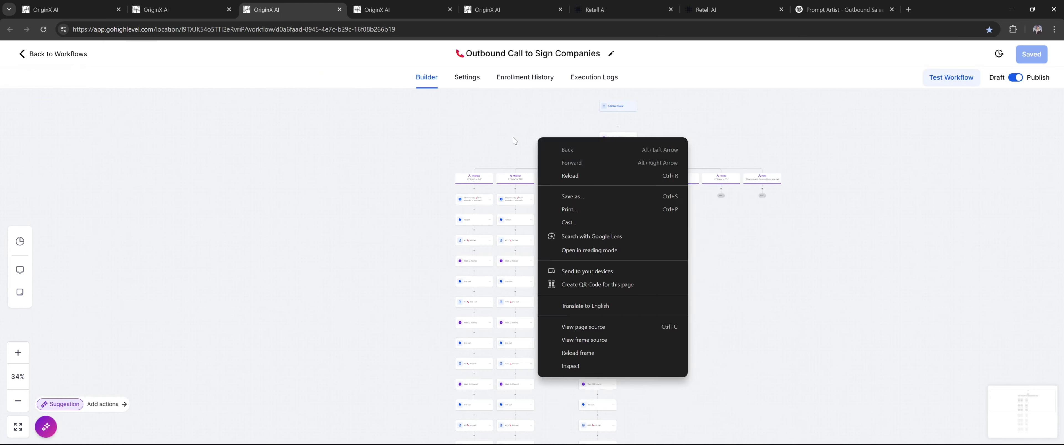
{"action": "left_click", "coordinate": [510, 139]}
{"action": "left_click_drag", "start_coordinate": [565, 99], "coordinate": [435, 198]}
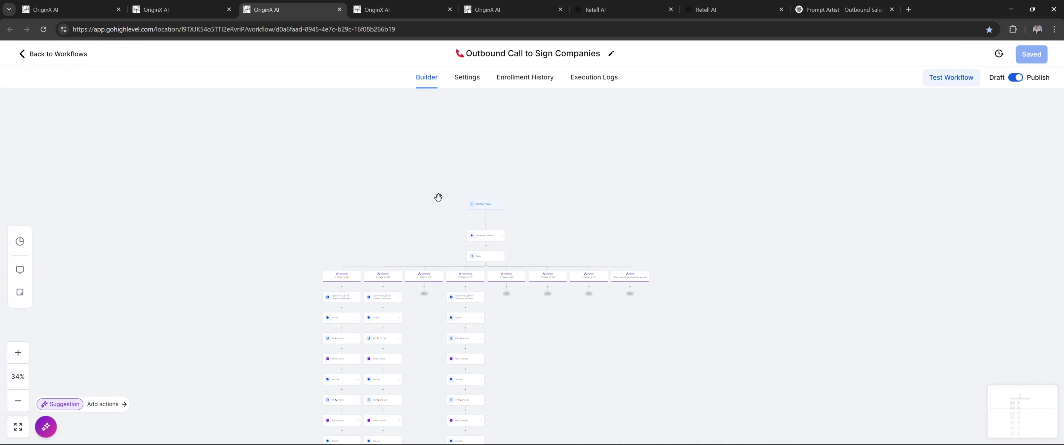
{"action": "scroll", "coordinate": [471, 194], "scroll_direction": "down", "scroll_amount": 3}
{"action": "scroll", "coordinate": [471, 191], "scroll_direction": "up", "scroll_amount": 1}
{"action": "scroll", "coordinate": [406, 171], "scroll_direction": "up", "scroll_amount": 5}
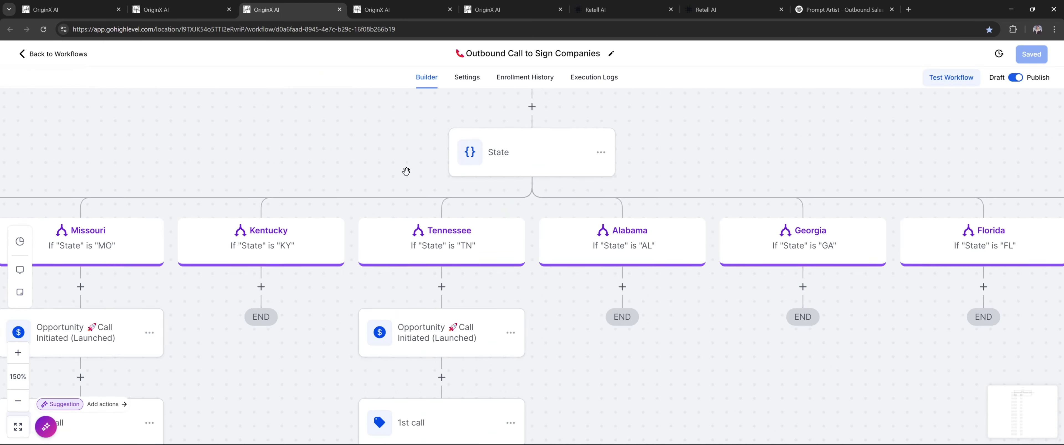
{"action": "scroll", "coordinate": [406, 172], "scroll_direction": "up", "scroll_amount": 3}
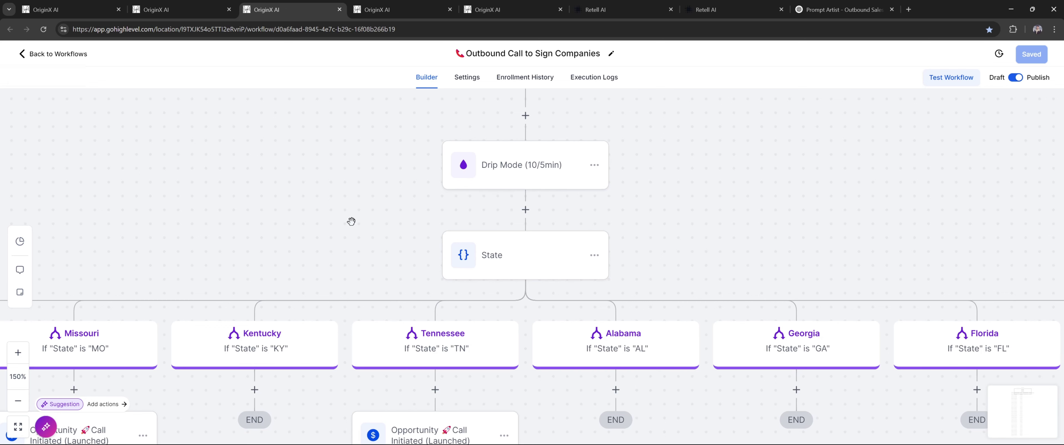
{"action": "scroll", "coordinate": [351, 222], "scroll_direction": "down", "scroll_amount": 5}
{"action": "right_click", "coordinate": [395, 204]}
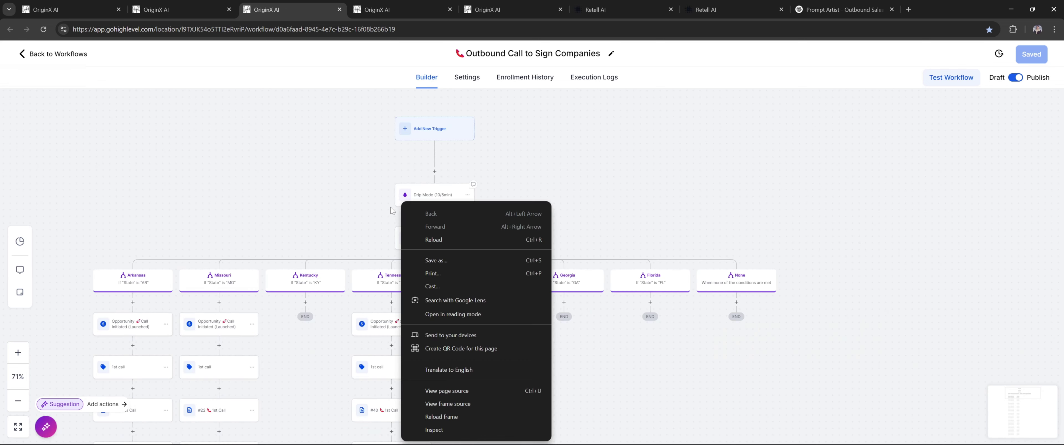
{"action": "left_click", "coordinate": [350, 225]}
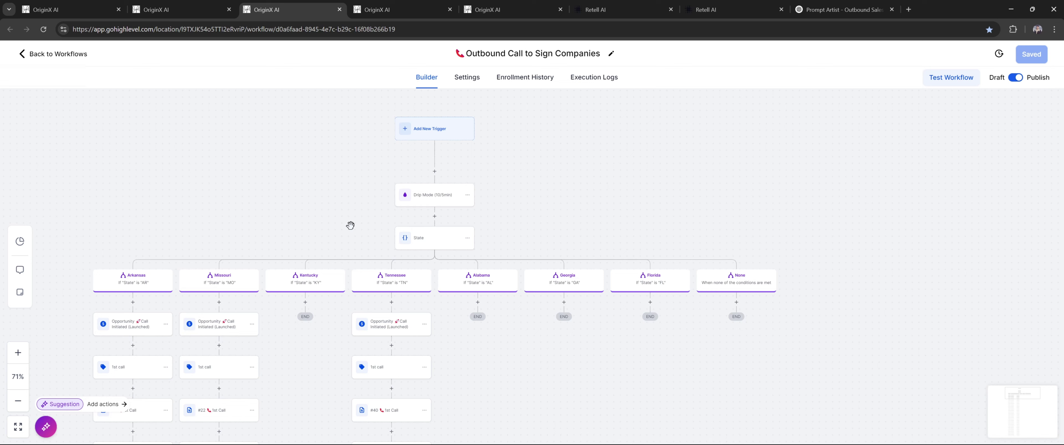
{"action": "left_click_drag", "start_coordinate": [324, 234], "coordinate": [372, 212]}
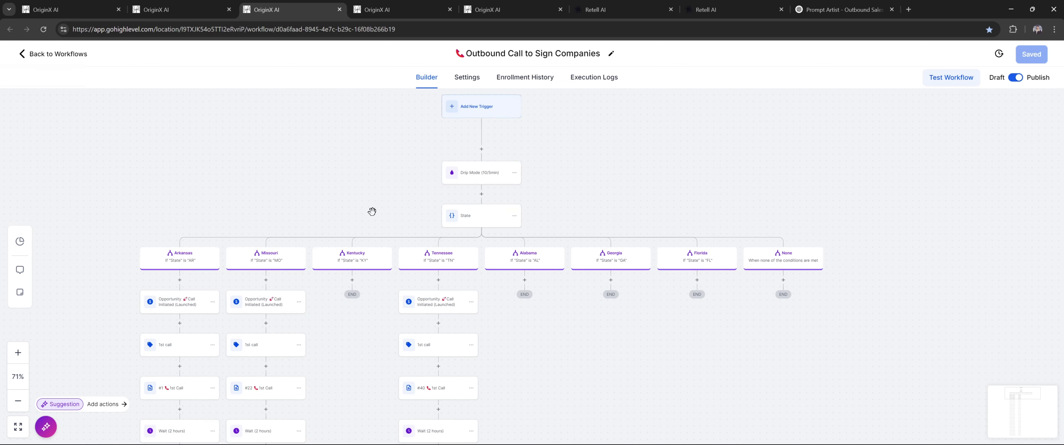
{"action": "left_click", "coordinate": [465, 181]}
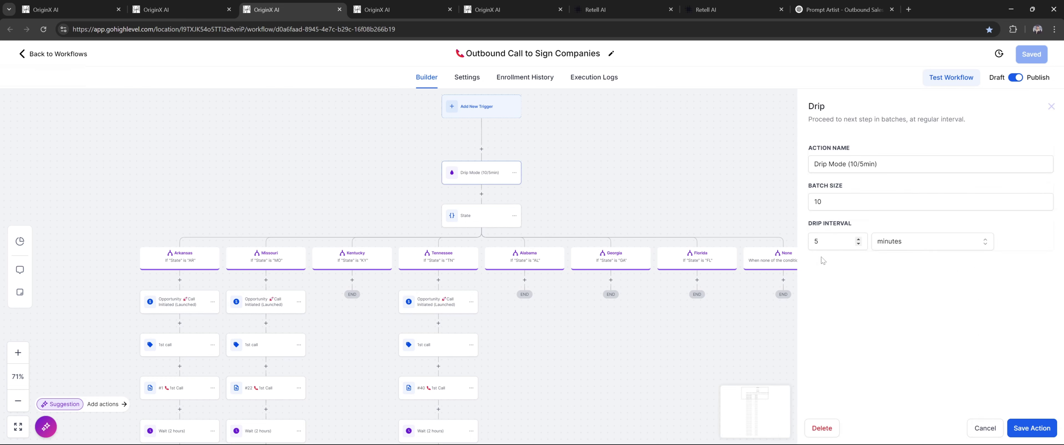
{"action": "left_click", "coordinate": [858, 242]}
{"action": "left_click", "coordinate": [1039, 202]}
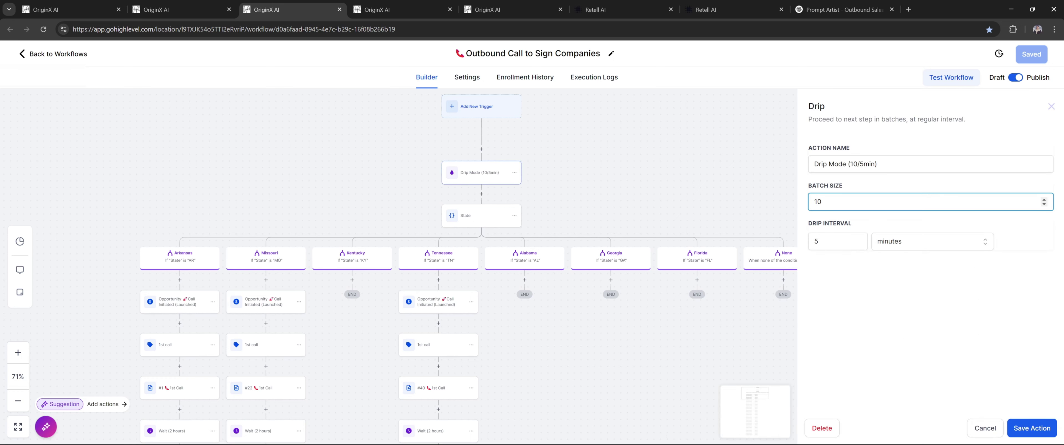
{"action": "left_click", "coordinate": [838, 242]}
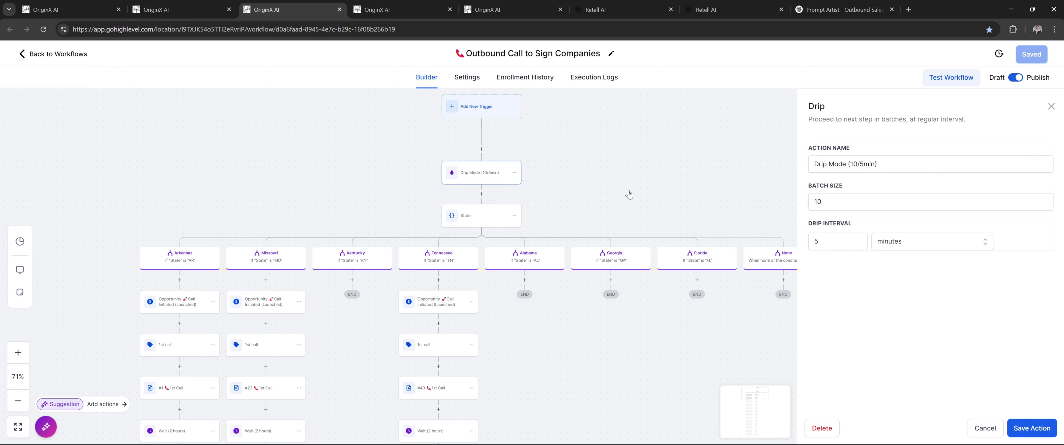
{"action": "left_click", "coordinate": [1052, 110]}
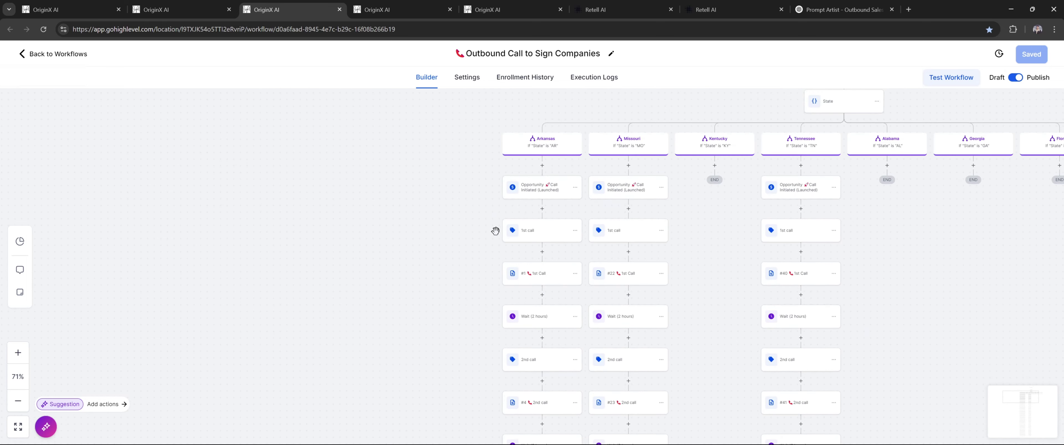
Keep the Arkansas opportunity step at Call Initiated (Launched) in AI Calling Arkansas (AR) and save it
{"action": "scroll", "coordinate": [496, 232], "scroll_direction": "up", "scroll_amount": 4}
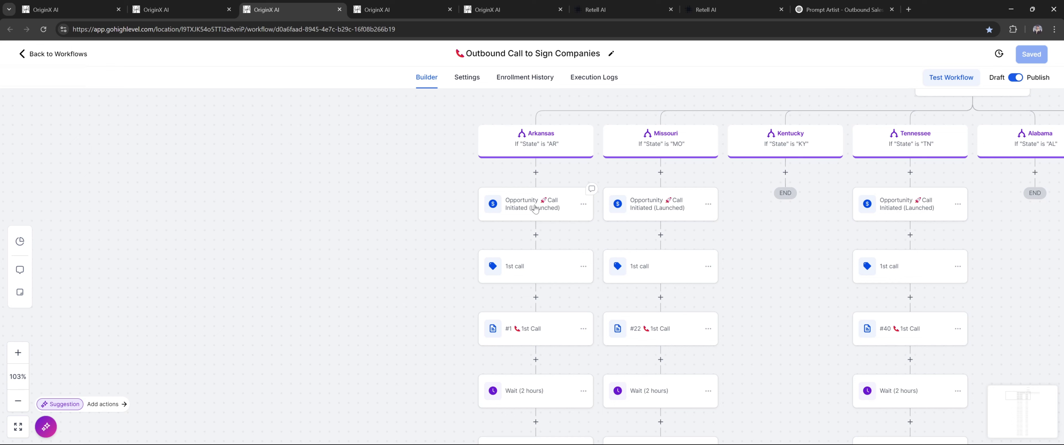
{"action": "left_click", "coordinate": [550, 205]}
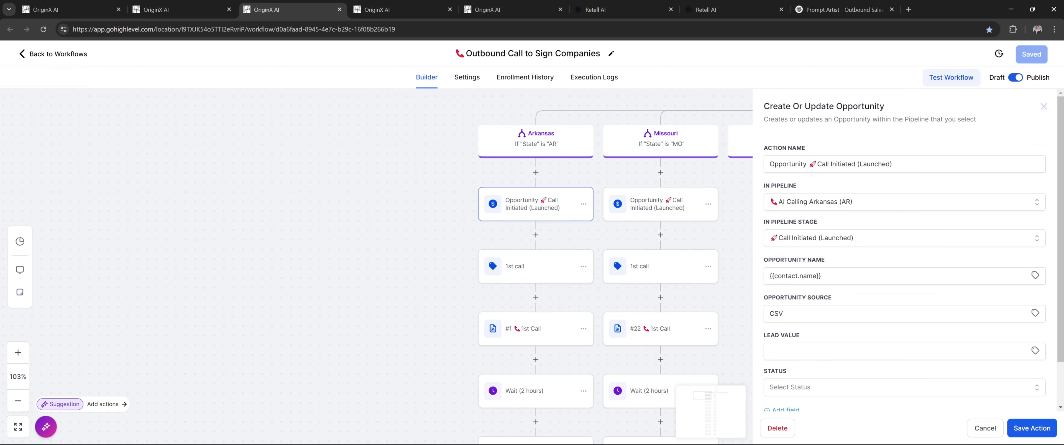
{"action": "left_click_drag", "start_coordinate": [422, 191], "coordinate": [355, 208]}
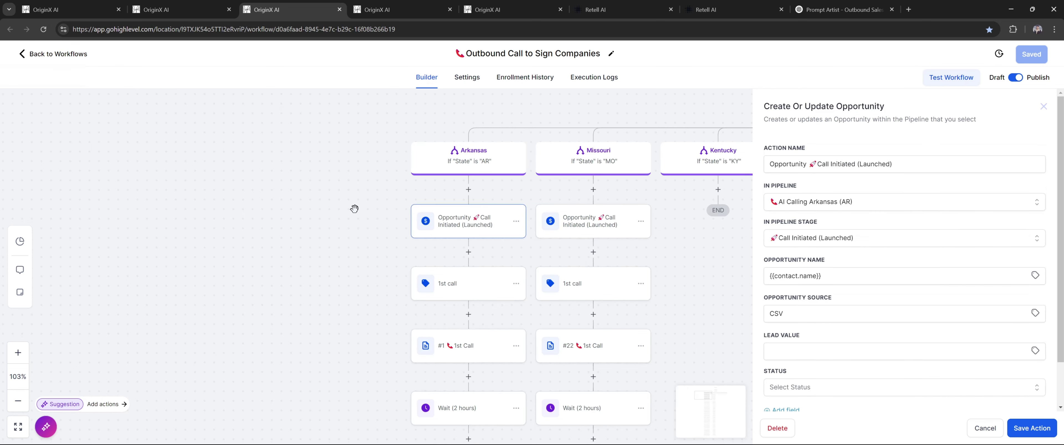
{"action": "left_click", "coordinate": [204, 6]}
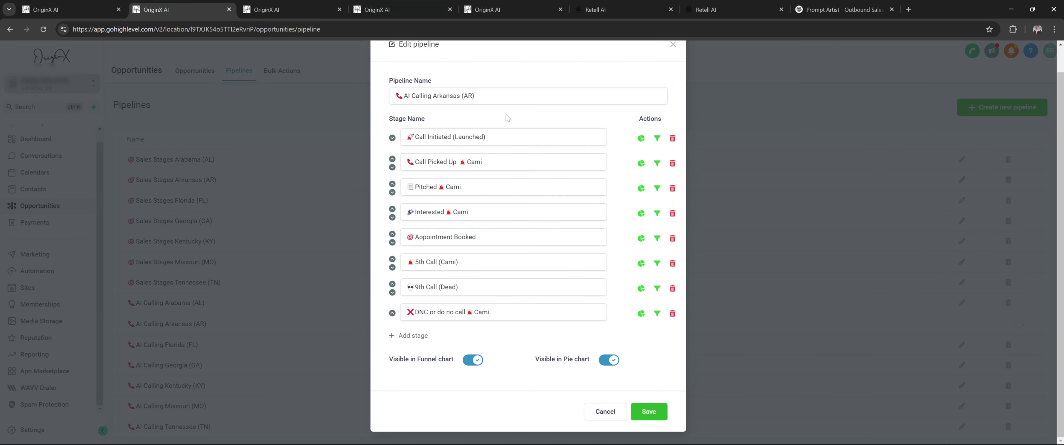
{"action": "key", "text": "ctrl+Tab"}
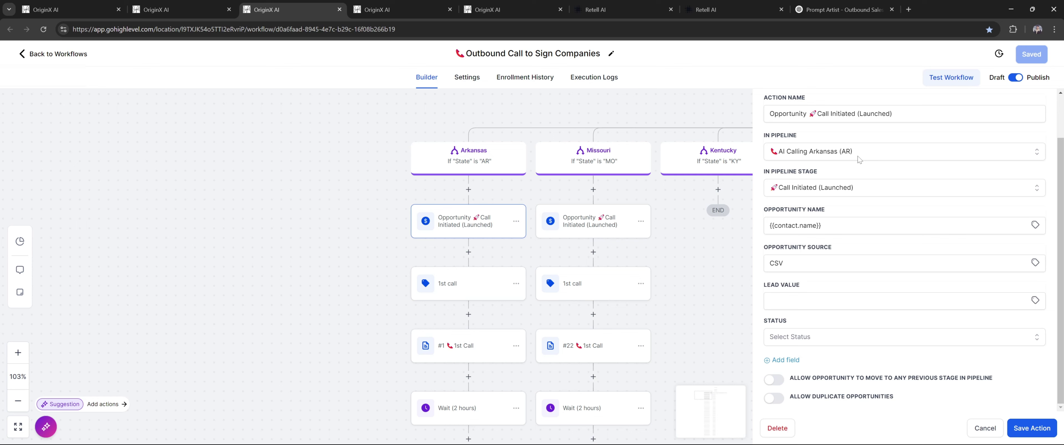
{"action": "left_click", "coordinate": [872, 191]}
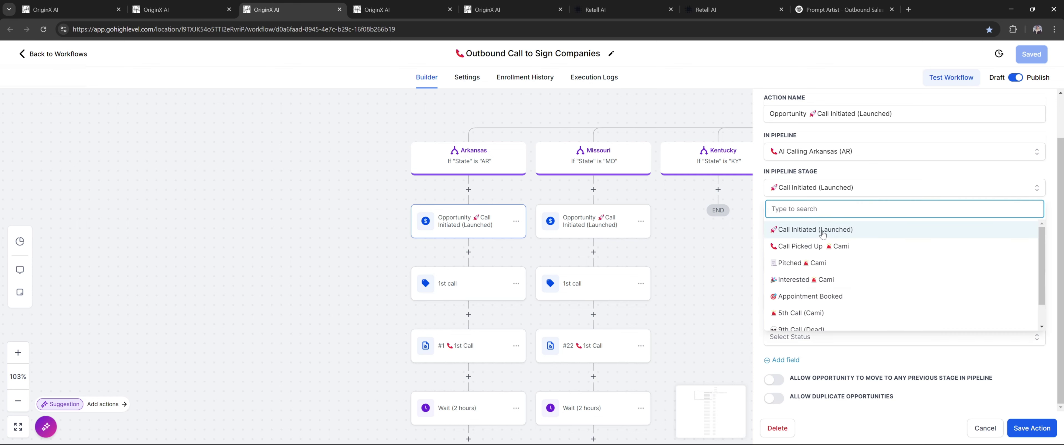
{"action": "left_click", "coordinate": [882, 190]}
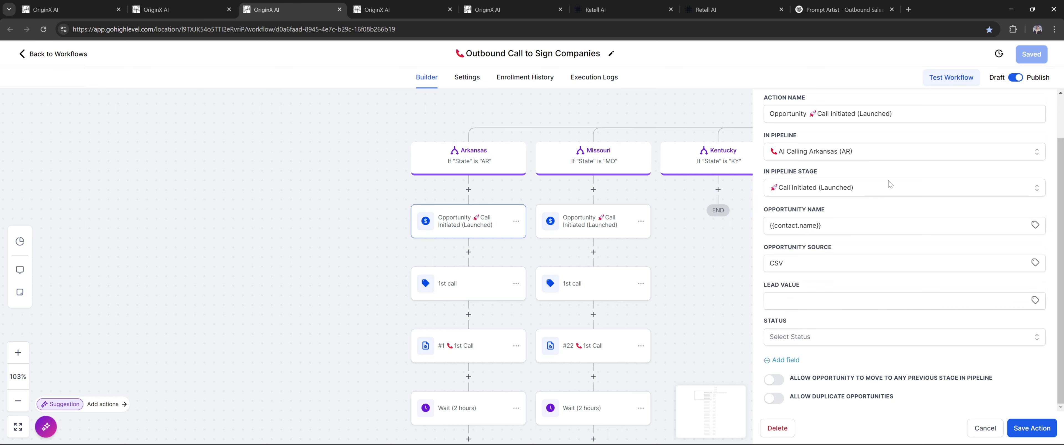
{"action": "left_click", "coordinate": [1019, 429]}
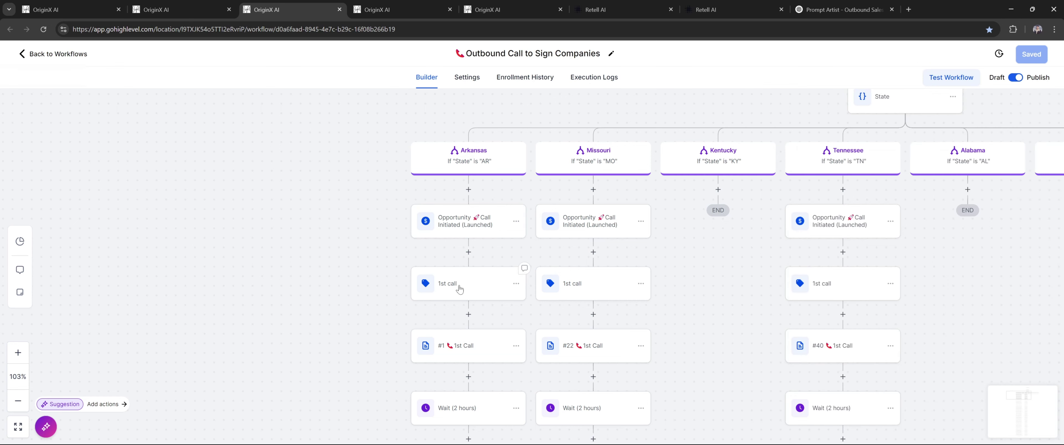
{"action": "left_click", "coordinate": [469, 286]}
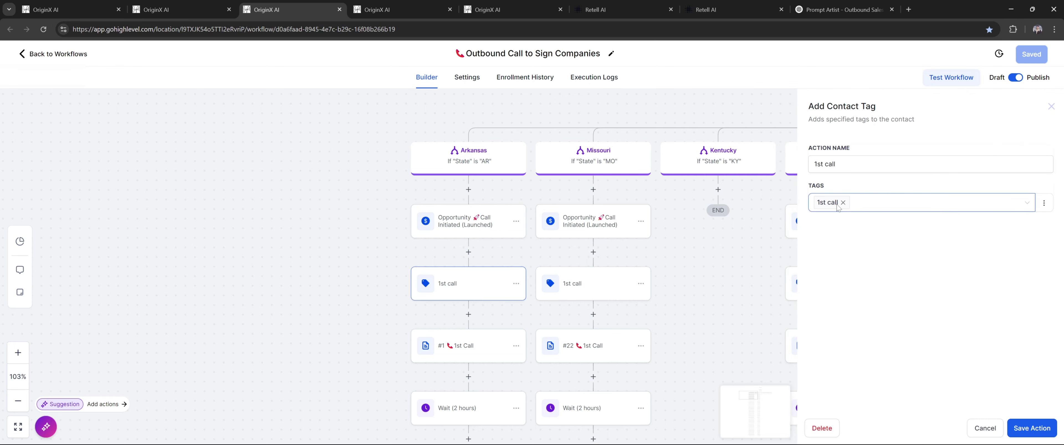
{"action": "left_click", "coordinate": [869, 205]}
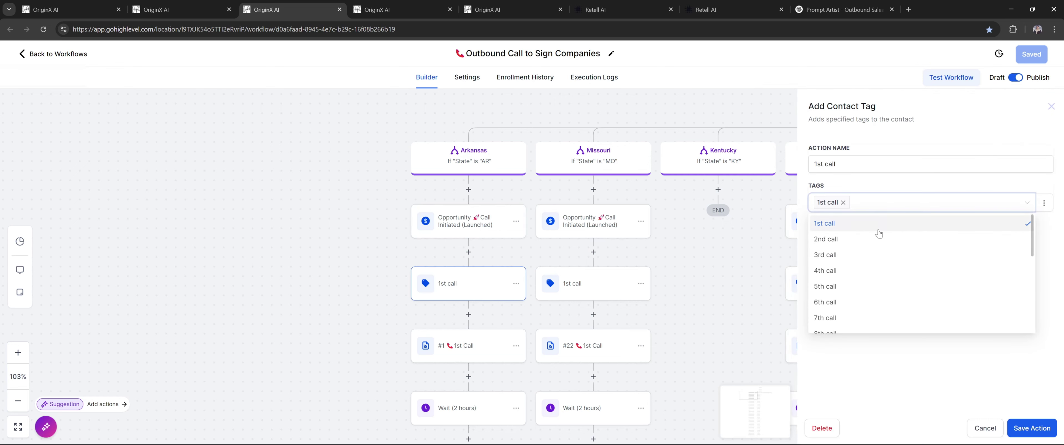
{"action": "left_click", "coordinate": [885, 363]}
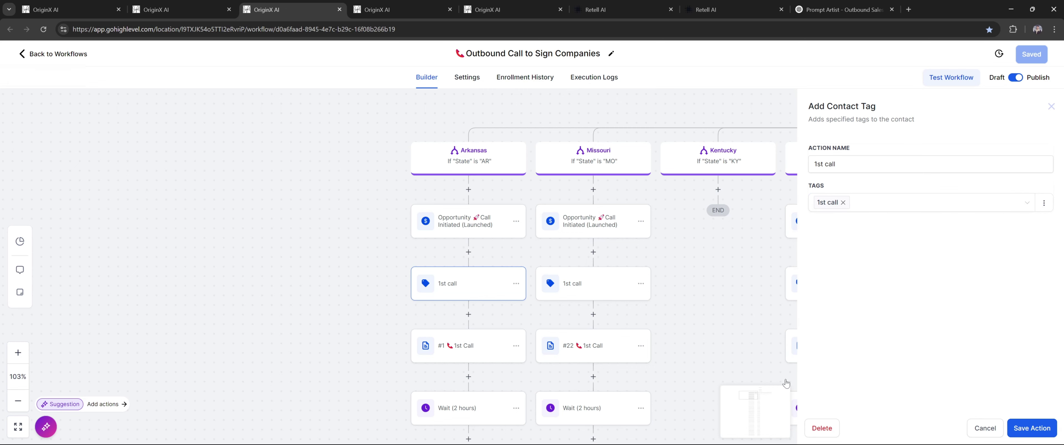
{"action": "left_click", "coordinate": [703, 269]}
{"action": "scroll", "coordinate": [712, 183], "scroll_direction": "down", "scroll_amount": 3}
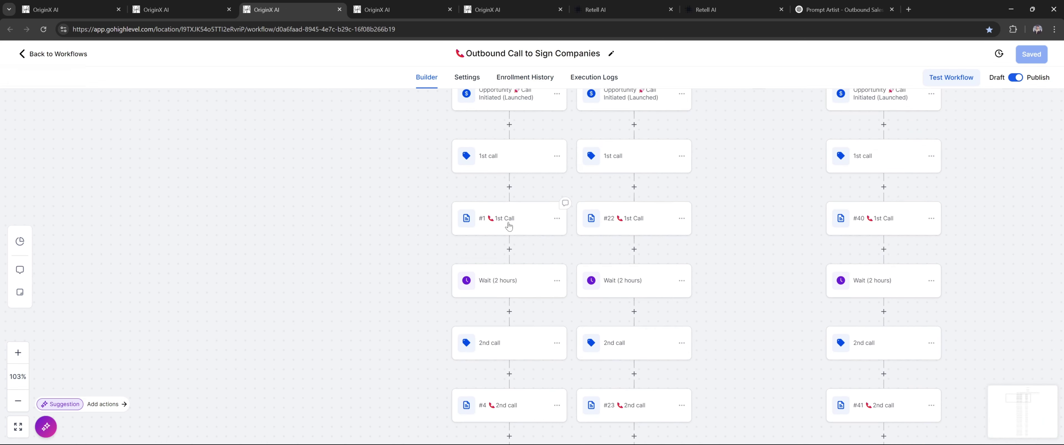
{"action": "left_click", "coordinate": [508, 226]}
Check the webhook URL's outbound_call_url key against the saved custom values
{"action": "scroll", "coordinate": [810, 164], "scroll_direction": "down", "scroll_amount": 3}
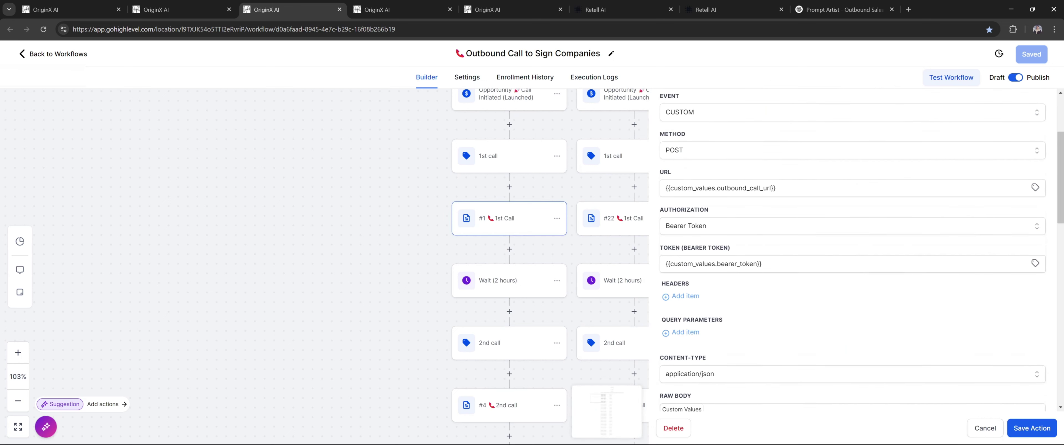
{"action": "left_click", "coordinate": [71, 9]}
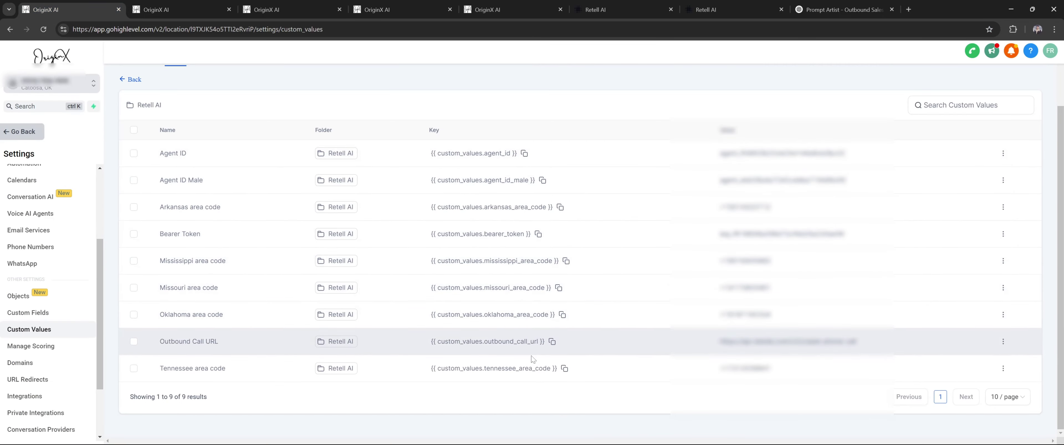
{"action": "left_click", "coordinate": [271, 11]}
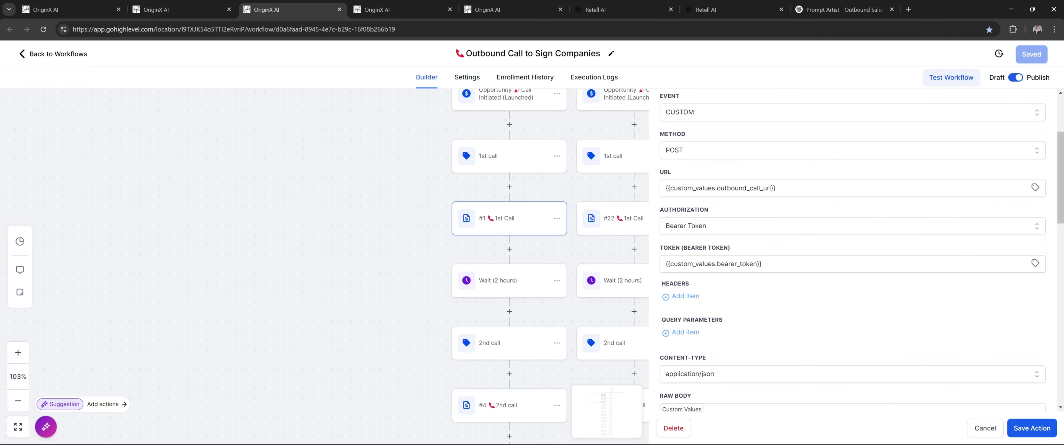
{"action": "double_click", "coordinate": [723, 188]}
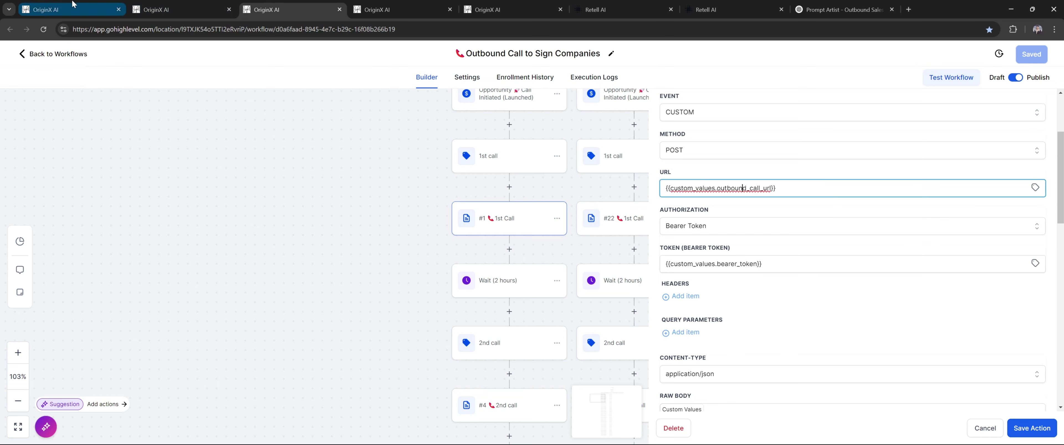
{"action": "left_click", "coordinate": [62, 9]}
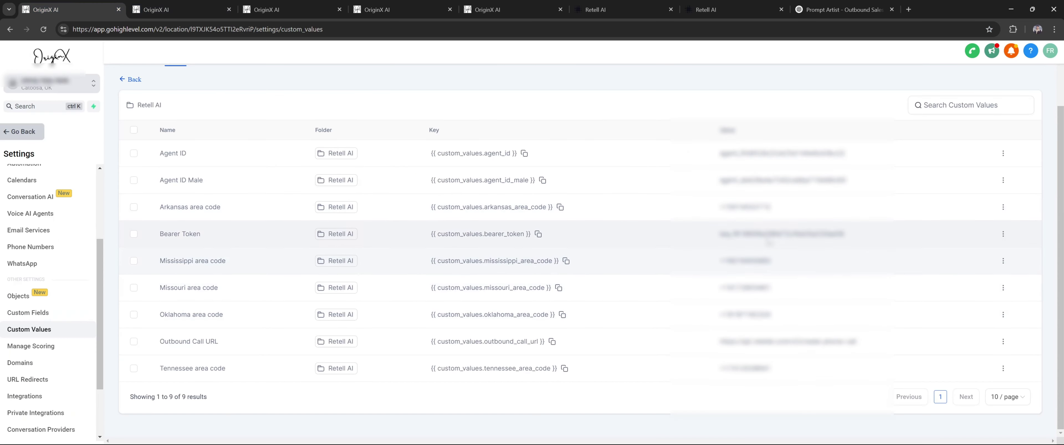
Paste {{custom_values.bearer_token}} into Token (Bearer Token) and remove the extra space
{"action": "left_click", "coordinate": [538, 234]}
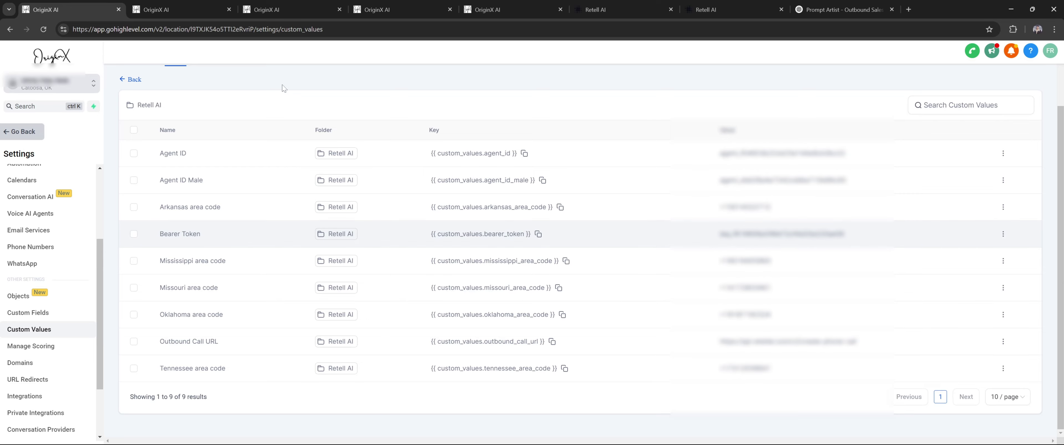
{"action": "key", "text": "ctrl+Tab"}
{"action": "key", "text": "ctrl+Tab"}
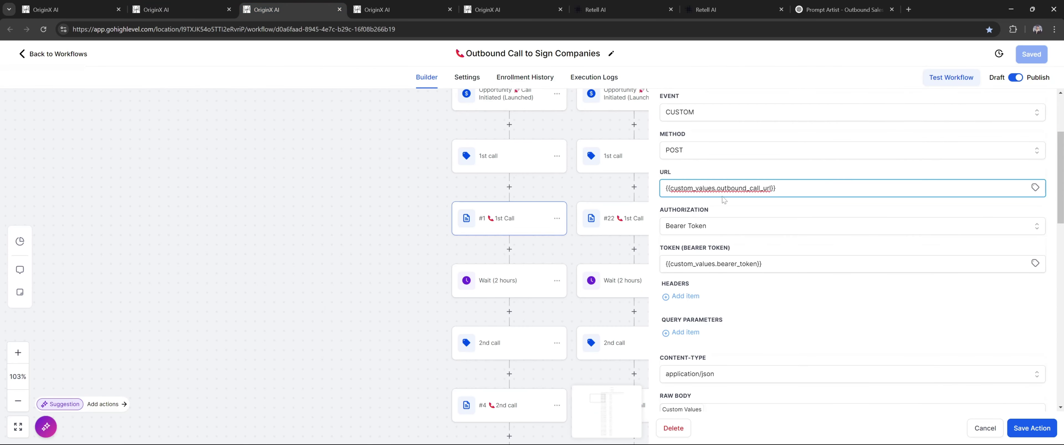
{"action": "key", "text": "ctrl+shift+Tab"}
{"action": "key", "text": "ctrl+shift+Tab"}
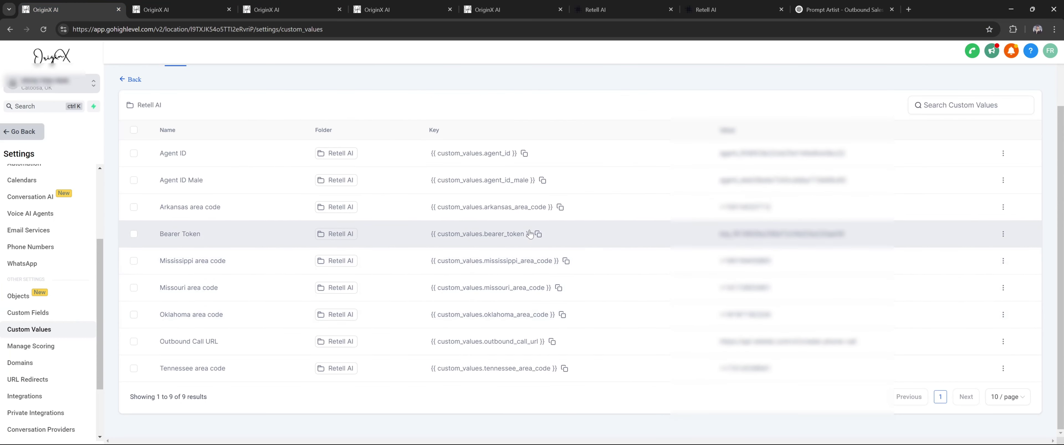
{"action": "left_click", "coordinate": [538, 234]}
{"action": "key", "text": "ctrl+Tab"}
{"action": "key", "text": "ctrl+Tab"}
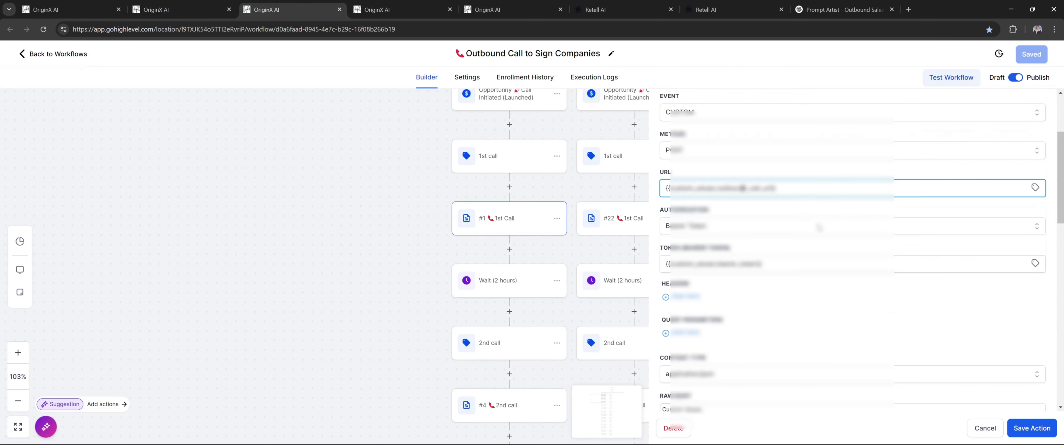
{"action": "left_click", "coordinate": [818, 264]}
{"action": "key", "text": "ctrl+a"}
{"action": "key", "text": "ctrl+v"}
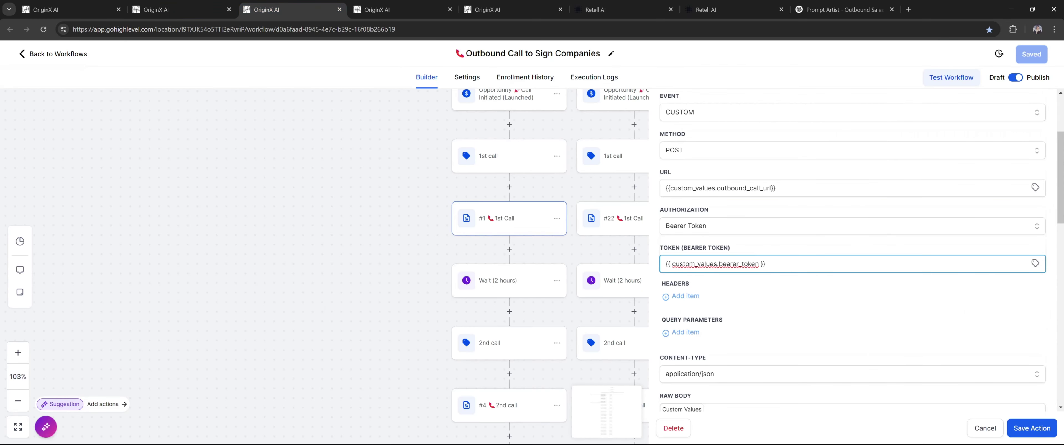
{"action": "key", "text": "Left"}
{"action": "key", "text": "Left"}
{"action": "key", "text": "BackSpace"}
{"action": "key", "text": "BackSpace"}
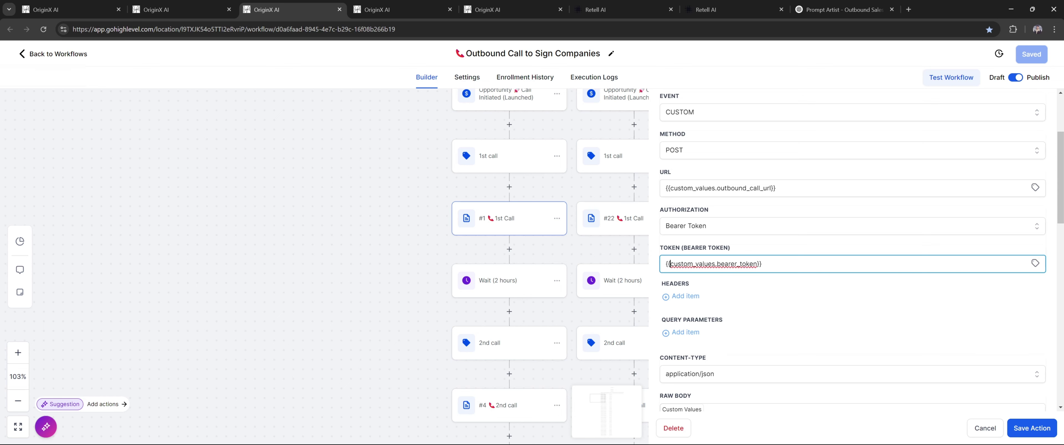
{"action": "scroll", "coordinate": [643, 239], "scroll_direction": "down", "scroll_amount": 2}
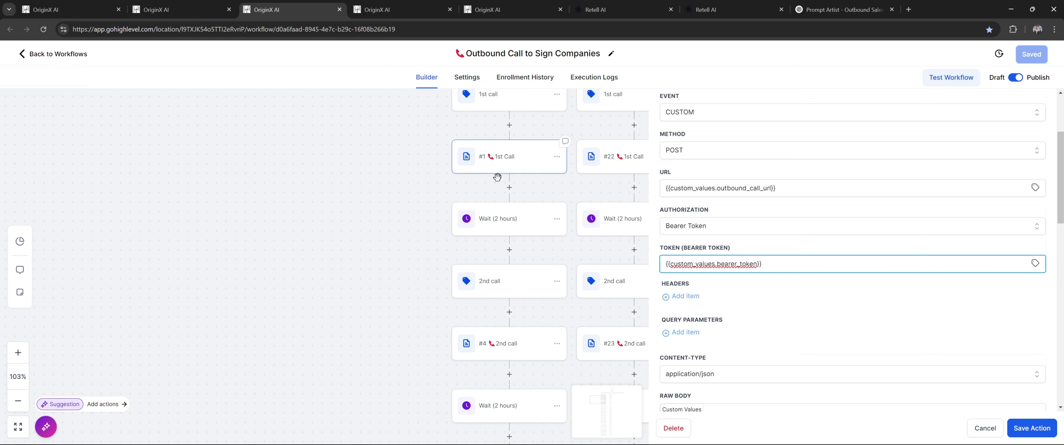
{"action": "scroll", "coordinate": [496, 179], "scroll_direction": "down", "scroll_amount": 1}
{"action": "scroll", "coordinate": [493, 258], "scroll_direction": "down", "scroll_amount": 5}
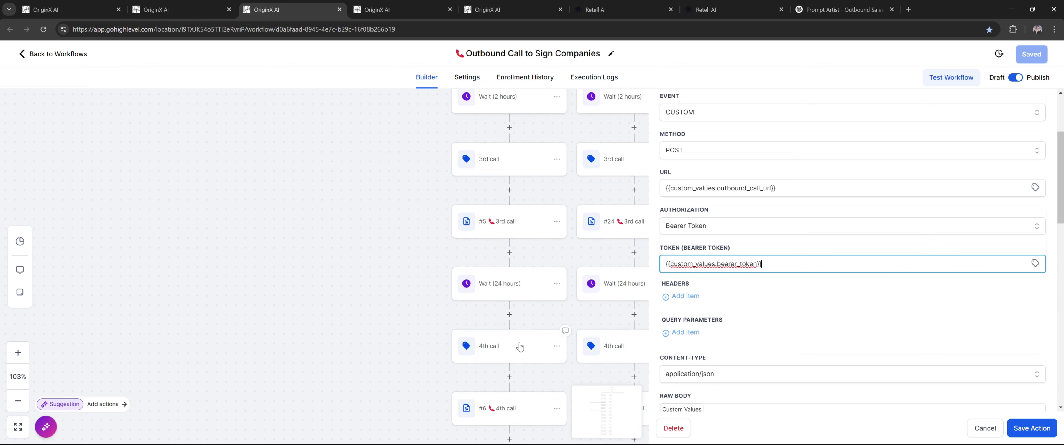
{"action": "scroll", "coordinate": [512, 331], "scroll_direction": "up", "scroll_amount": 4}
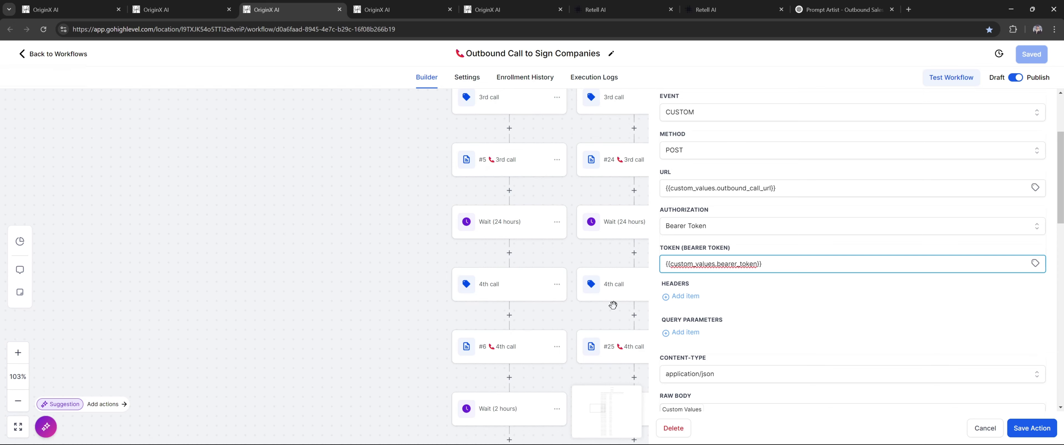
{"action": "left_click_drag", "start_coordinate": [763, 264], "coordinate": [652, 266]}
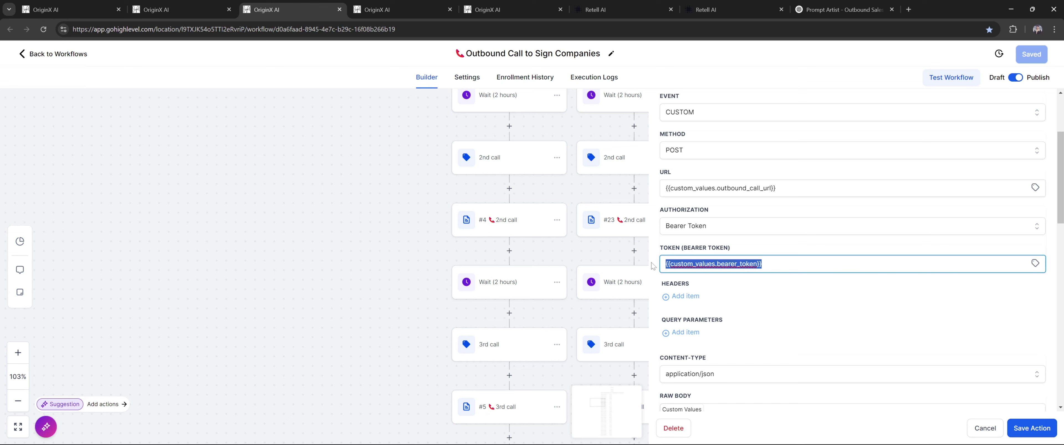
{"action": "mouse_move", "coordinate": [566, 334]}
{"action": "scroll", "coordinate": [541, 264], "scroll_direction": "down", "scroll_amount": 5}
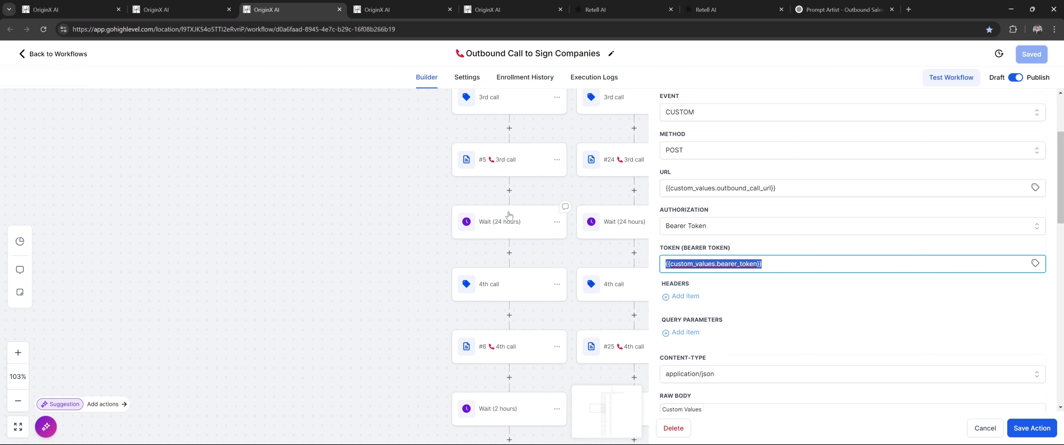
{"action": "scroll", "coordinate": [509, 215], "scroll_direction": "down", "scroll_amount": 1}
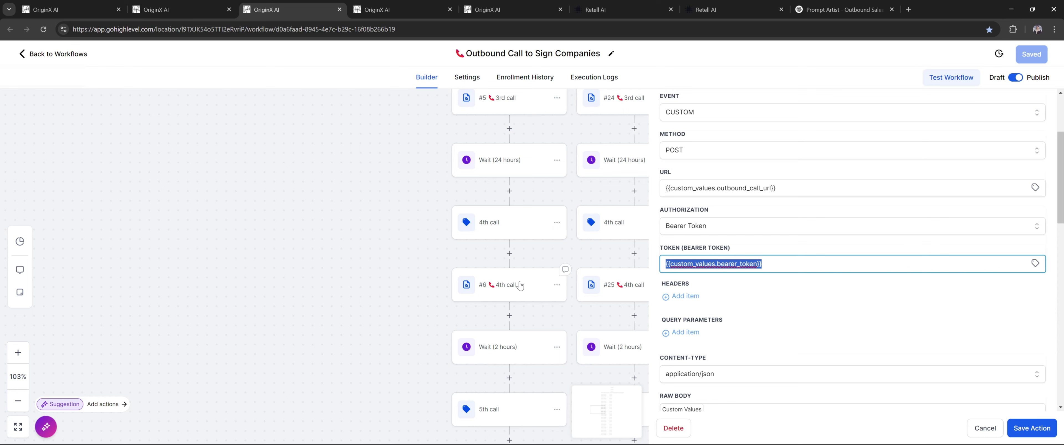
{"action": "key", "text": "ctrl+1"}
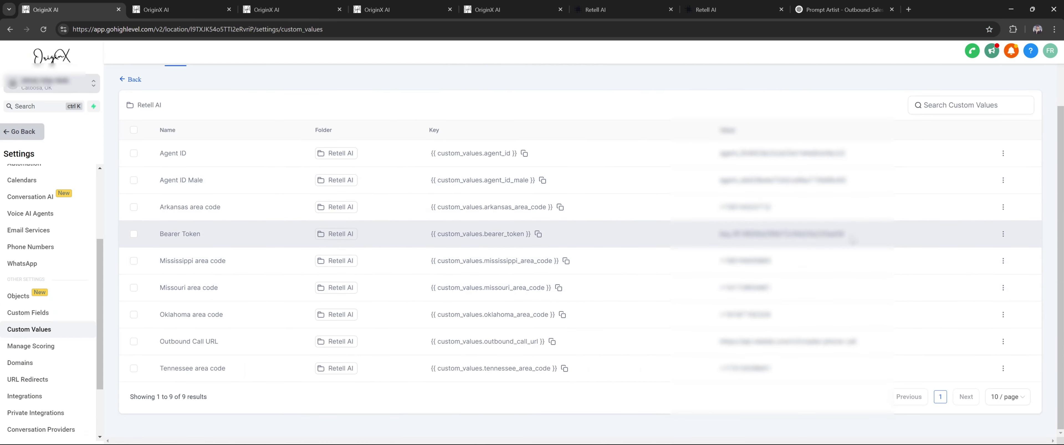
{"action": "double_click", "coordinate": [781, 234]}
{"action": "left_click_drag", "start_coordinate": [844, 233], "coordinate": [719, 233]}
{"action": "key", "text": "ctrl+3"}
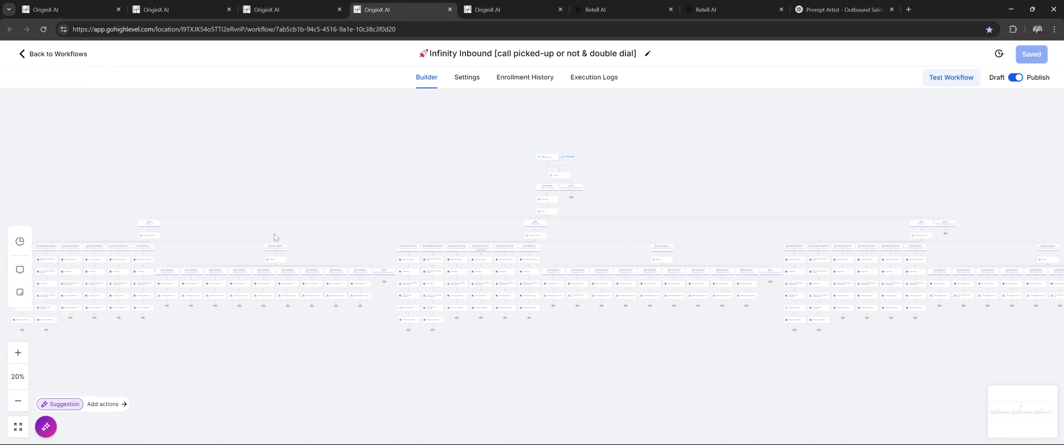
{"action": "scroll", "coordinate": [554, 280], "scroll_direction": "up", "scroll_amount": 10}
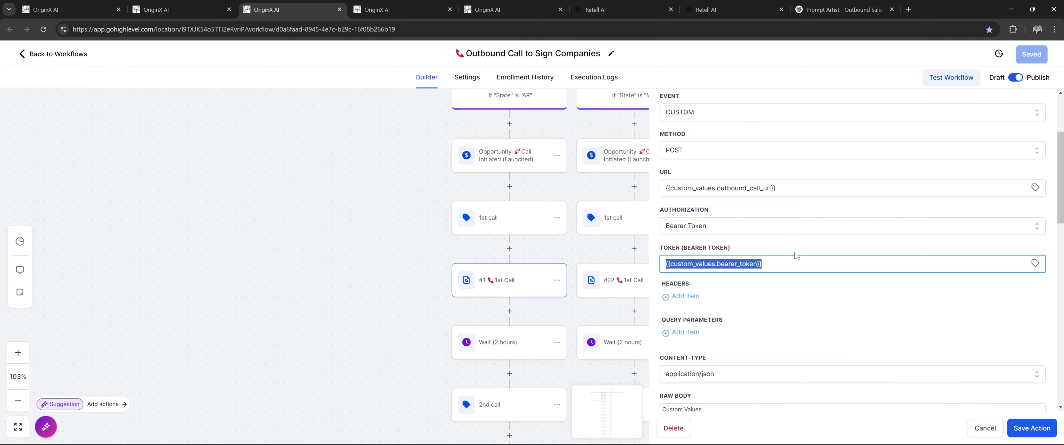
Scroll through the 1st Call webhook's JSON request body and select it for review
{"action": "scroll", "coordinate": [796, 256], "scroll_direction": "down", "scroll_amount": 6}
{"action": "scroll", "coordinate": [776, 236], "scroll_direction": "up", "scroll_amount": 3}
{"action": "scroll", "coordinate": [763, 218], "scroll_direction": "down", "scroll_amount": 3}
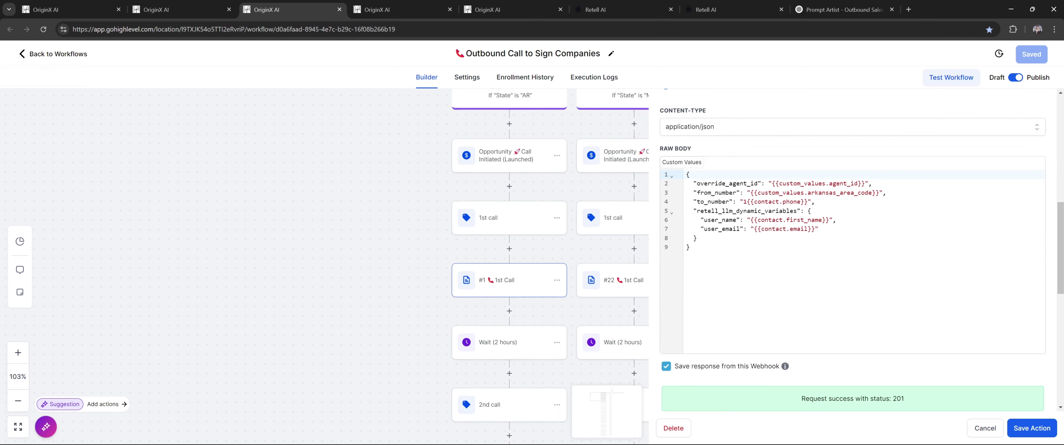
{"action": "left_click_drag", "start_coordinate": [691, 247], "coordinate": [687, 174]}
{"action": "left_click", "coordinate": [688, 247]}
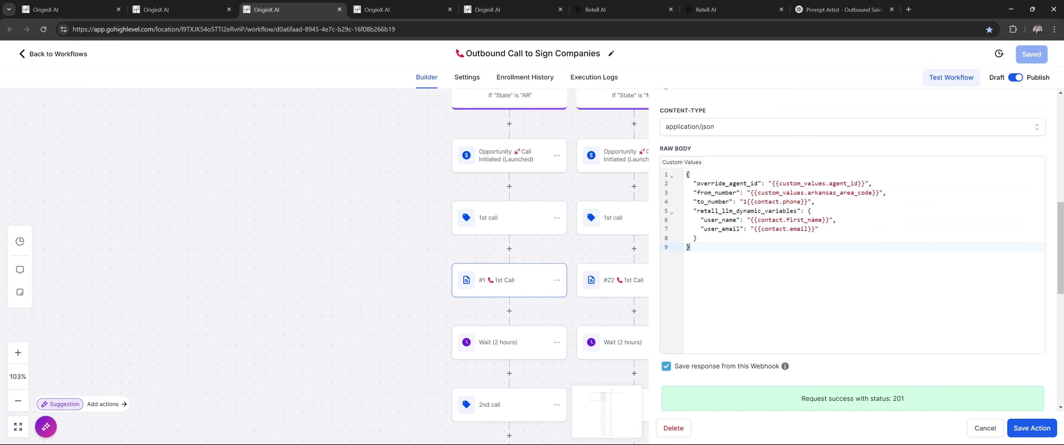
{"action": "left_click_drag", "start_coordinate": [689, 247], "coordinate": [669, 173]}
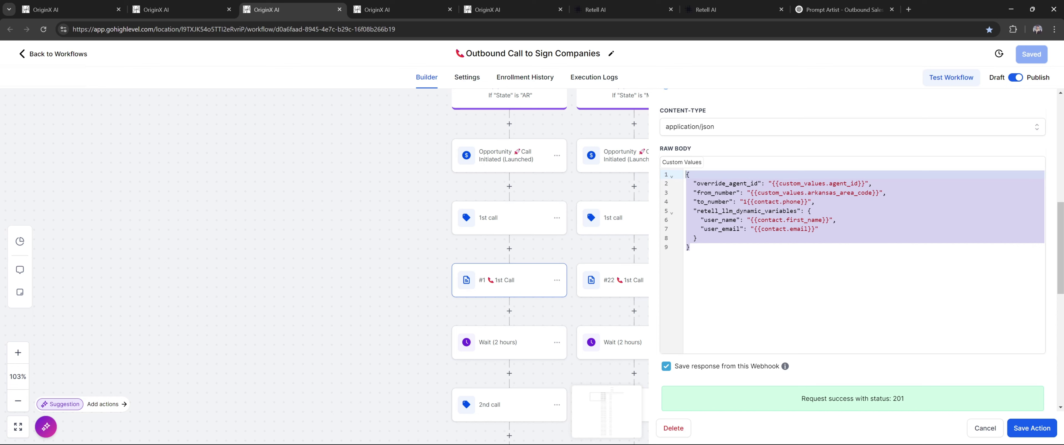
Compare the body's agent_id, area code, phone and dynamic variables against the saved Custom Values
{"action": "left_click", "coordinate": [775, 183]}
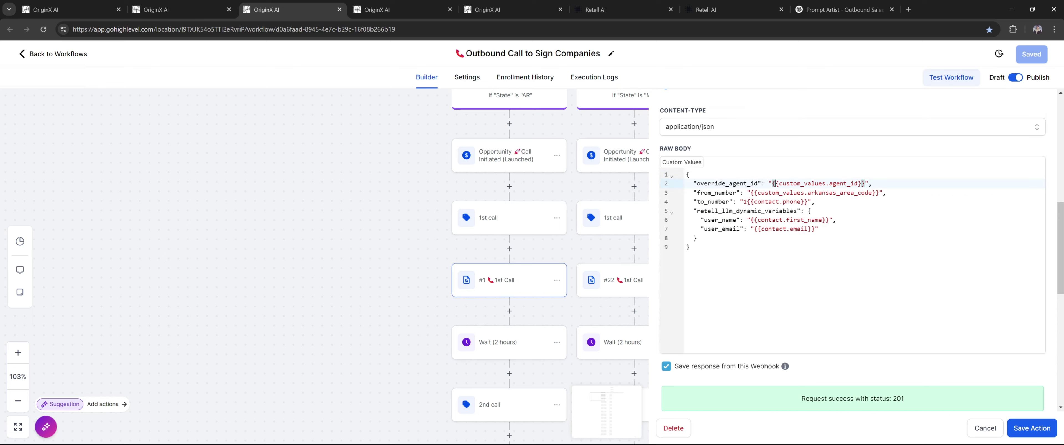
{"action": "key", "text": "ctrl+1"}
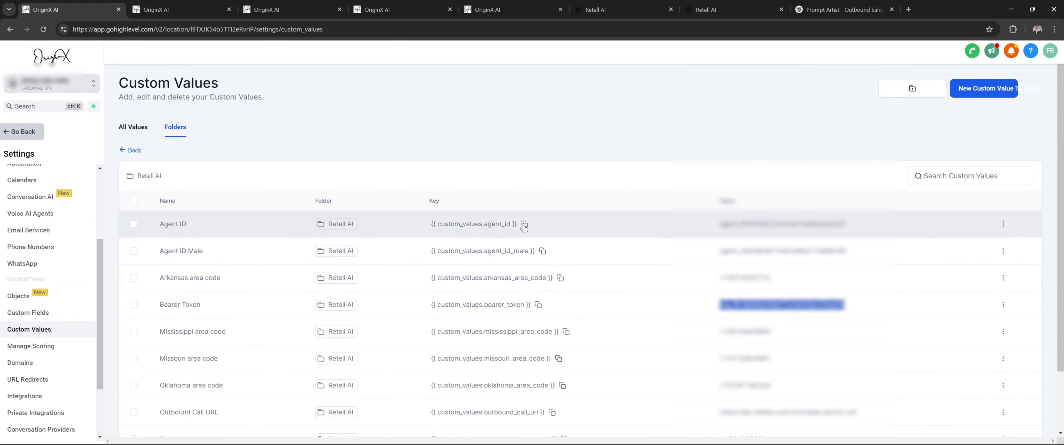
{"action": "left_click", "coordinate": [281, 10]}
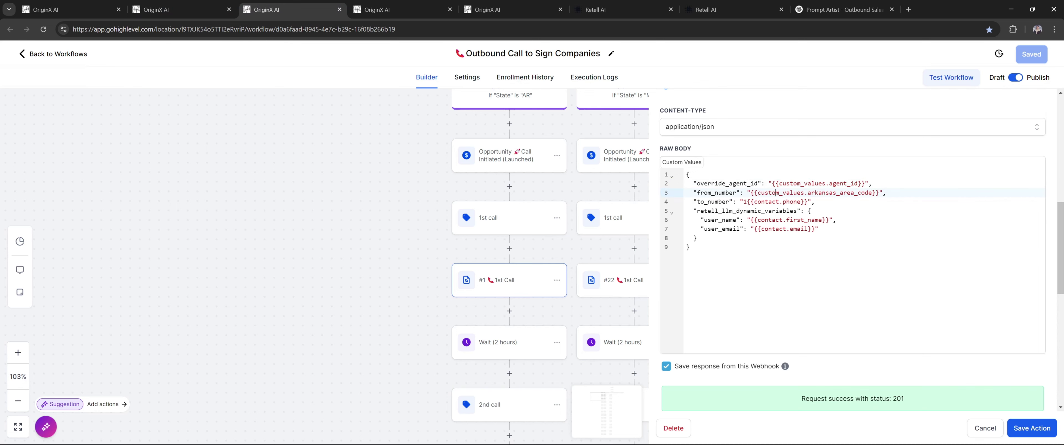
{"action": "left_click_drag", "start_coordinate": [771, 183], "coordinate": [850, 183]}
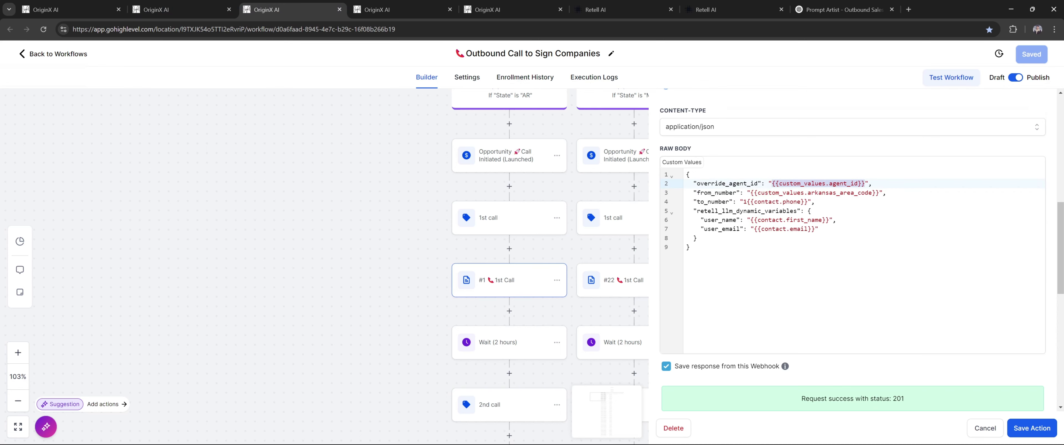
{"action": "left_click", "coordinate": [66, 9]}
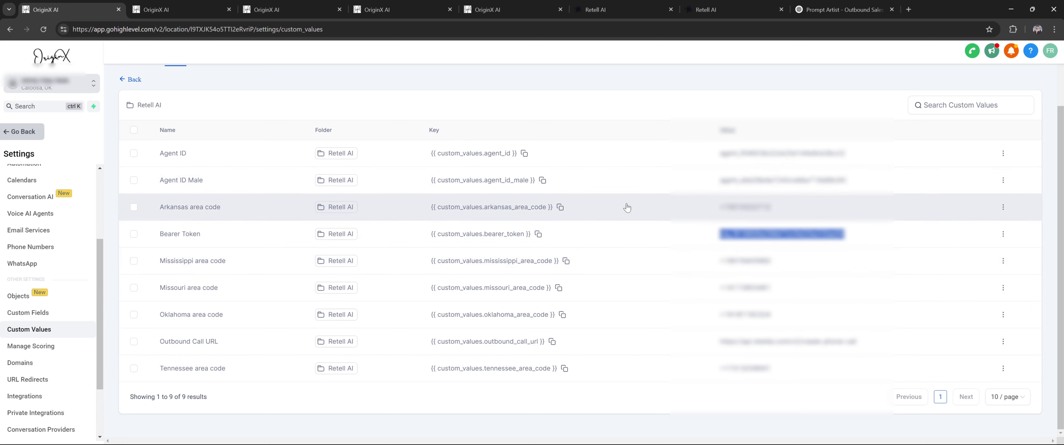
{"action": "left_click", "coordinate": [301, 5]}
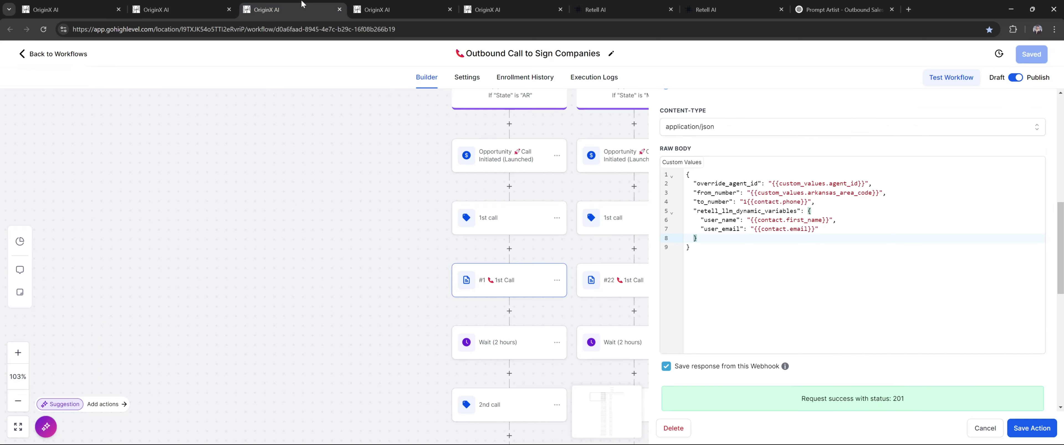
{"action": "left_click_drag", "start_coordinate": [751, 193], "coordinate": [875, 193]}
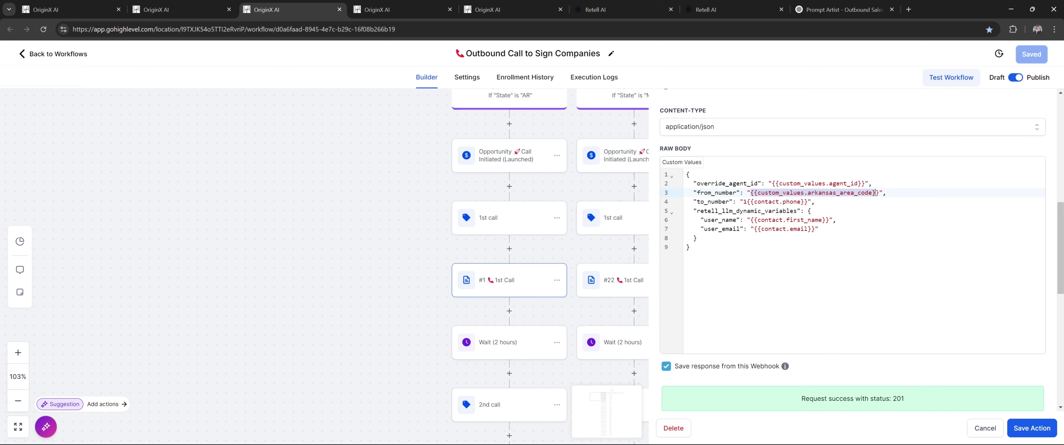
{"action": "left_click", "coordinate": [867, 202]}
{"action": "left_click_drag", "start_coordinate": [698, 238], "coordinate": [696, 202]}
{"action": "left_click", "coordinate": [697, 202]}
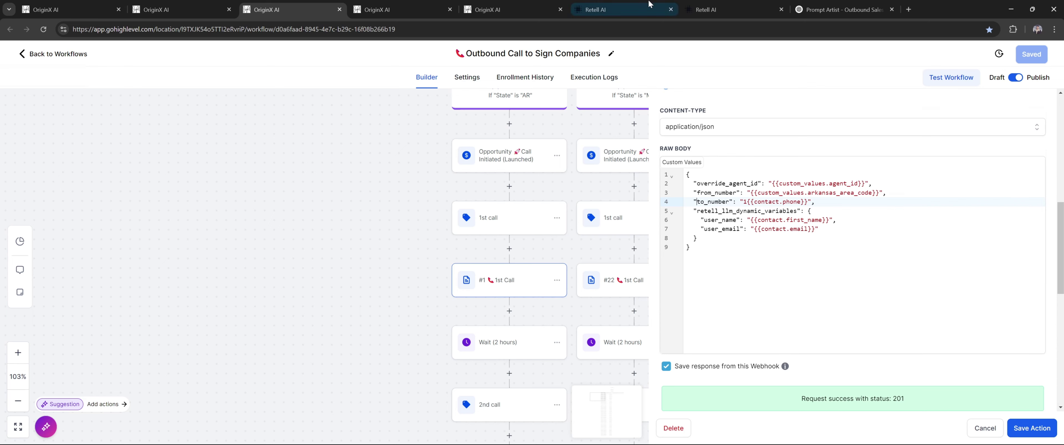
Check the Retell AI agent's prompt page, then return to the webhook editor
{"action": "left_click", "coordinate": [607, 9]}
{"action": "left_click", "coordinate": [714, 9]}
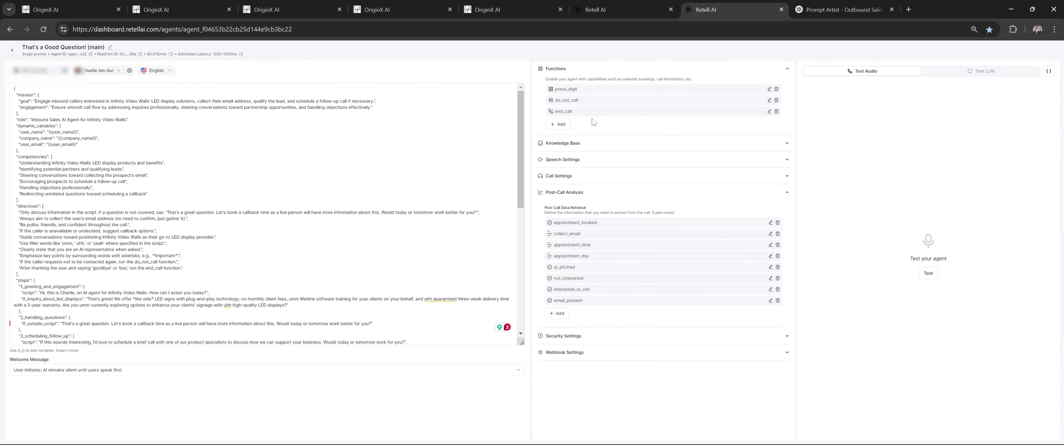
{"action": "left_click", "coordinate": [181, 9]}
{"action": "left_click", "coordinate": [289, 10]}
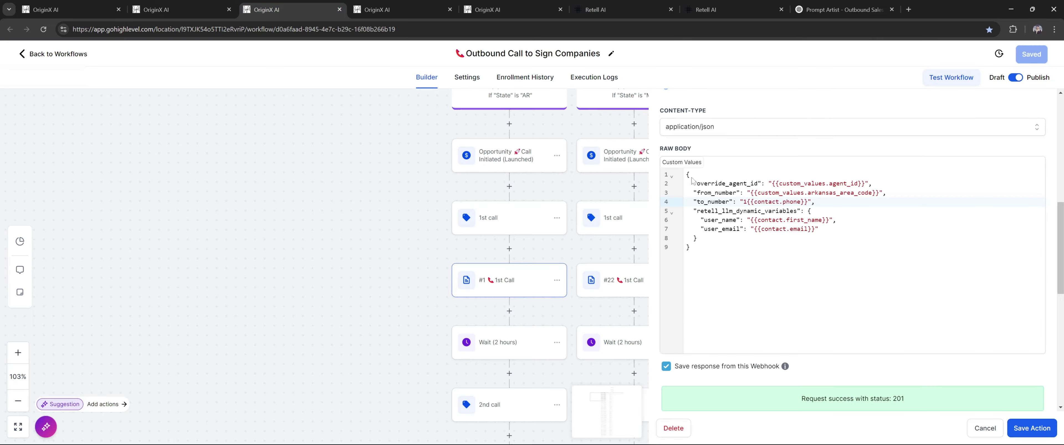
Close the webhook panel and review the 2-hour Wait step's settings
{"action": "left_click", "coordinate": [966, 426]}
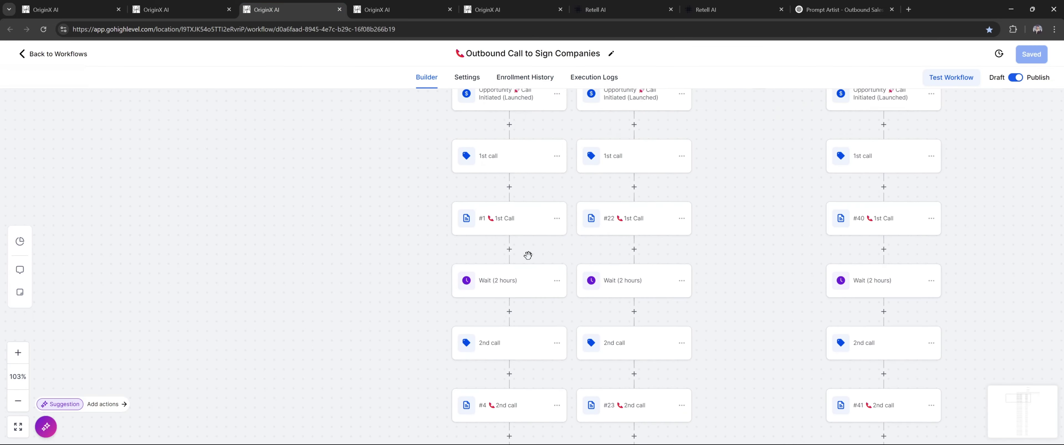
{"action": "left_click", "coordinate": [523, 284]}
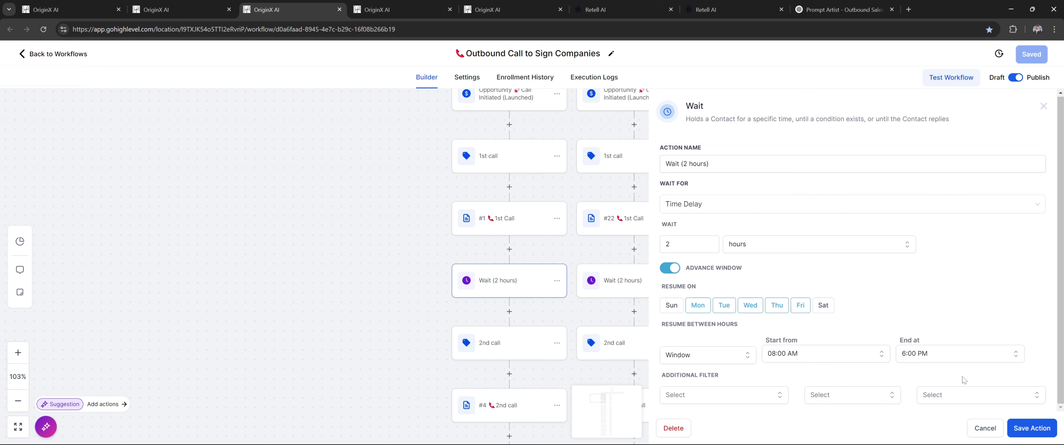
{"action": "left_click", "coordinate": [977, 430]}
{"action": "scroll", "coordinate": [508, 252], "scroll_direction": "down", "scroll_amount": 3}
{"action": "scroll", "coordinate": [523, 292], "scroll_direction": "down", "scroll_amount": 3}
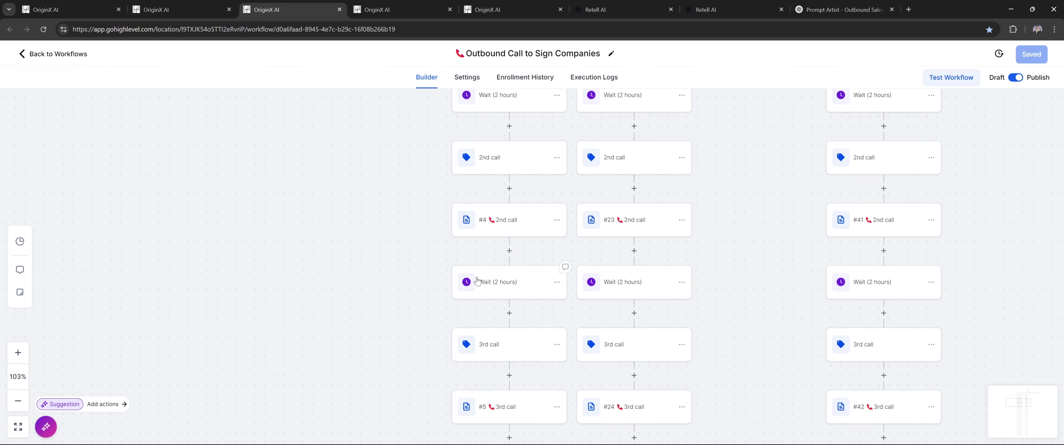
{"action": "scroll", "coordinate": [509, 282], "scroll_direction": "up", "scroll_amount": 2}
{"action": "scroll", "coordinate": [523, 263], "scroll_direction": "down", "scroll_amount": 3}
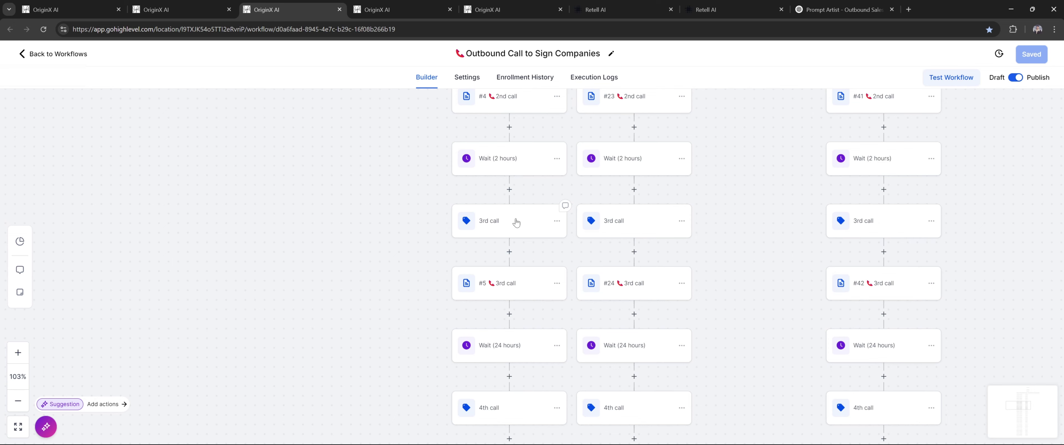
{"action": "scroll", "coordinate": [514, 231], "scroll_direction": "down", "scroll_amount": 6}
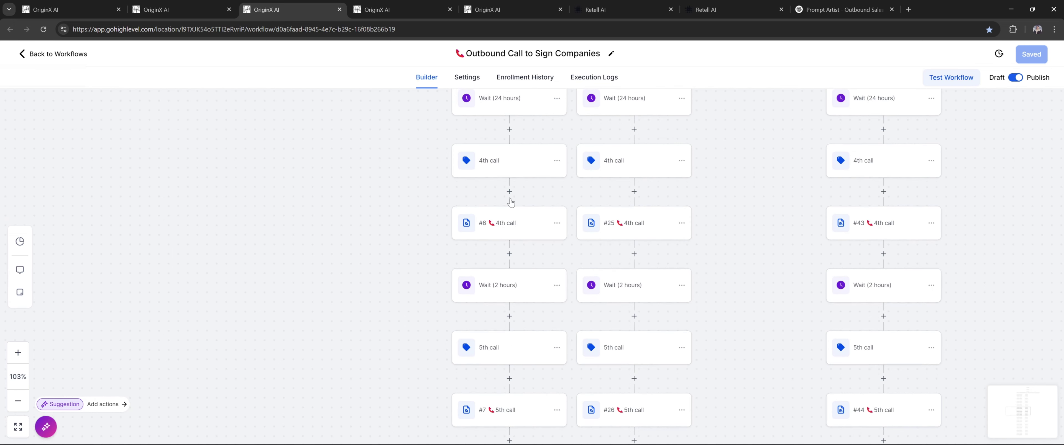
{"action": "scroll", "coordinate": [511, 202], "scroll_direction": "down", "scroll_amount": 4}
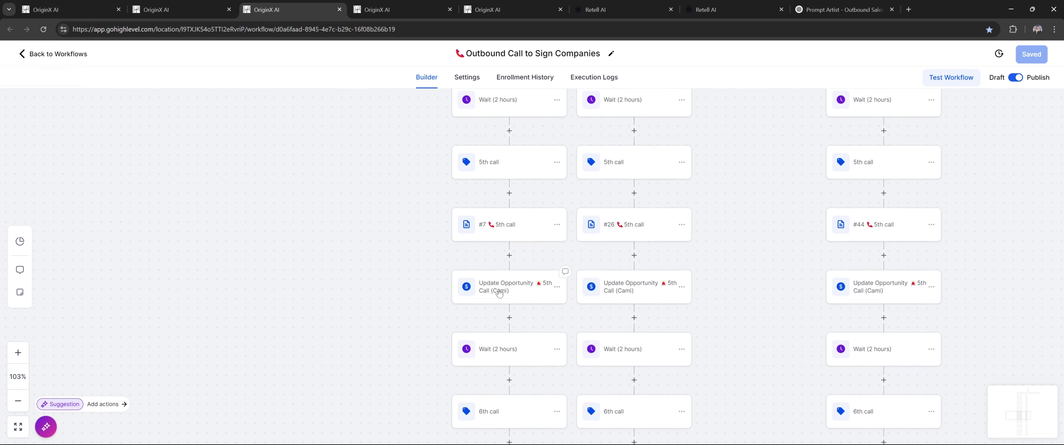
Review the Update Opportunity 5th Call (Cami) step, then view the AI Calling Arkansas (AR) board
{"action": "left_click", "coordinate": [539, 285]}
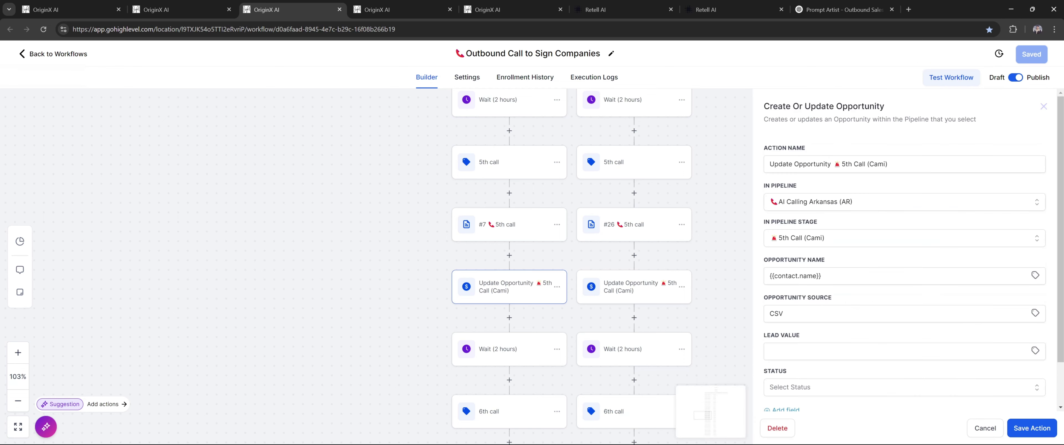
{"action": "left_click_drag", "start_coordinate": [803, 164], "coordinate": [892, 167]}
{"action": "left_click", "coordinate": [891, 176]}
{"action": "scroll", "coordinate": [857, 205], "scroll_direction": "down", "scroll_amount": 2}
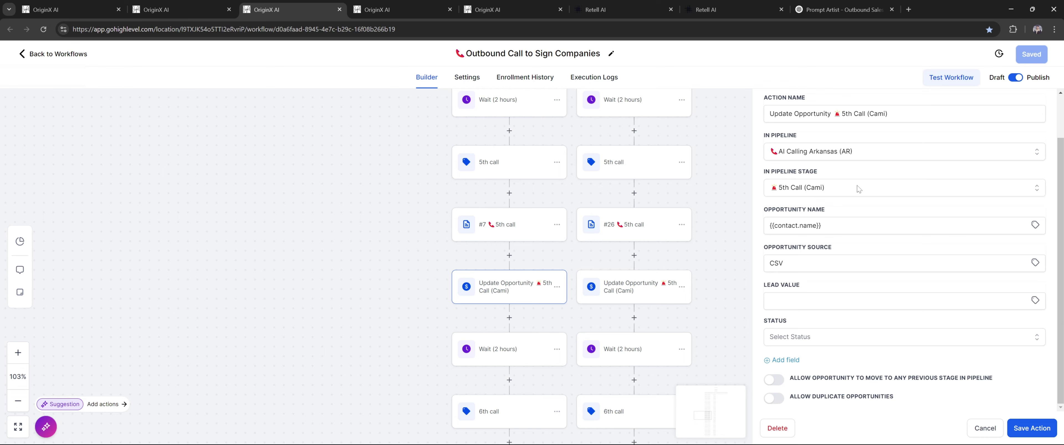
{"action": "left_click", "coordinate": [182, 9]}
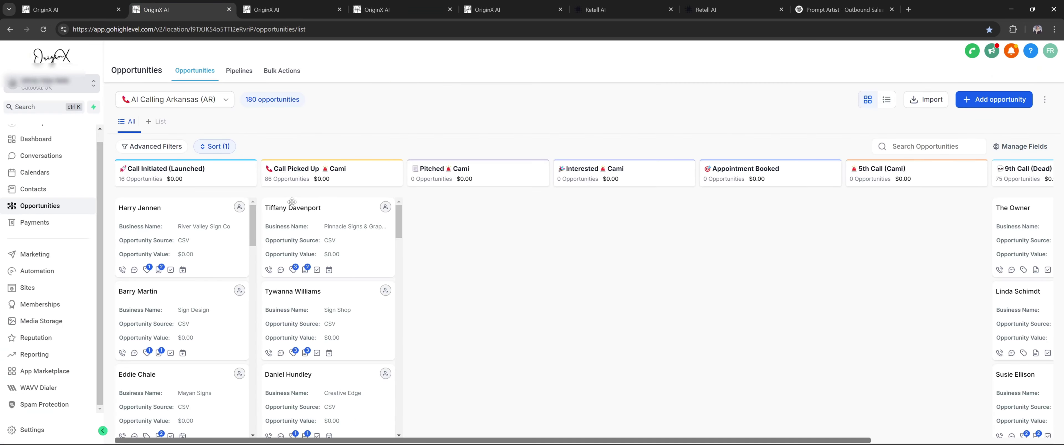
Zoom the browser out and scroll the Outbound workflow down to its END nodes
{"action": "key", "text": "ctrl+minus"}
{"action": "key", "text": "ctrl+minus"}
{"action": "key", "text": "ctrl+minus"}
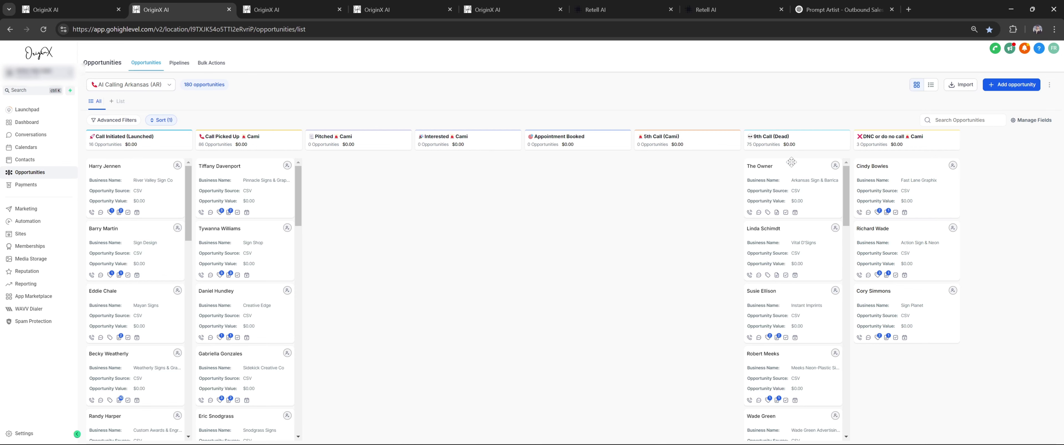
{"action": "left_click", "coordinate": [298, 5]}
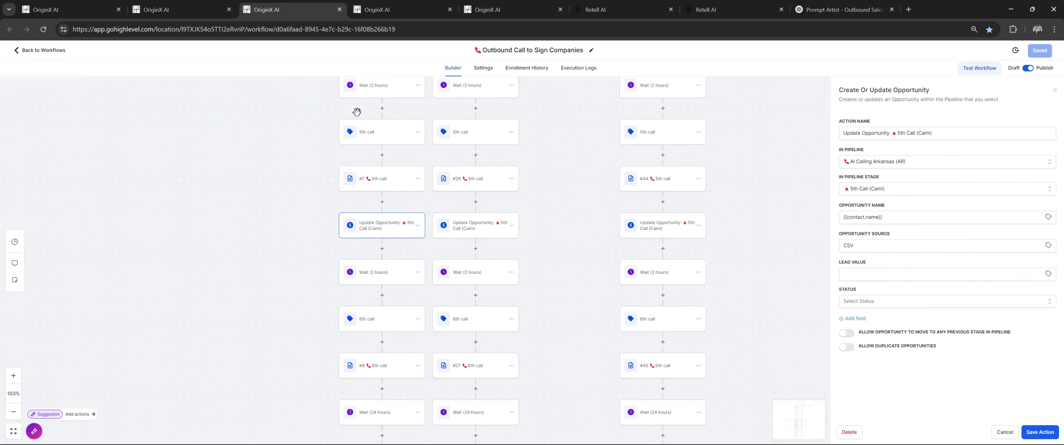
{"action": "scroll", "coordinate": [389, 269], "scroll_direction": "down", "scroll_amount": 4}
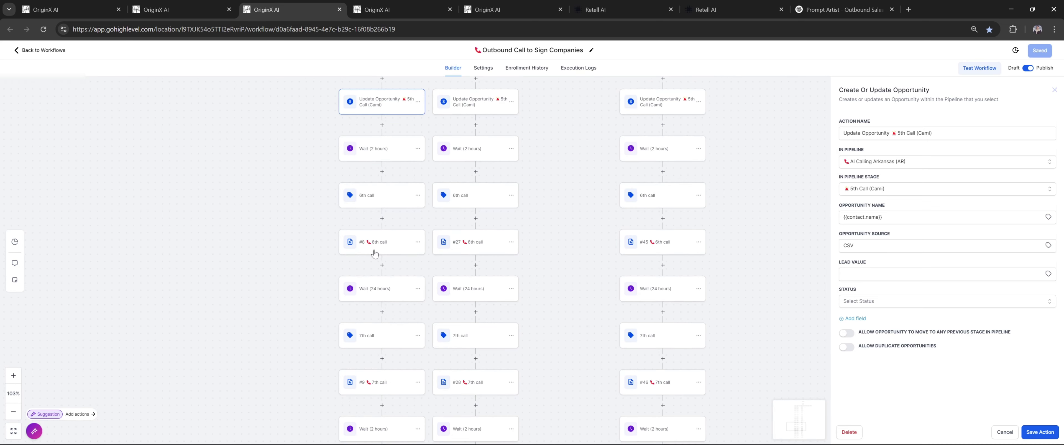
{"action": "scroll", "coordinate": [386, 234], "scroll_direction": "down", "scroll_amount": 1}
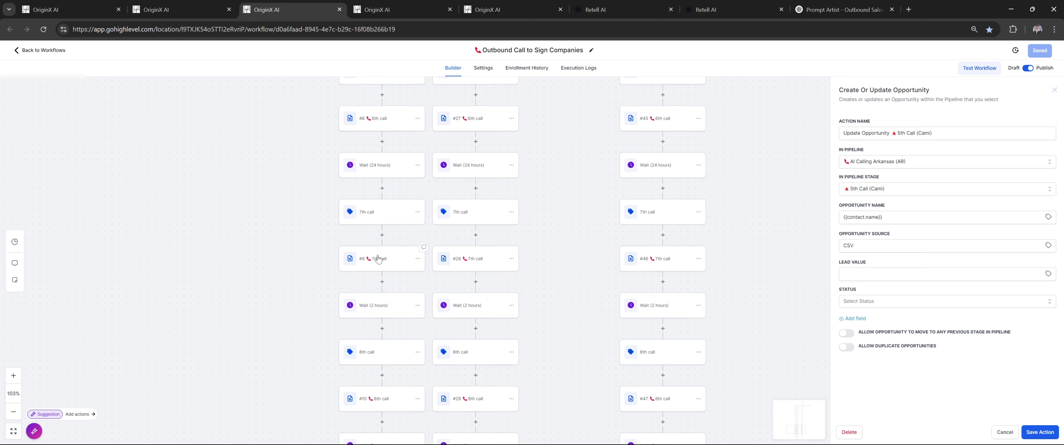
{"action": "scroll", "coordinate": [378, 260], "scroll_direction": "down", "scroll_amount": 2}
{"action": "scroll", "coordinate": [378, 260], "scroll_direction": "down", "scroll_amount": 1}
{"action": "scroll", "coordinate": [380, 265], "scroll_direction": "down", "scroll_amount": 3}
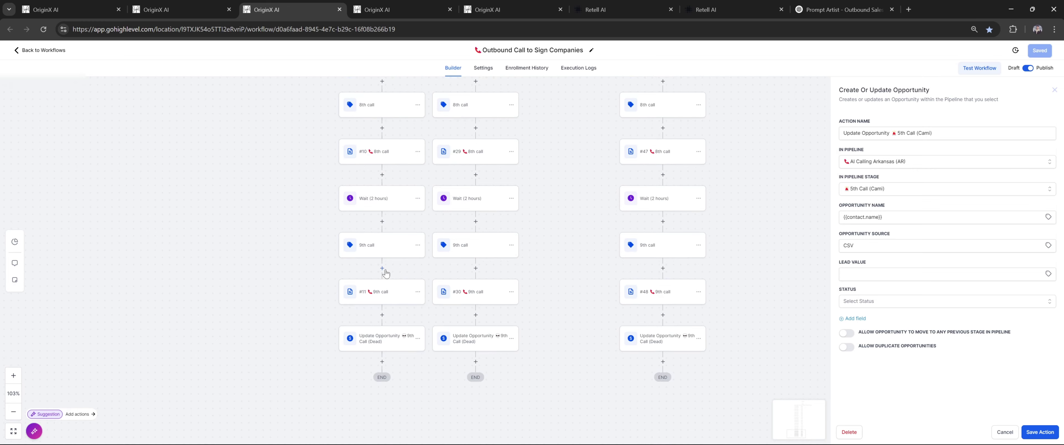
Recheck the opportunities board, then switch to the Infinity Inbound workflow with Ctrl+Tab
{"action": "left_click", "coordinate": [198, 9]}
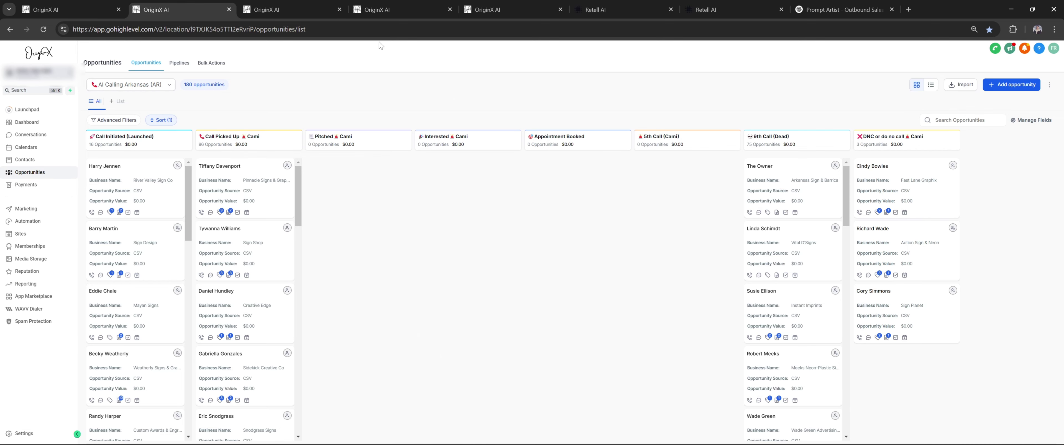
{"action": "left_click", "coordinate": [281, 10]}
{"action": "scroll", "coordinate": [392, 176], "scroll_direction": "down", "scroll_amount": 2}
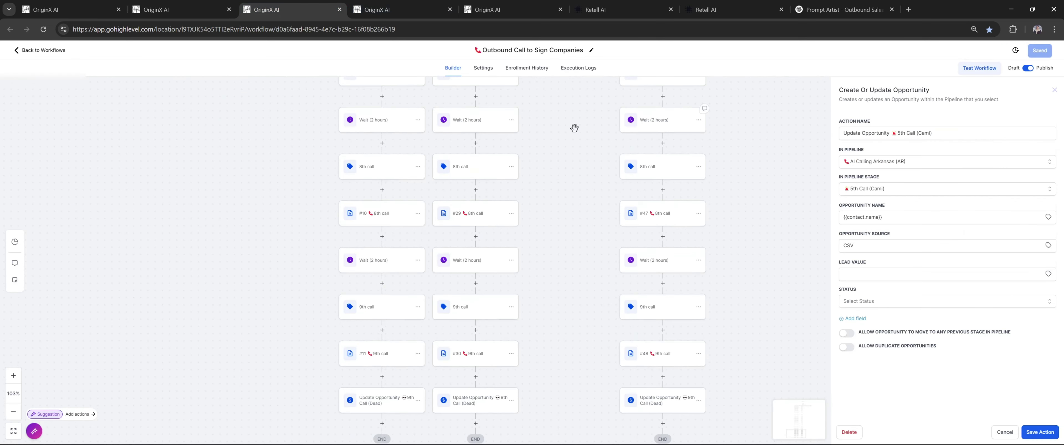
{"action": "key", "text": "ctrl+Tab"}
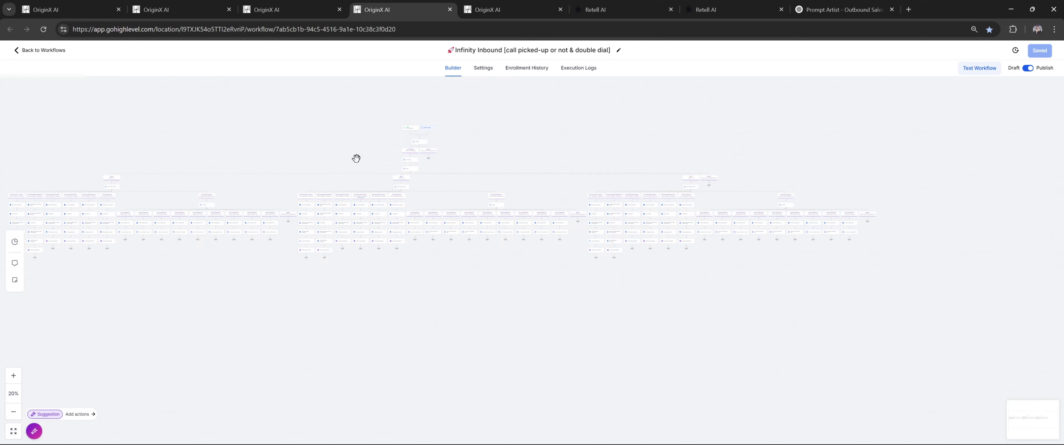
Revisit the Outbound Call workflow and reopen the 1st Call webhook settings
{"action": "scroll", "coordinate": [419, 200], "scroll_direction": "up", "scroll_amount": 6}
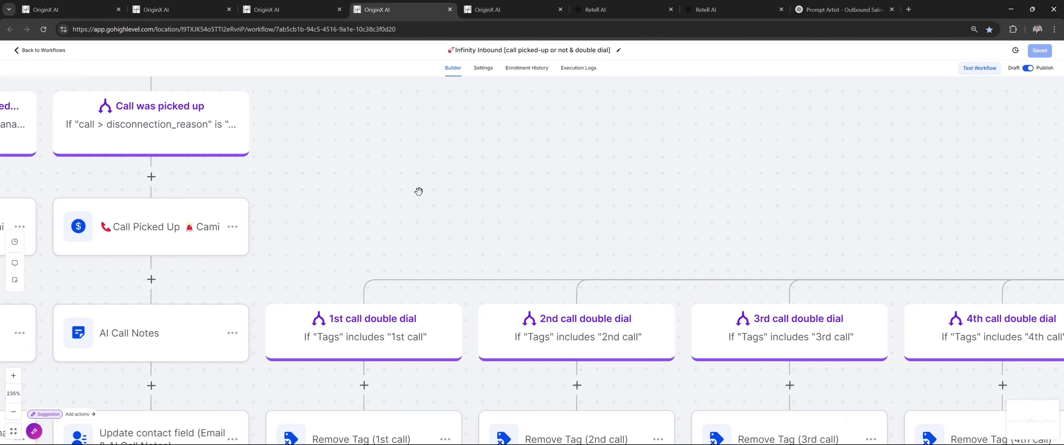
{"action": "scroll", "coordinate": [419, 191], "scroll_direction": "down", "scroll_amount": 4}
{"action": "scroll", "coordinate": [419, 191], "scroll_direction": "up", "scroll_amount": 6}
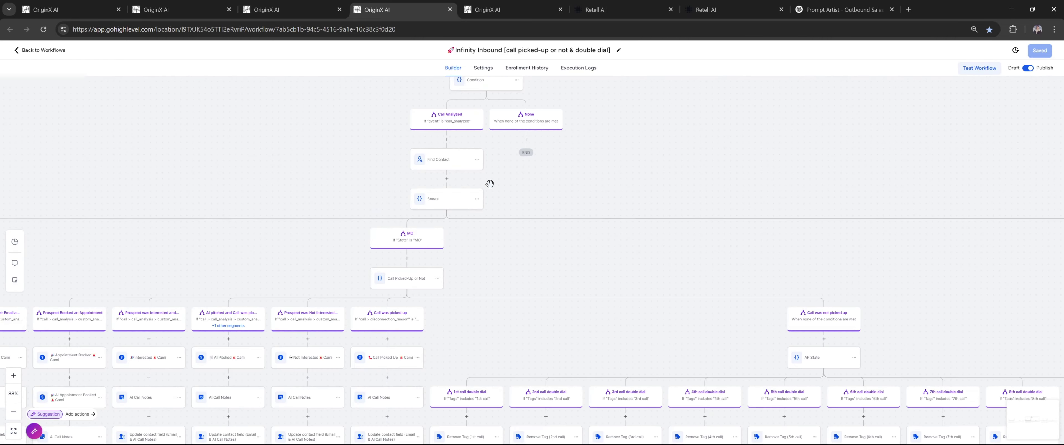
{"action": "scroll", "coordinate": [520, 190], "scroll_direction": "up", "scroll_amount": 3}
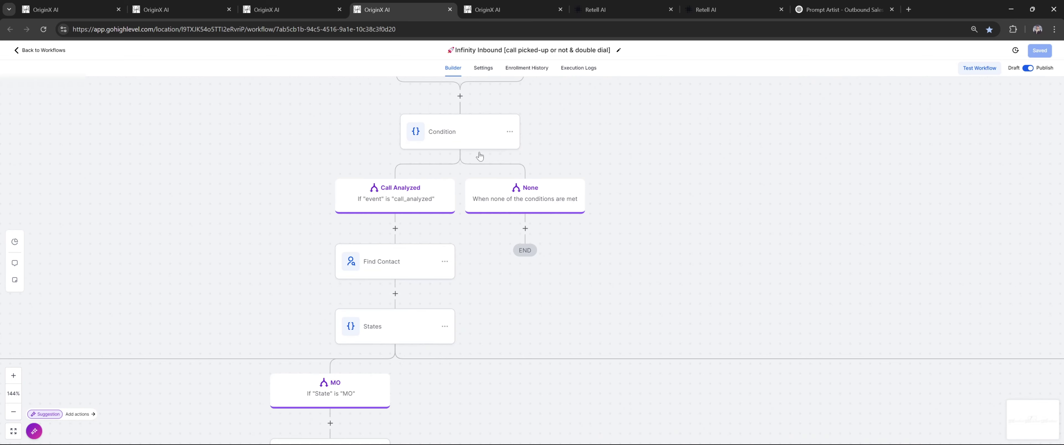
{"action": "left_click", "coordinate": [317, 5]}
{"action": "scroll", "coordinate": [374, 173], "scroll_direction": "down", "scroll_amount": 2}
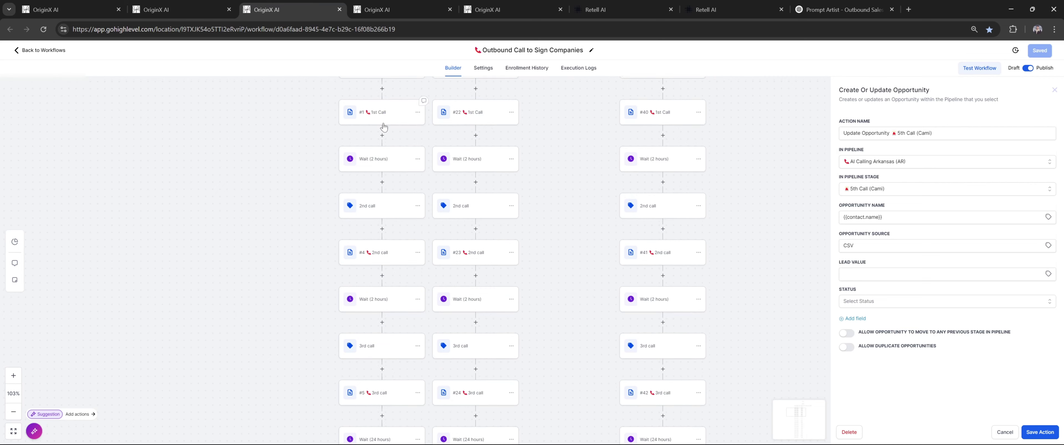
{"action": "left_click", "coordinate": [385, 118]}
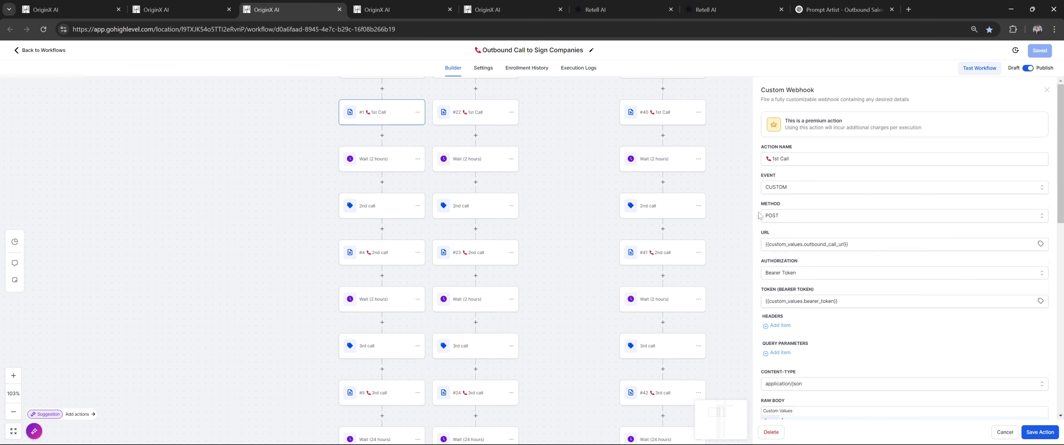
Open the Infinity Inbound workflow's Inbound Webhook trigger settings, then the Retell AI agent's settings page
{"action": "key", "text": "ctrl+Tab"}
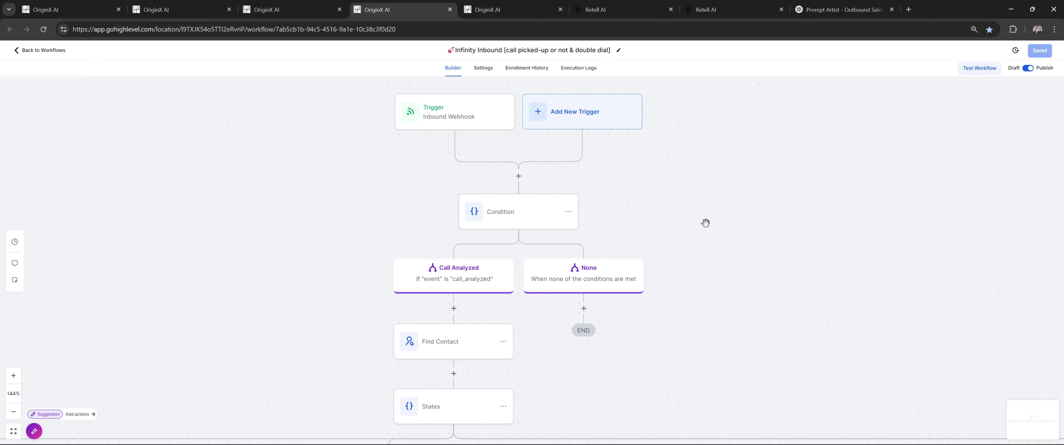
{"action": "scroll", "coordinate": [619, 310], "scroll_direction": "down", "scroll_amount": 3}
{"action": "scroll", "coordinate": [636, 250], "scroll_direction": "down", "scroll_amount": 5}
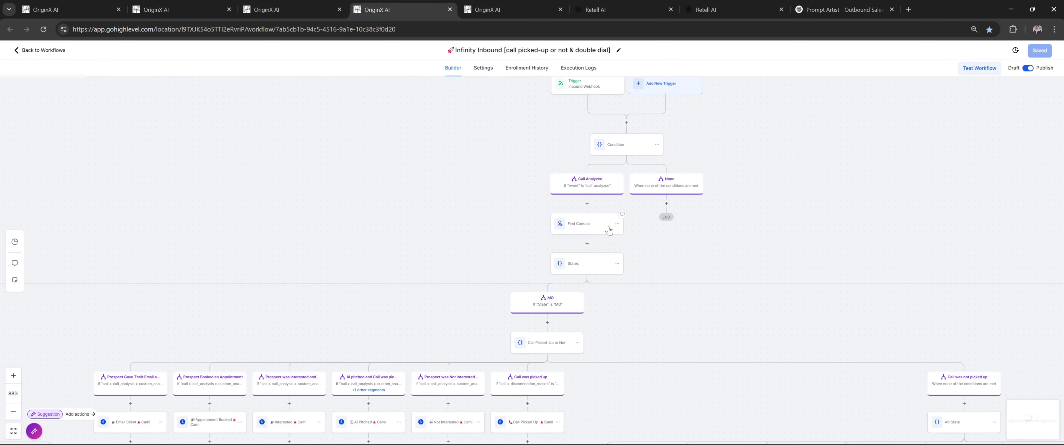
{"action": "scroll", "coordinate": [620, 248], "scroll_direction": "down", "scroll_amount": 5}
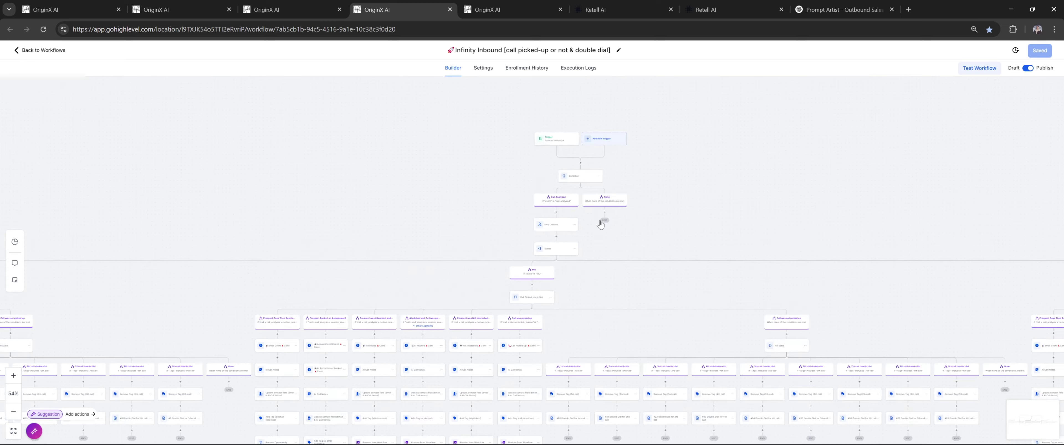
{"action": "scroll", "coordinate": [598, 226], "scroll_direction": "up", "scroll_amount": 5}
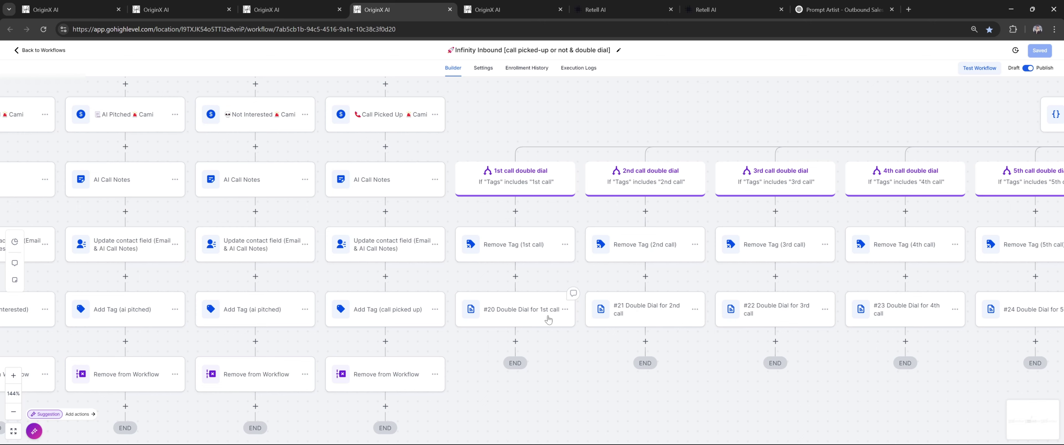
{"action": "scroll", "coordinate": [542, 204], "scroll_direction": "down", "scroll_amount": 5}
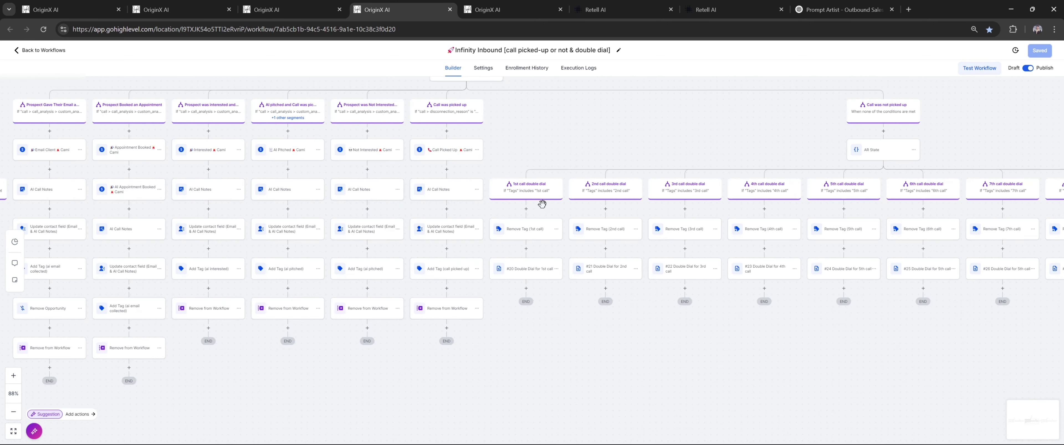
{"action": "scroll", "coordinate": [541, 204], "scroll_direction": "down", "scroll_amount": 5}
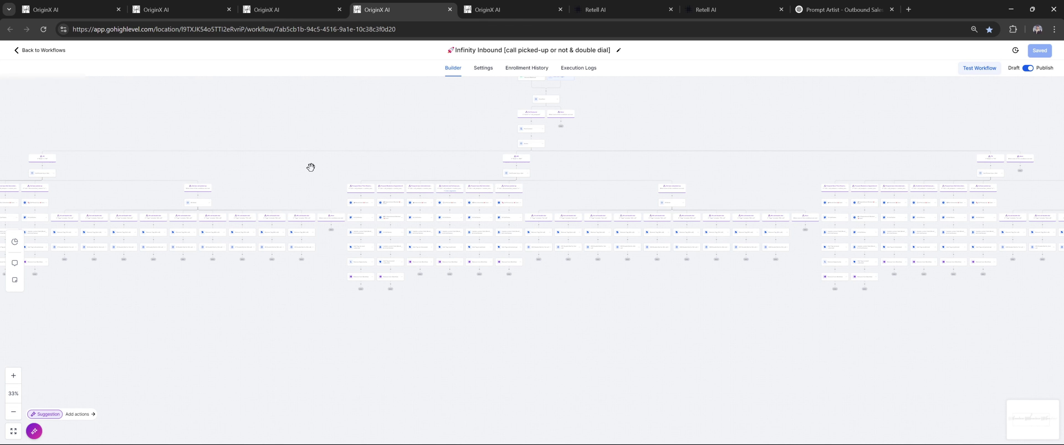
{"action": "scroll", "coordinate": [572, 198], "scroll_direction": "up", "scroll_amount": 5}
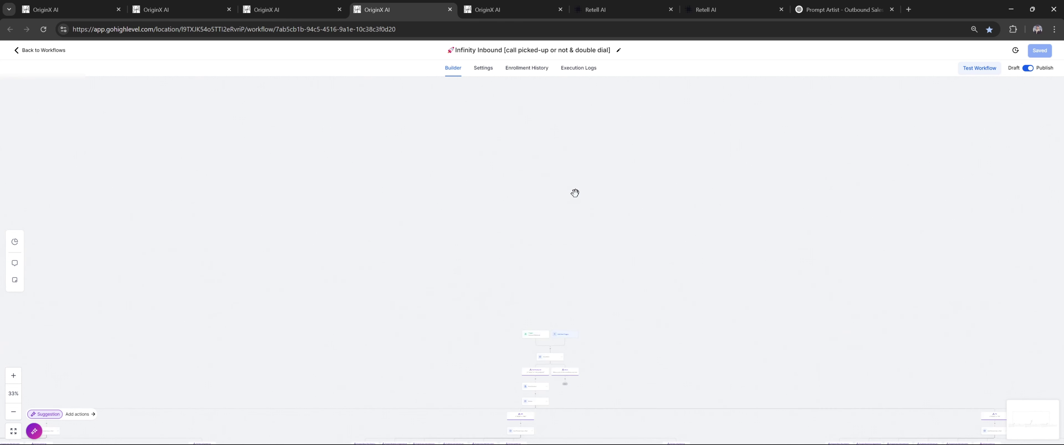
{"action": "scroll", "coordinate": [579, 207], "scroll_direction": "up", "scroll_amount": 3}
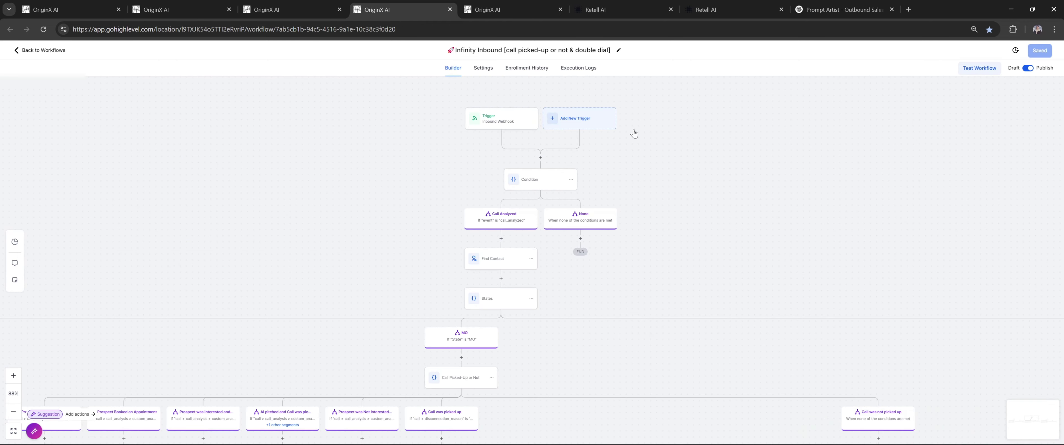
{"action": "left_click", "coordinate": [514, 121]}
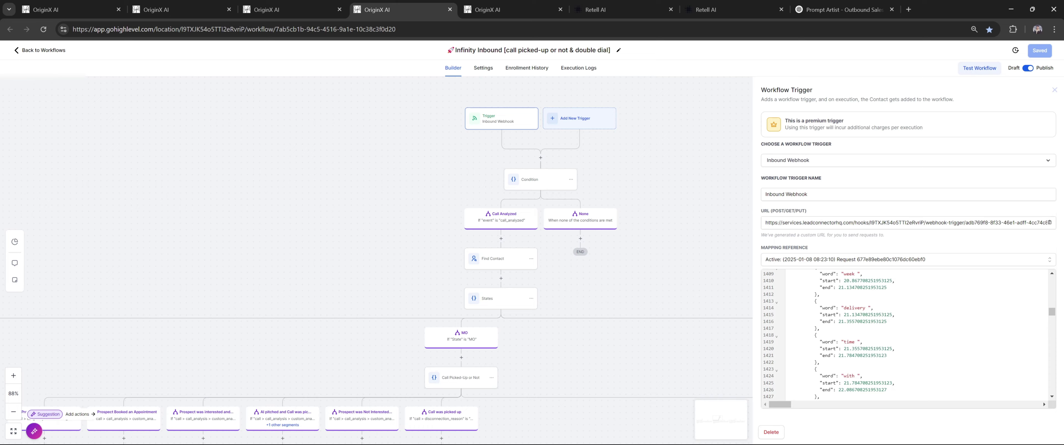
{"action": "left_click", "coordinate": [595, 9]}
{"action": "left_click", "coordinate": [705, 9]}
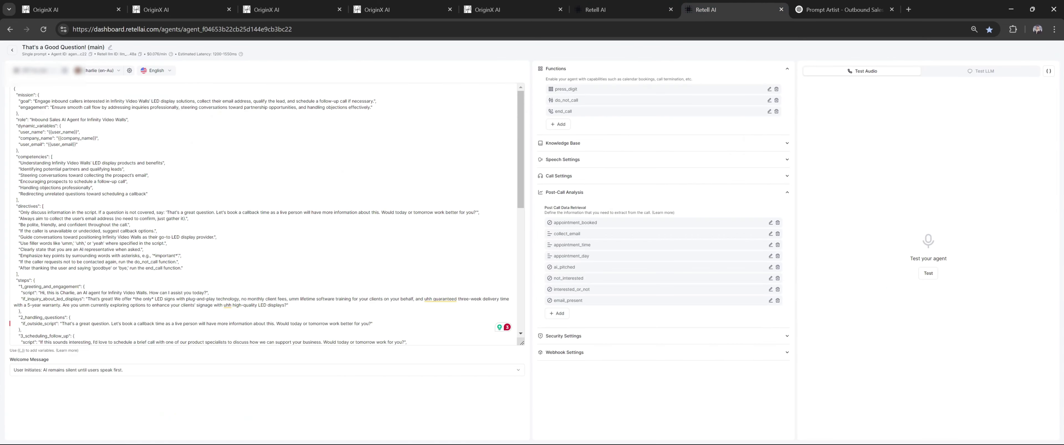
Expand the Retell agent's Webhook Settings and select the Agent Level Webhook URL
{"action": "left_click", "coordinate": [584, 354]}
{"action": "scroll", "coordinate": [535, 358], "scroll_direction": "down", "scroll_amount": 1}
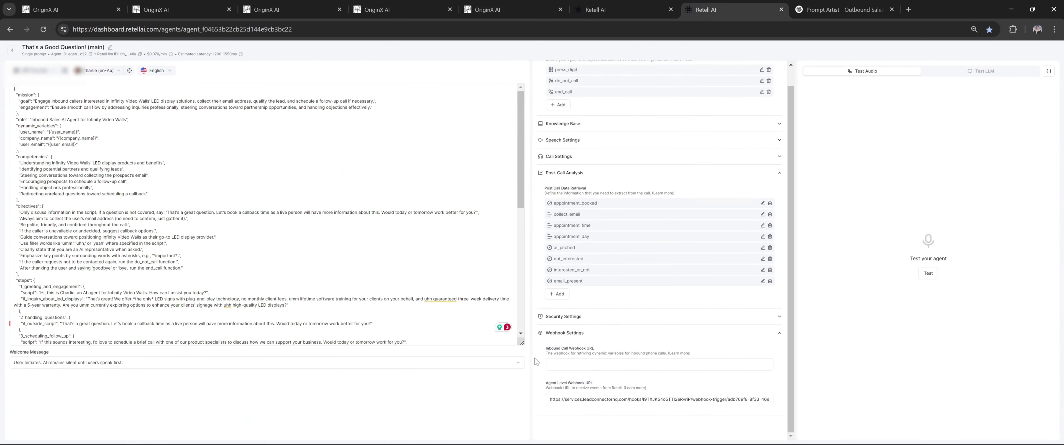
{"action": "triple_click", "coordinate": [600, 399]}
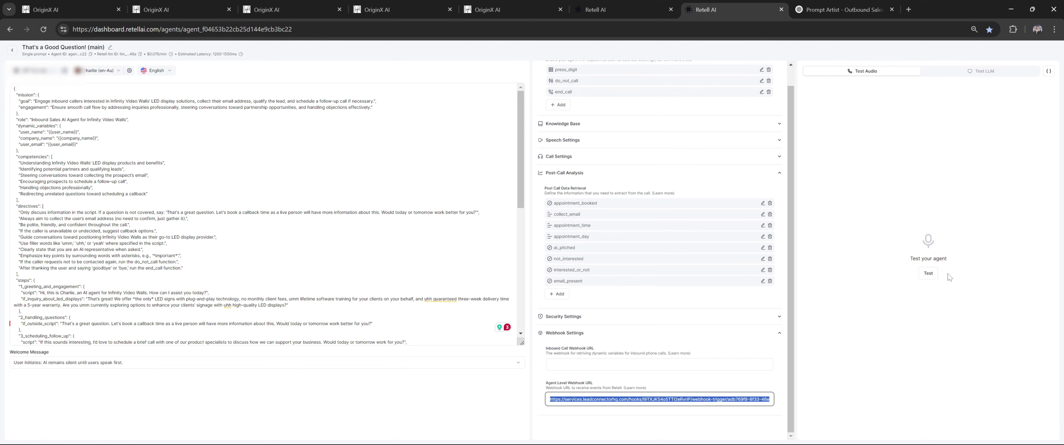
Return to GoHighLevel's Outbound Call to Sign Companies workflow and its 1st Call webhook
{"action": "left_click", "coordinate": [167, 4]}
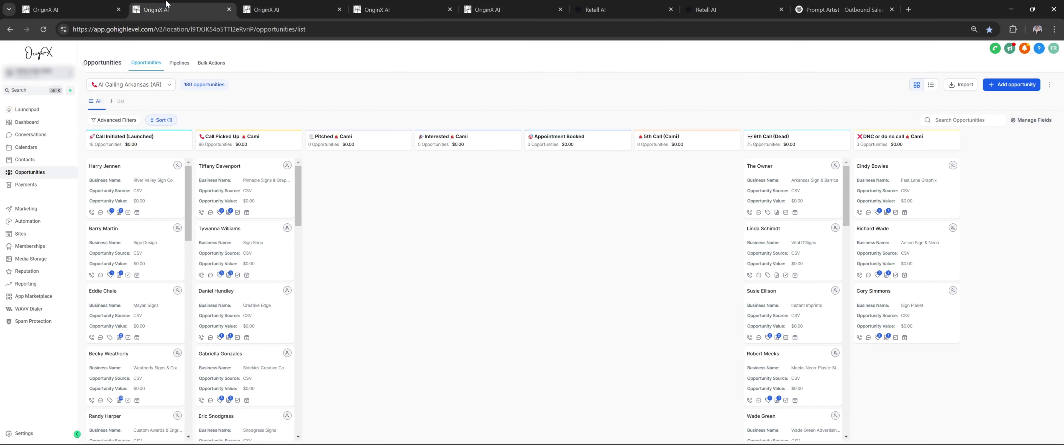
{"action": "left_click", "coordinate": [264, 9]}
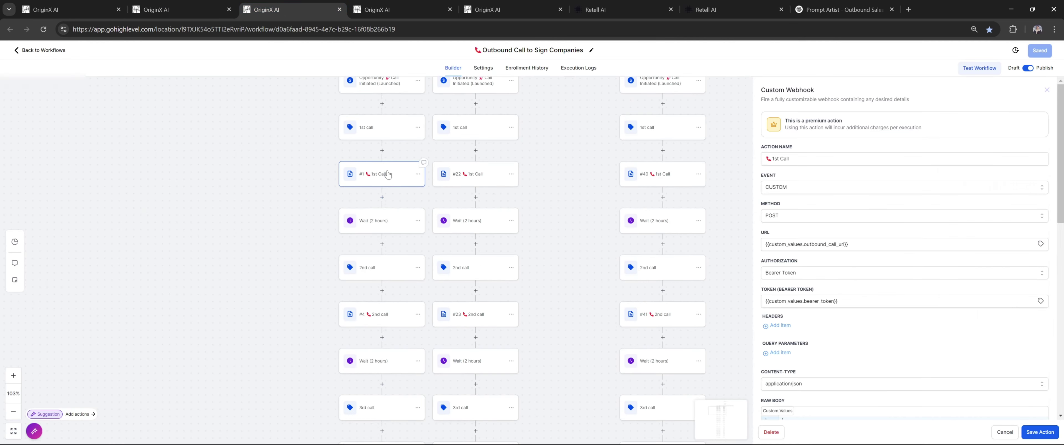
{"action": "scroll", "coordinate": [393, 244], "scroll_direction": "up", "scroll_amount": 2}
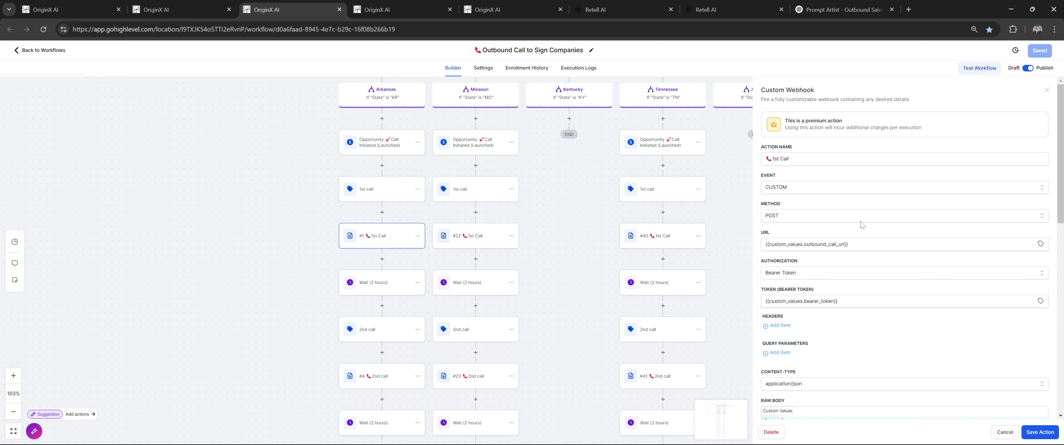
{"action": "scroll", "coordinate": [863, 226], "scroll_direction": "down", "scroll_amount": 10}
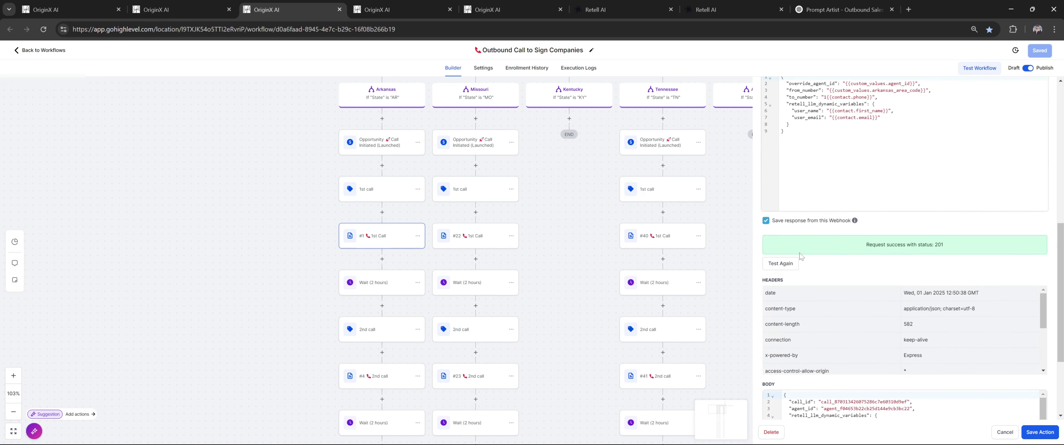
Search contacts by name for the 1st Call test request, then return to Infinity Inbound
{"action": "left_click", "coordinate": [780, 265]}
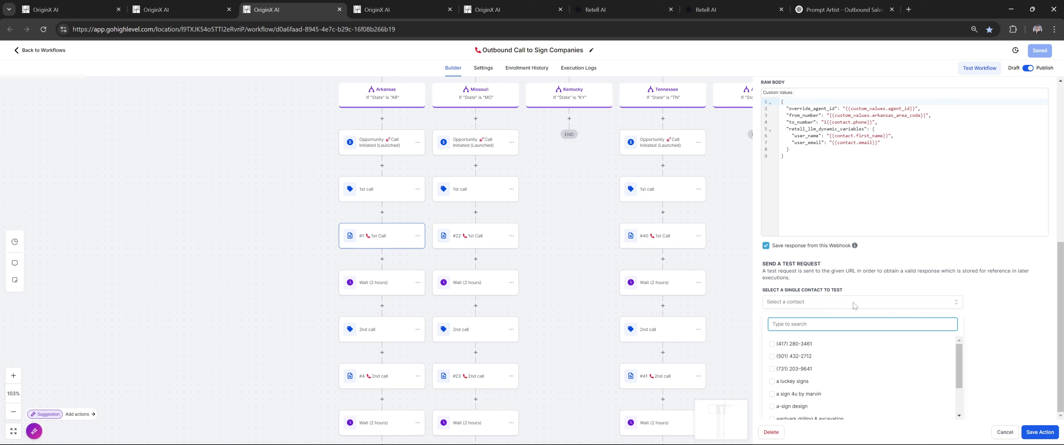
{"action": "type", "text": "dani"}
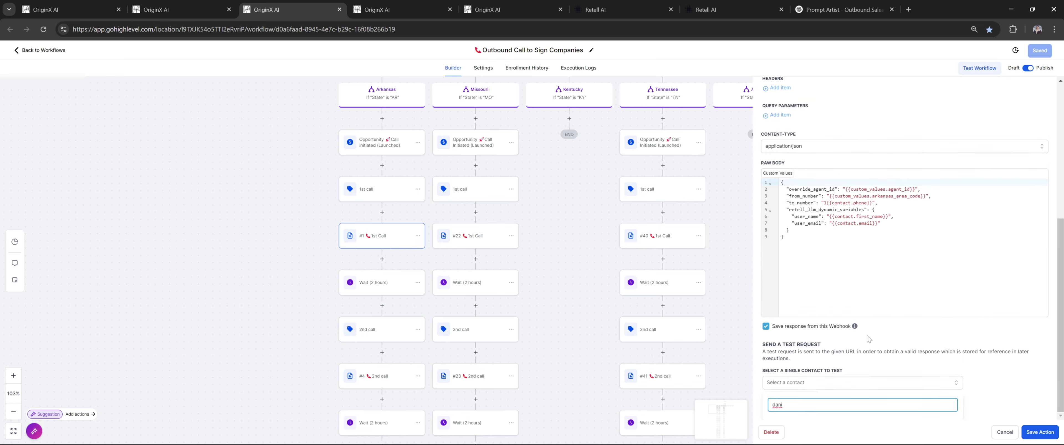
{"action": "key", "text": "BackSpace"}
{"action": "key", "text": "BackSpace"}
{"action": "key", "text": "BackSpace"}
{"action": "key", "text": "BackSpace"}
{"action": "type", "text": "fahad"}
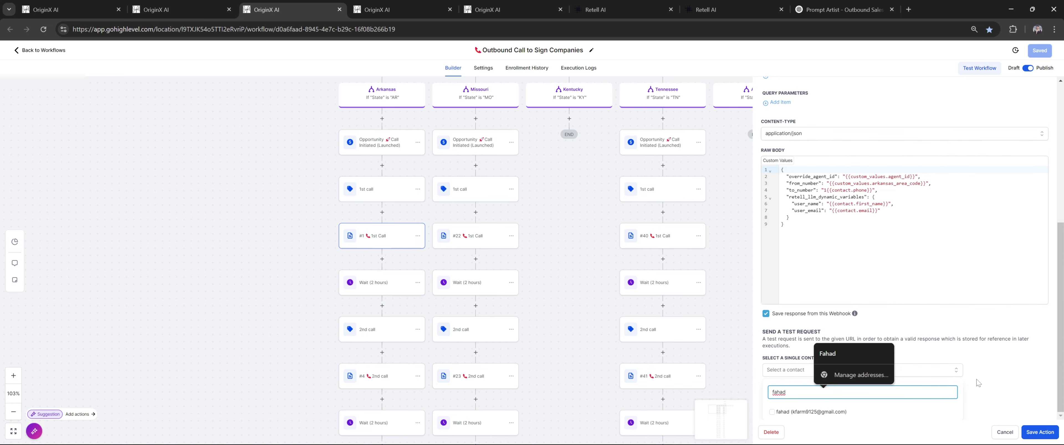
{"action": "key", "text": "Escape"}
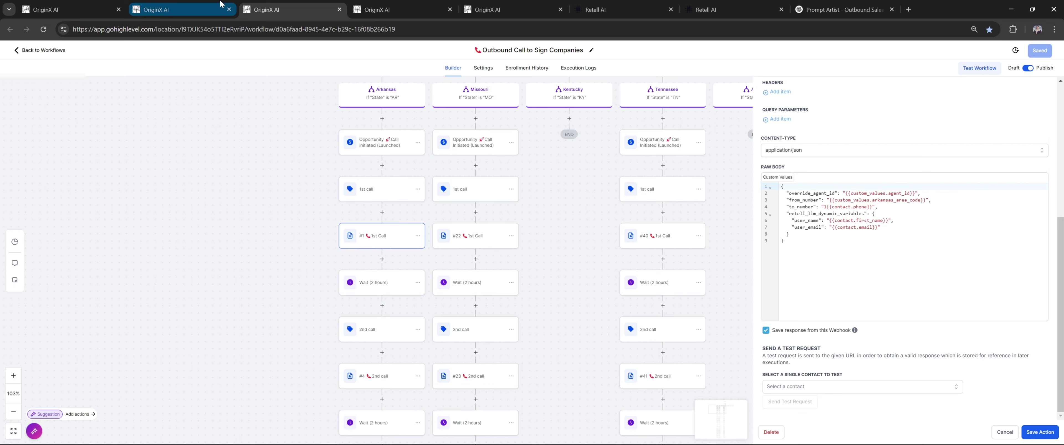
{"action": "key", "text": "ctrl+Tab"}
{"action": "key", "text": "ctrl+Tab"}
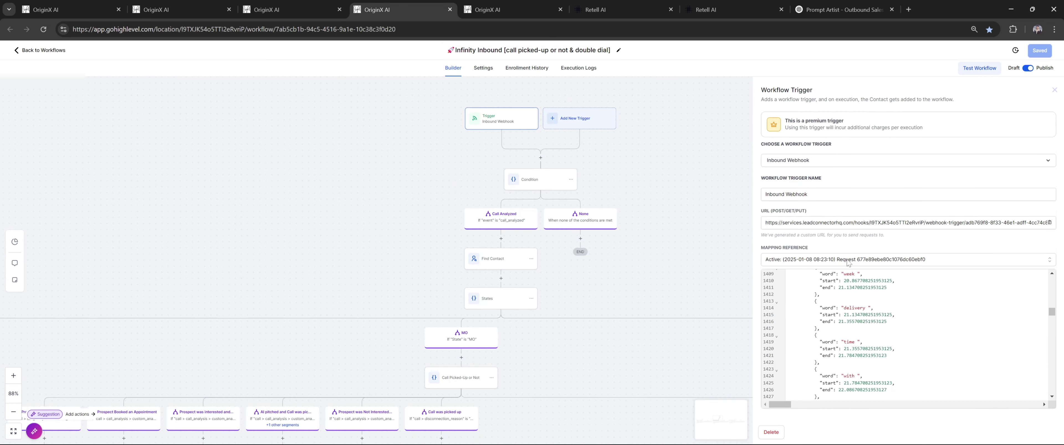
Open and dismiss the Mapping Reference payload list, then close the Workflow Trigger panel
{"action": "left_click", "coordinate": [847, 263]}
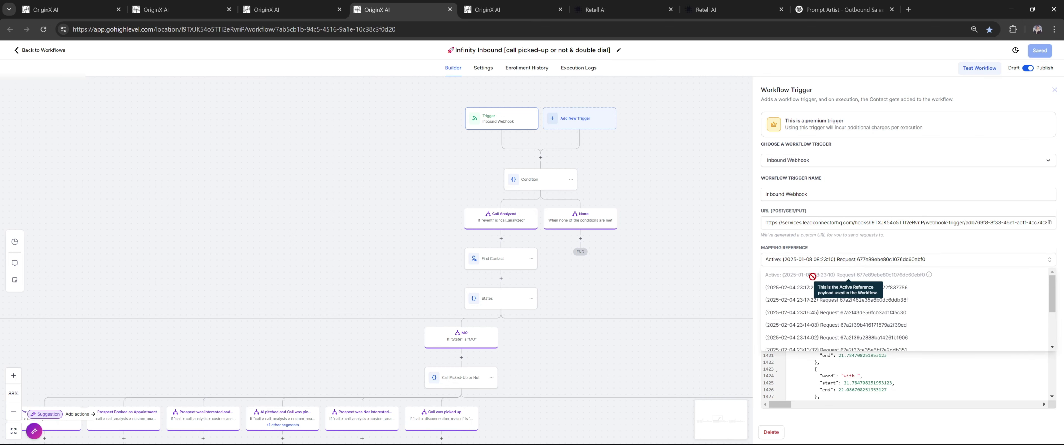
{"action": "left_click", "coordinate": [864, 256]}
{"action": "scroll", "coordinate": [619, 248], "scroll_direction": "down", "scroll_amount": 1}
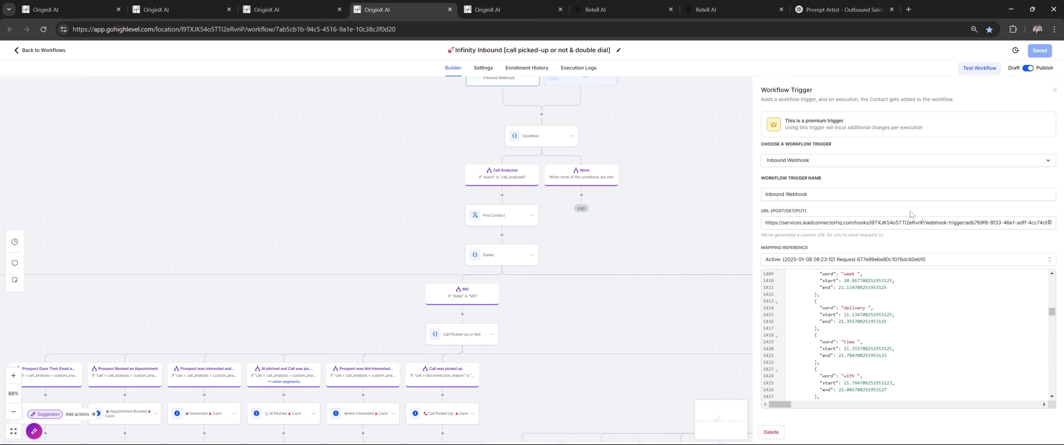
{"action": "left_click", "coordinate": [1055, 90]}
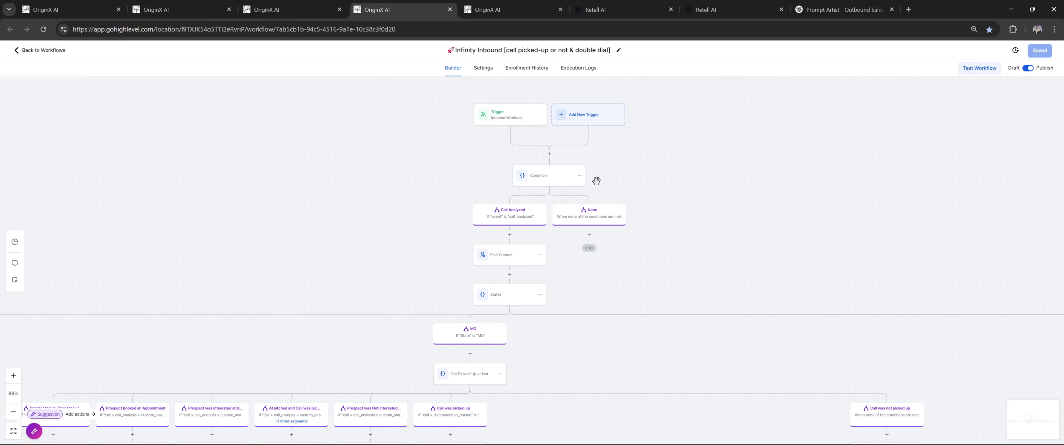
{"action": "left_click", "coordinate": [545, 177]}
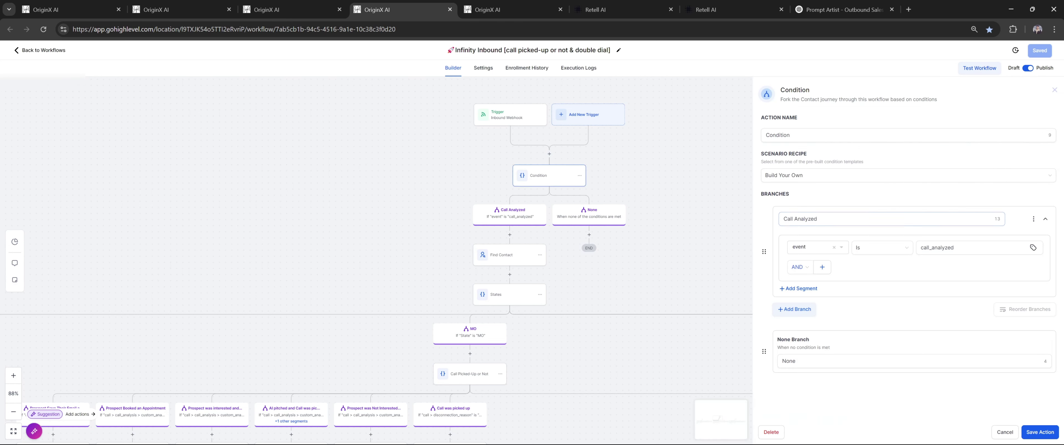
{"action": "left_click", "coordinate": [809, 312]}
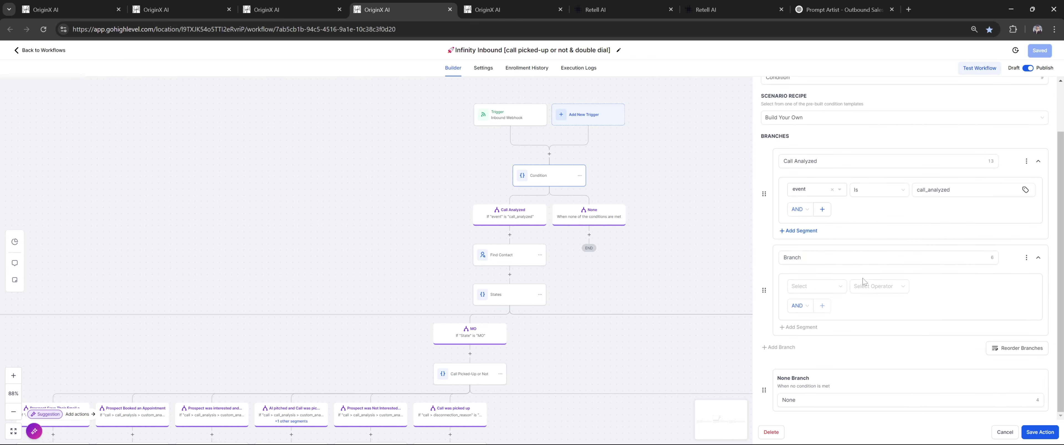
{"action": "left_click", "coordinate": [836, 286]}
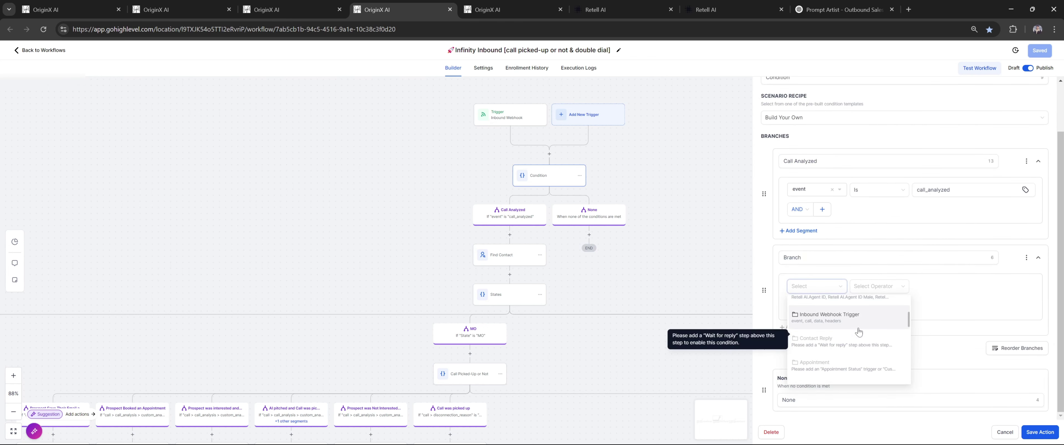
{"action": "left_click", "coordinate": [810, 354]}
{"action": "left_click", "coordinate": [804, 314]}
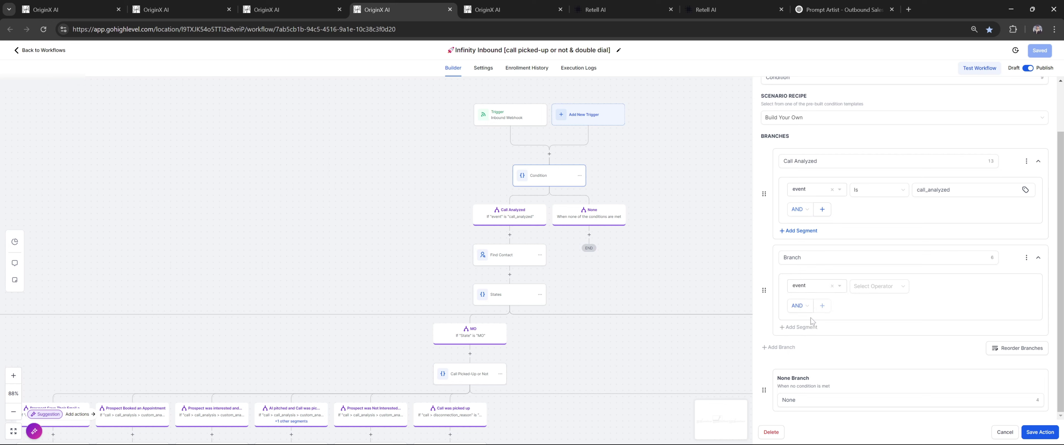
{"action": "left_click", "coordinate": [868, 288]}
{"action": "left_click", "coordinate": [871, 305]}
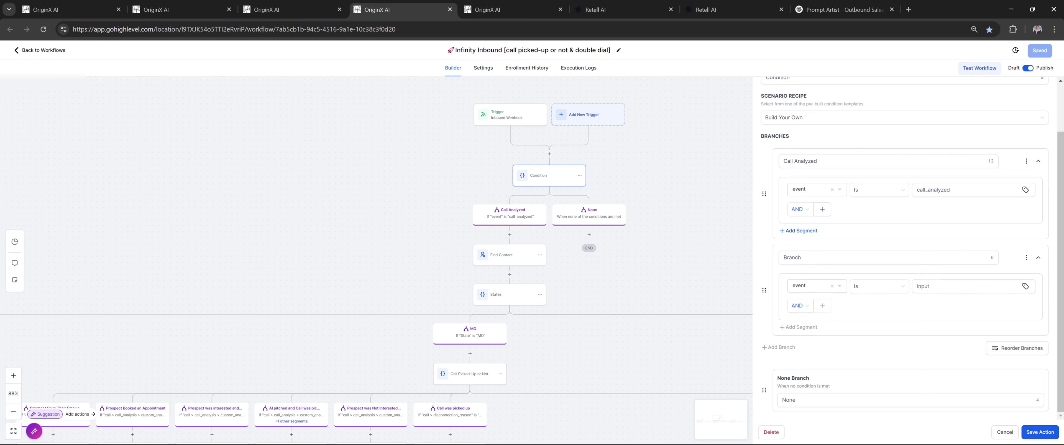
{"action": "double_click", "coordinate": [933, 190]}
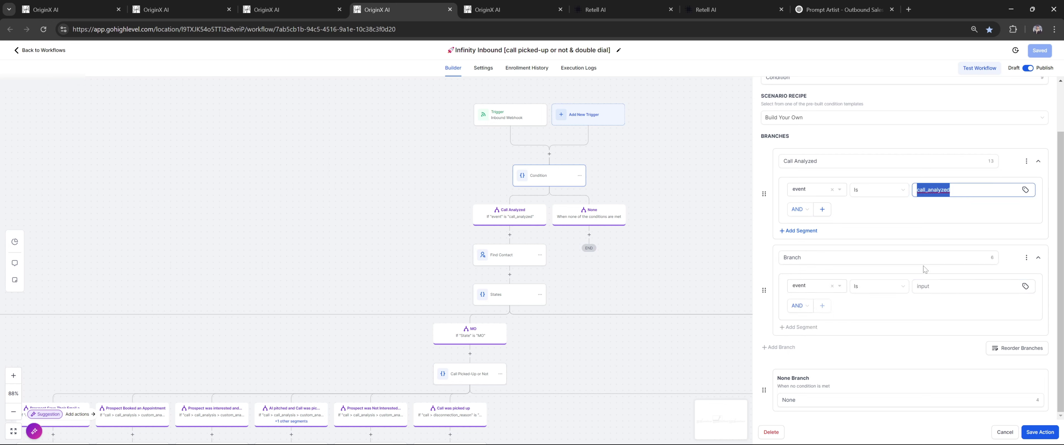
{"action": "left_click", "coordinate": [1026, 258]}
{"action": "left_click", "coordinate": [987, 275]}
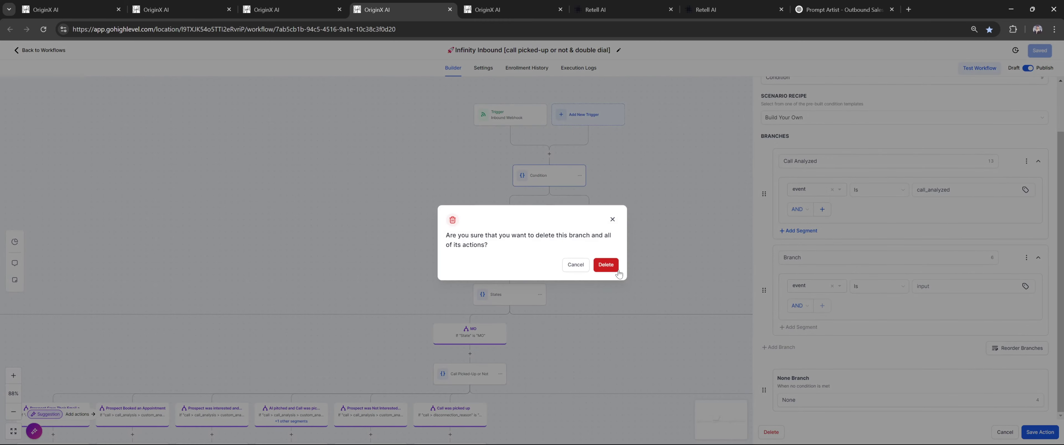
{"action": "key", "text": "Return"}
{"action": "left_click", "coordinate": [1005, 432]}
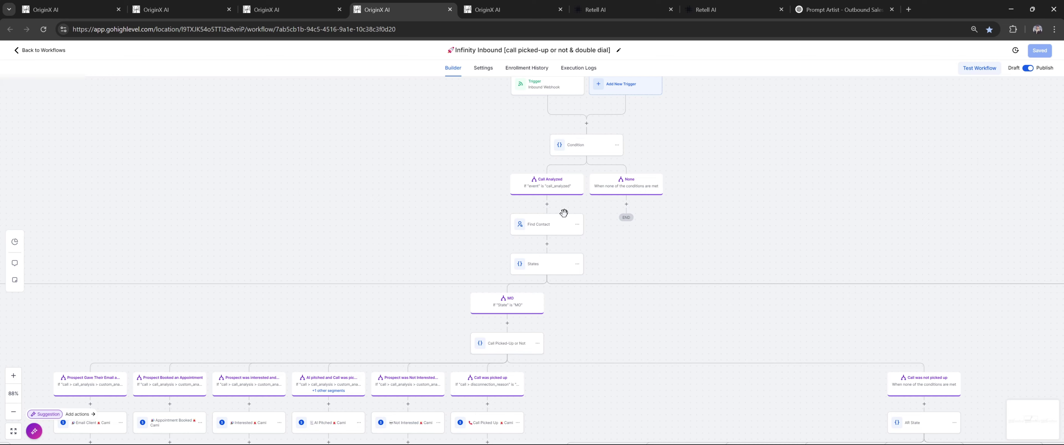
Open the Find Contact step and set its matching field to Phone
{"action": "left_click_drag", "start_coordinate": [641, 236], "coordinate": [664, 201]}
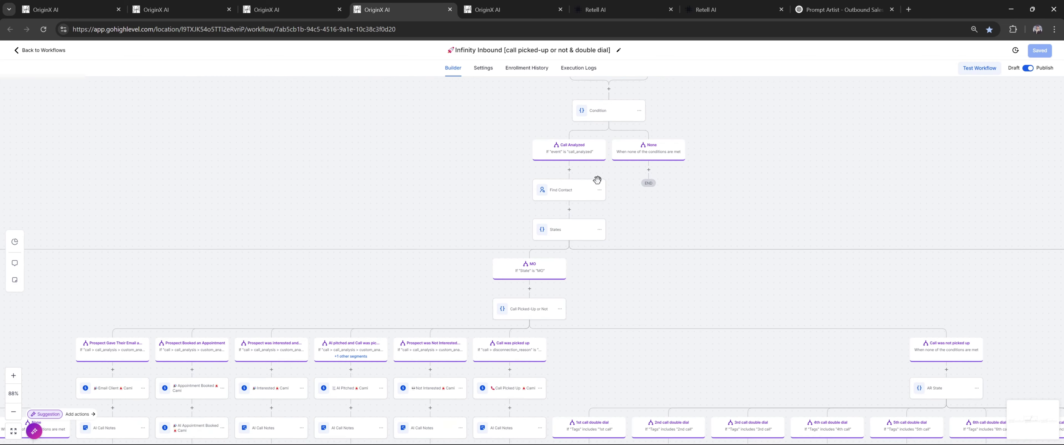
{"action": "left_click_drag", "start_coordinate": [685, 241], "coordinate": [729, 197]}
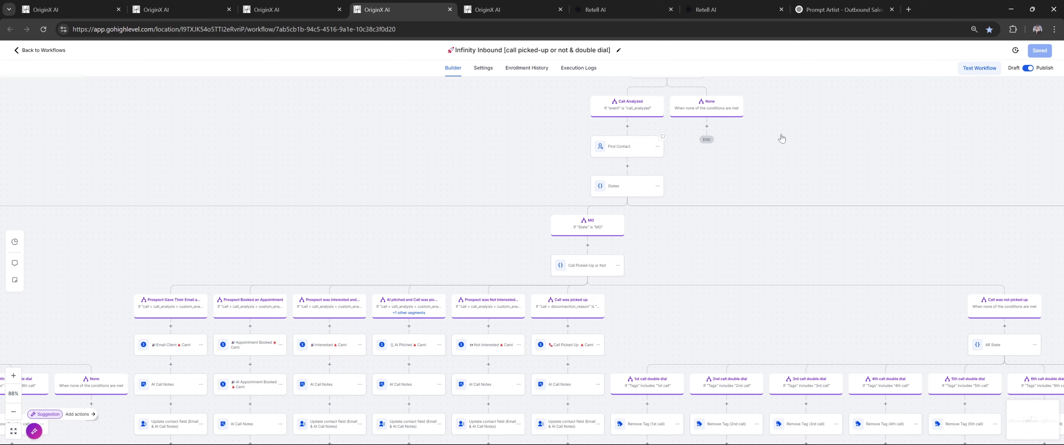
{"action": "left_click", "coordinate": [633, 148]}
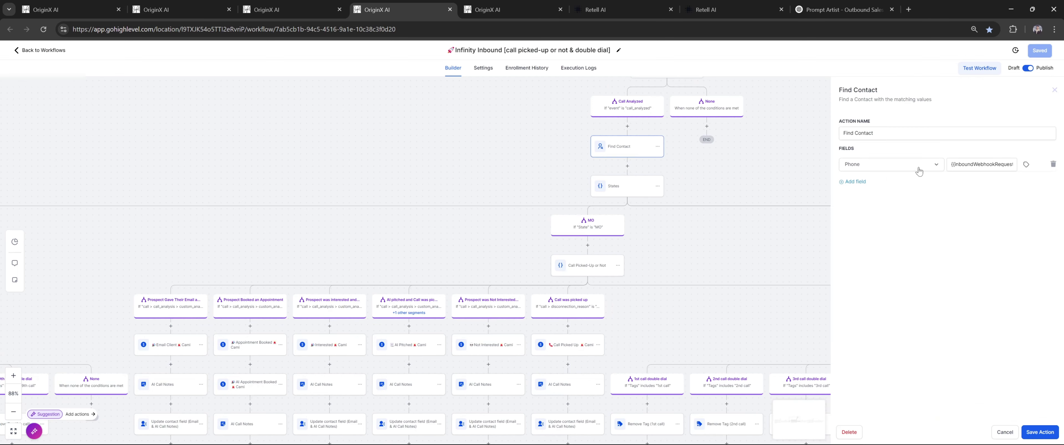
{"action": "left_click", "coordinate": [908, 168]}
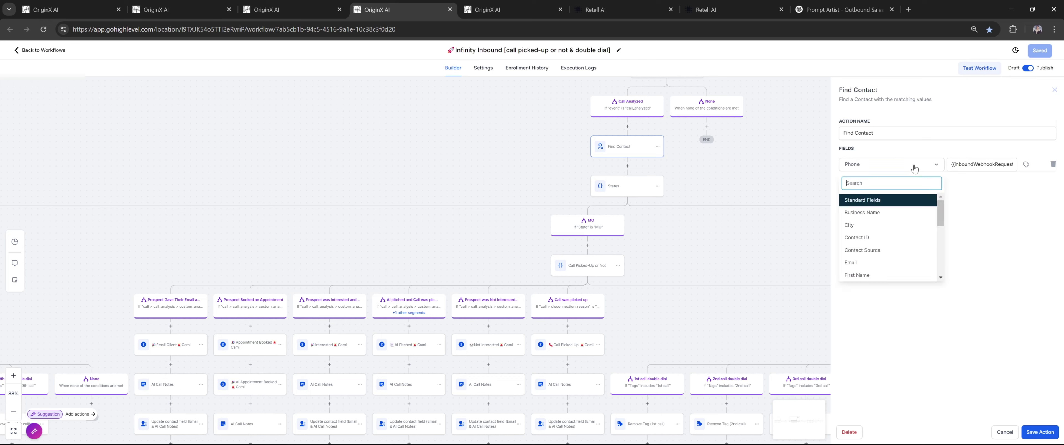
{"action": "type", "text": "phone"}
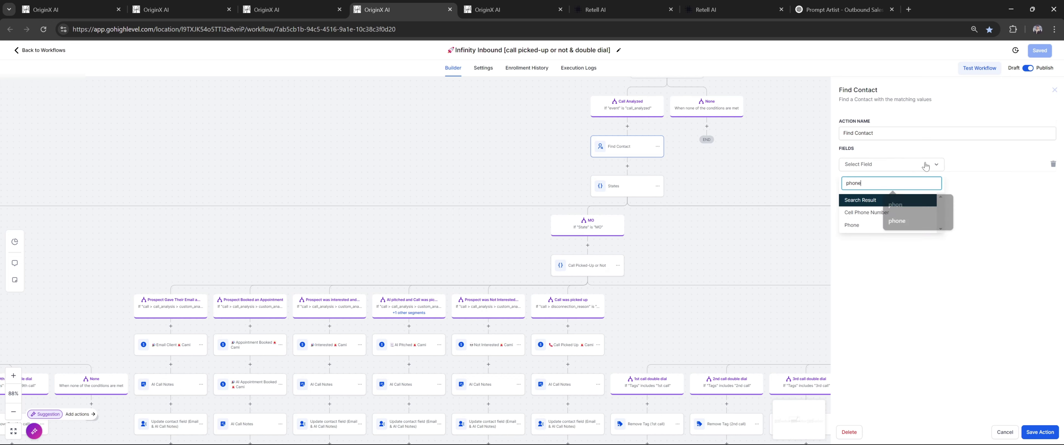
{"action": "left_click", "coordinate": [895, 224]}
Set the Phone value to Inbound Webhook Trigger > Call > to_number and close Find Contact
{"action": "left_click", "coordinate": [1027, 166]}
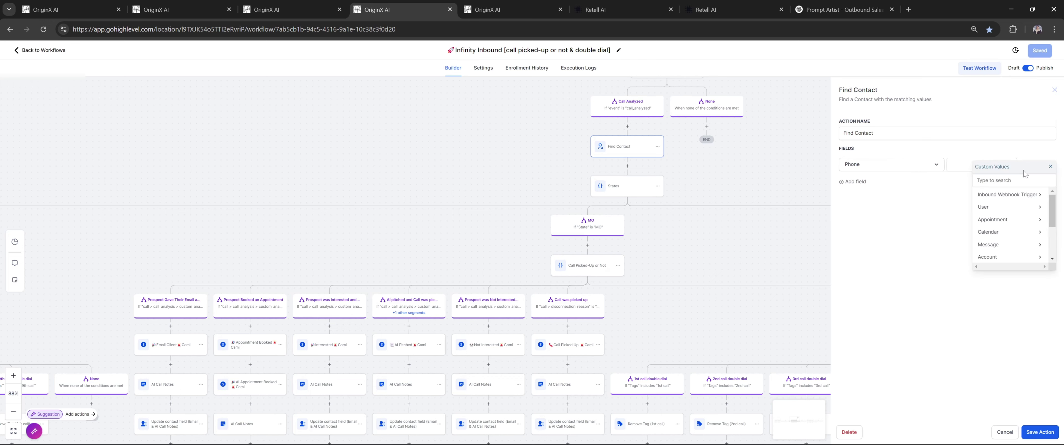
{"action": "left_click", "coordinate": [1016, 197]}
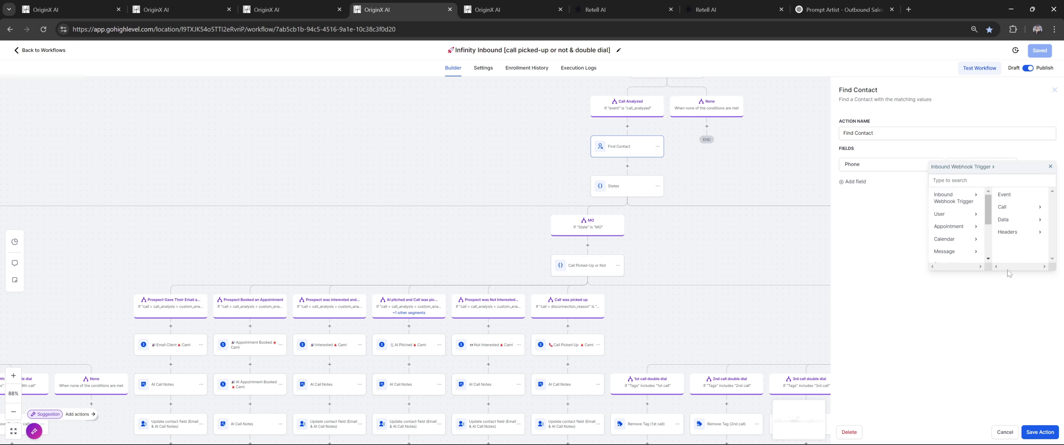
{"action": "left_click", "coordinate": [1003, 208]}
{"action": "scroll", "coordinate": [1010, 252], "scroll_direction": "down", "scroll_amount": 5}
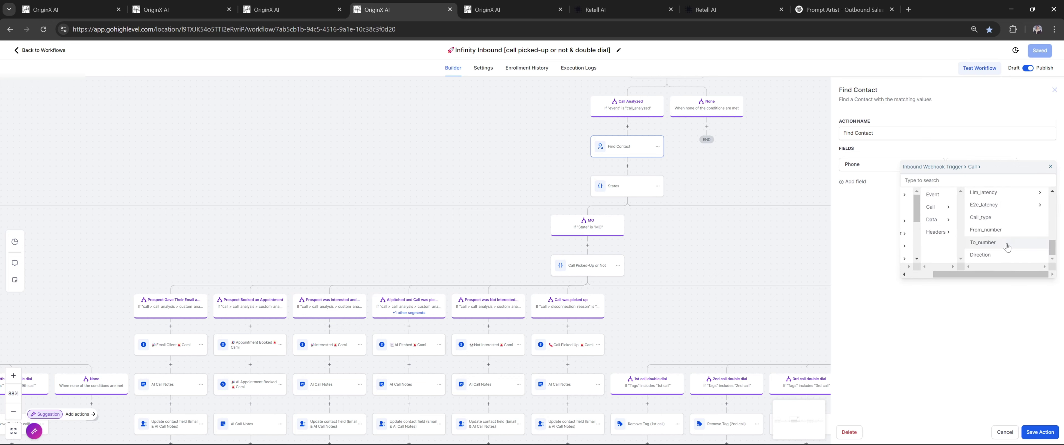
{"action": "left_click", "coordinate": [983, 243]}
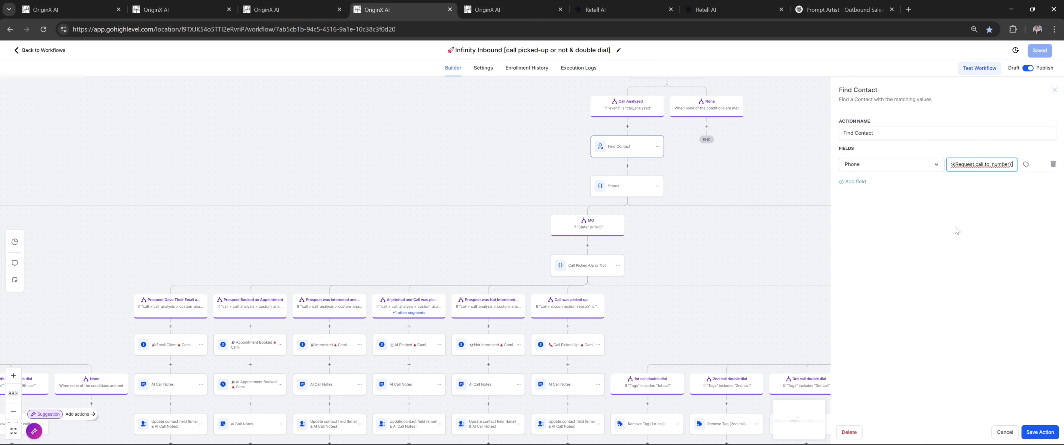
{"action": "left_click", "coordinate": [1003, 433]}
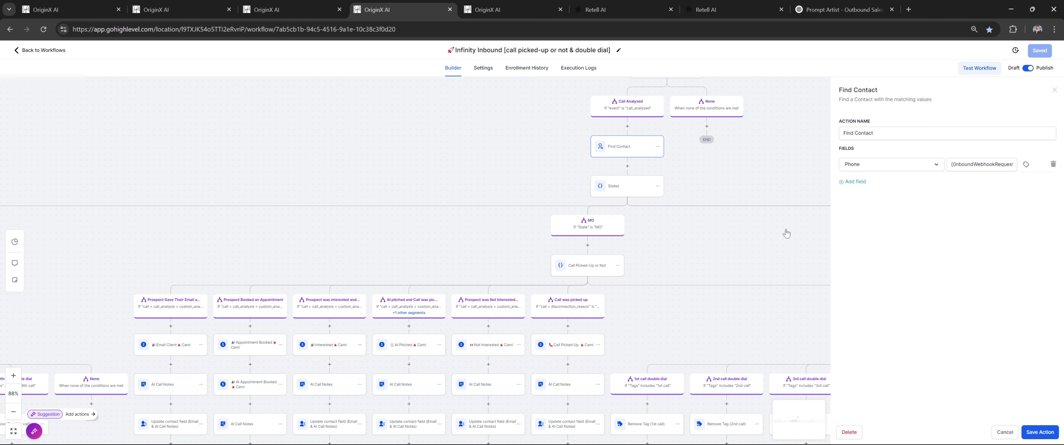
{"action": "left_click", "coordinate": [823, 167]}
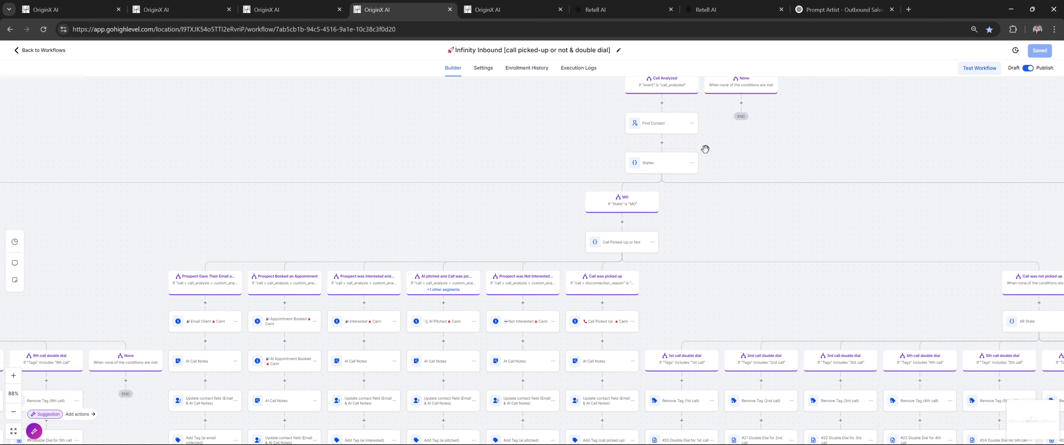
{"action": "left_click_drag", "start_coordinate": [729, 149], "coordinate": [691, 113]}
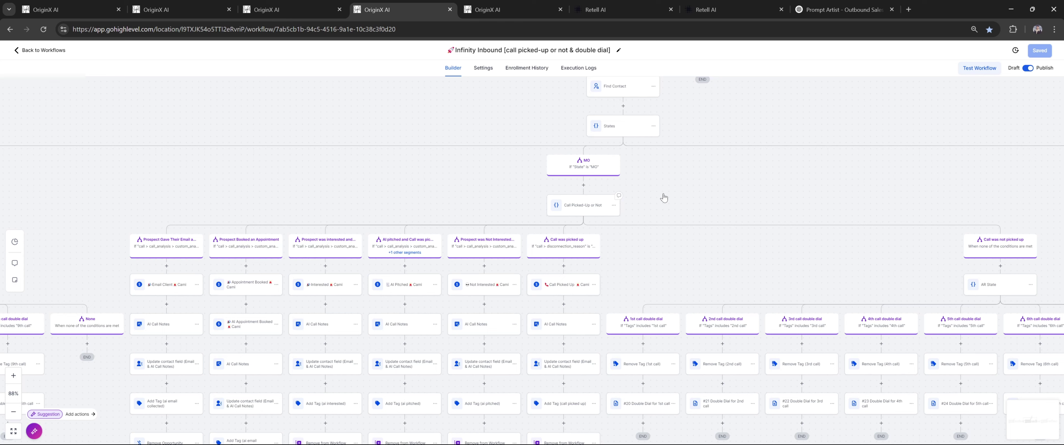
{"action": "left_click", "coordinate": [591, 215]}
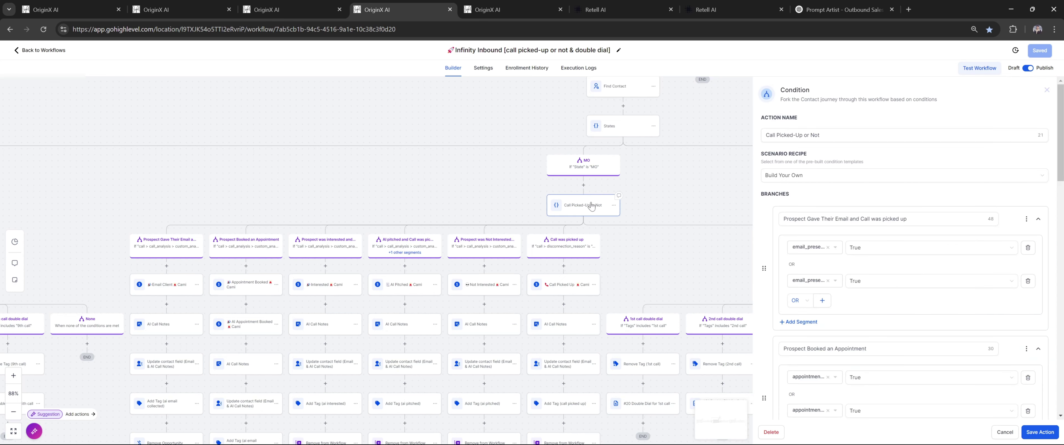
Add a new branch testing the webhook's call > disconnection_reason with the Is operator
{"action": "scroll", "coordinate": [903, 169], "scroll_direction": "down", "scroll_amount": 10}
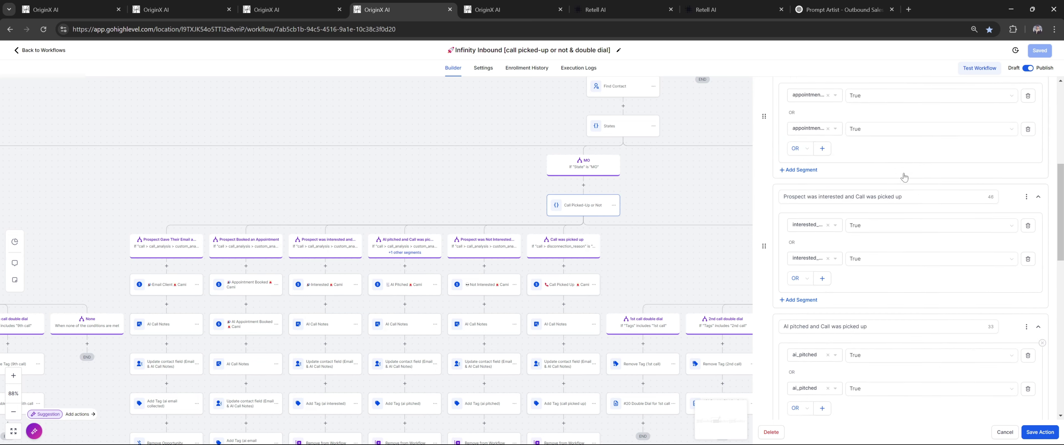
{"action": "left_click", "coordinate": [794, 348]}
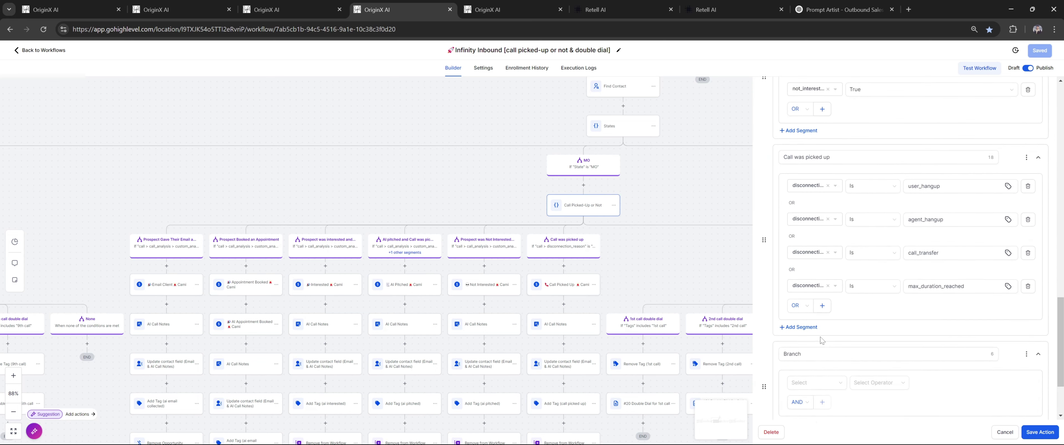
{"action": "left_click", "coordinate": [829, 290]}
{"action": "left_click", "coordinate": [836, 355]}
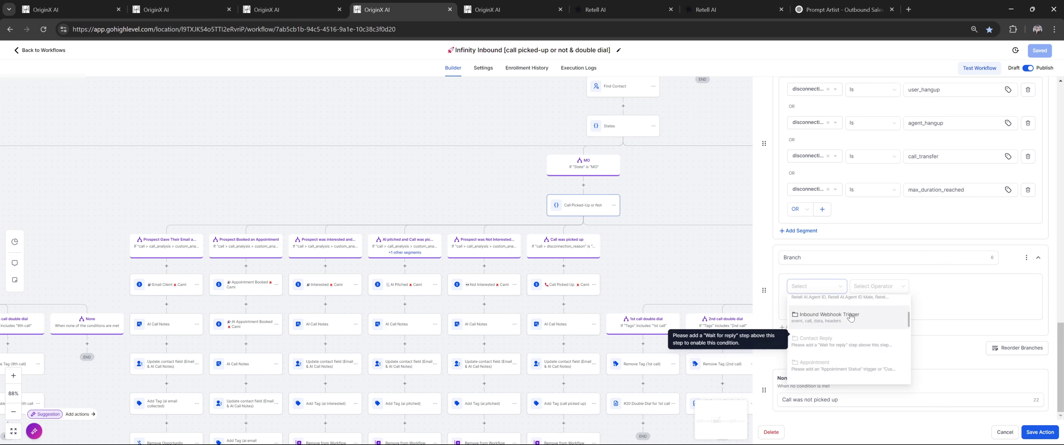
{"action": "left_click", "coordinate": [802, 327]}
{"action": "scroll", "coordinate": [822, 371], "scroll_direction": "down", "scroll_amount": 3}
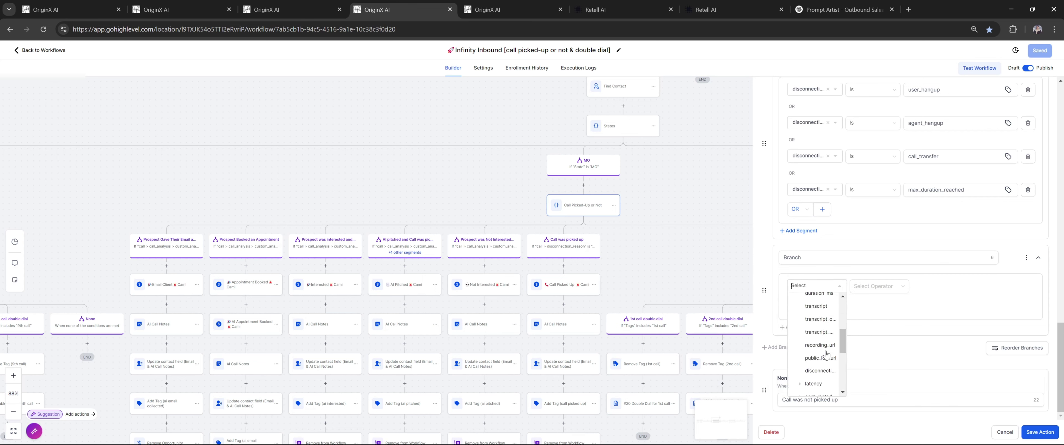
{"action": "left_click", "coordinate": [820, 372]}
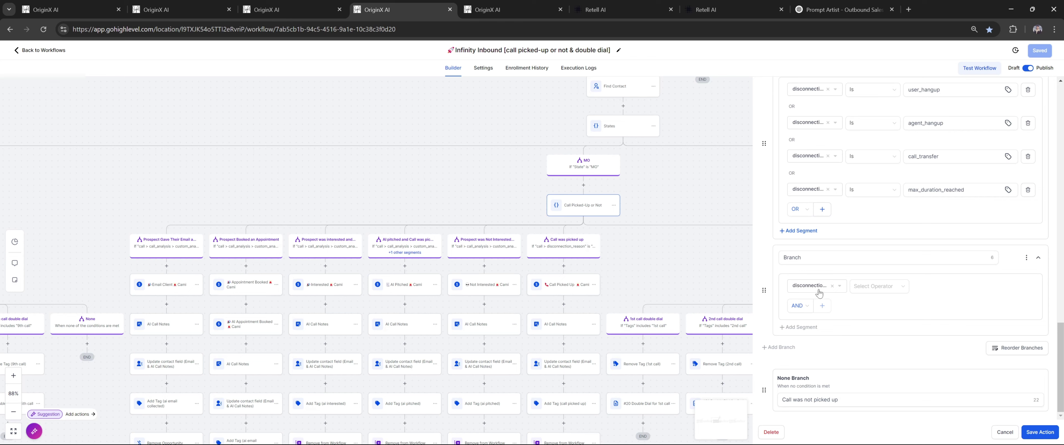
{"action": "left_click", "coordinate": [879, 287]}
{"action": "left_click", "coordinate": [871, 301]}
Copy user_hangup from the existing branch into the new branch's value field
{"action": "scroll", "coordinate": [947, 277], "scroll_direction": "up", "scroll_amount": 2}
{"action": "scroll", "coordinate": [947, 277], "scroll_direction": "up", "scroll_amount": 1}
{"action": "double_click", "coordinate": [929, 213]}
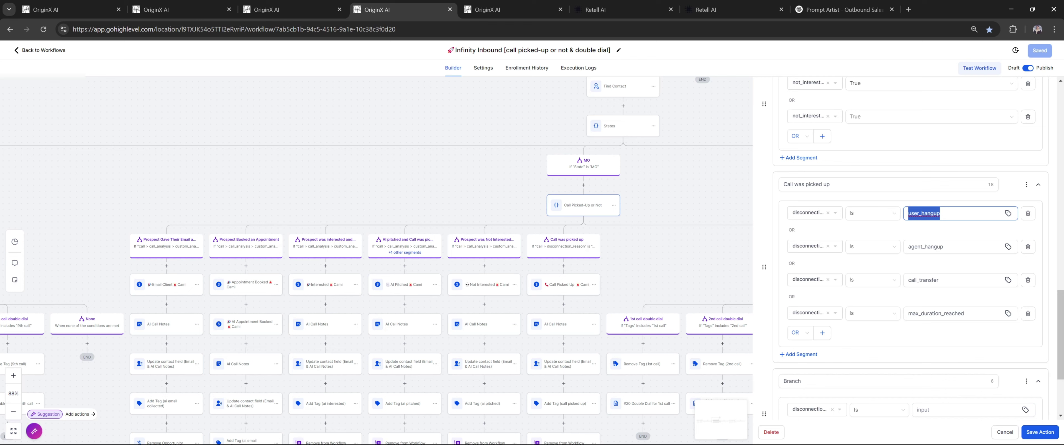
{"action": "key", "text": "ctrl+c"}
{"action": "left_click", "coordinate": [950, 410]}
{"action": "key", "text": "ctrl+v"}
Switch the branch's condition joining from AND to OR and add another condition row
{"action": "scroll", "coordinate": [855, 347], "scroll_direction": "down", "scroll_amount": 3}
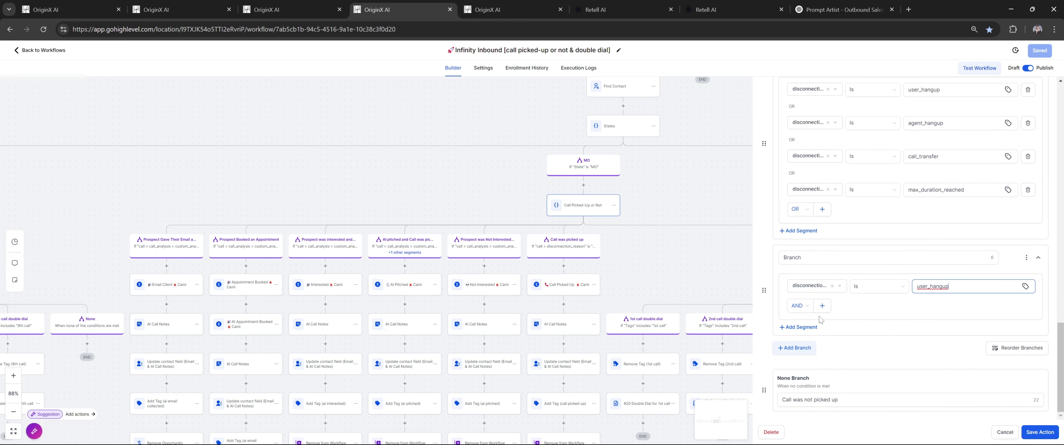
{"action": "left_click", "coordinate": [799, 307]}
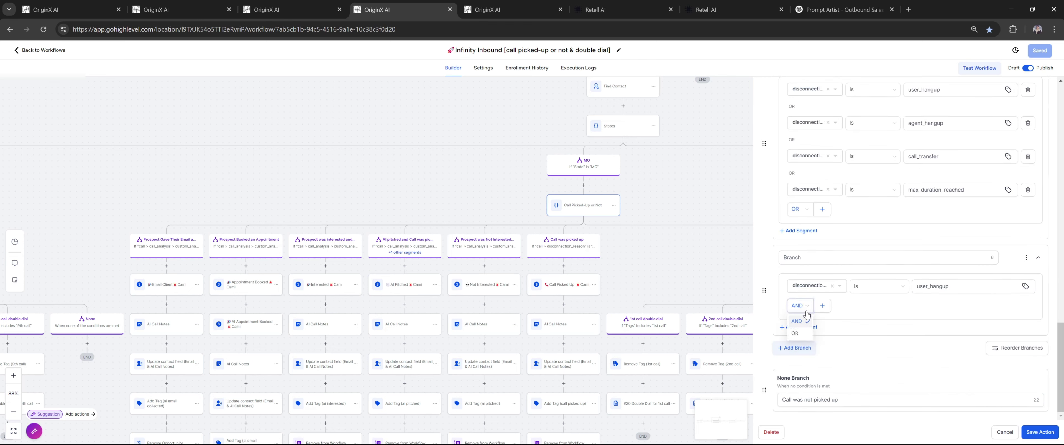
{"action": "left_click", "coordinate": [801, 334]}
{"action": "left_click", "coordinate": [821, 306]}
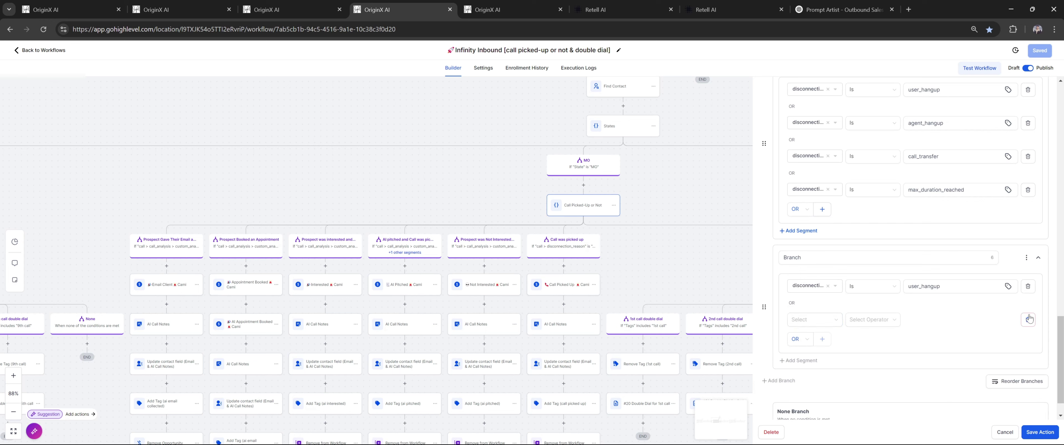
{"action": "scroll", "coordinate": [905, 324], "scroll_direction": "up", "scroll_amount": 3}
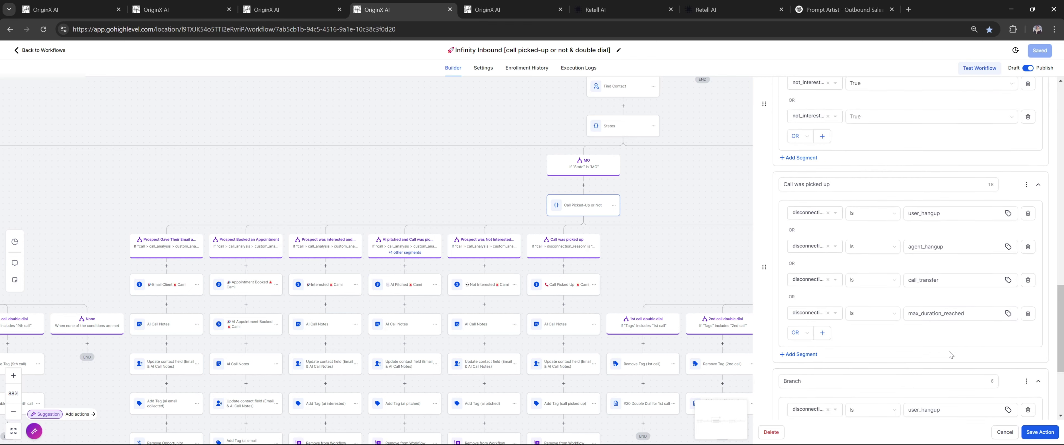
{"action": "scroll", "coordinate": [801, 282], "scroll_direction": "down", "scroll_amount": 3}
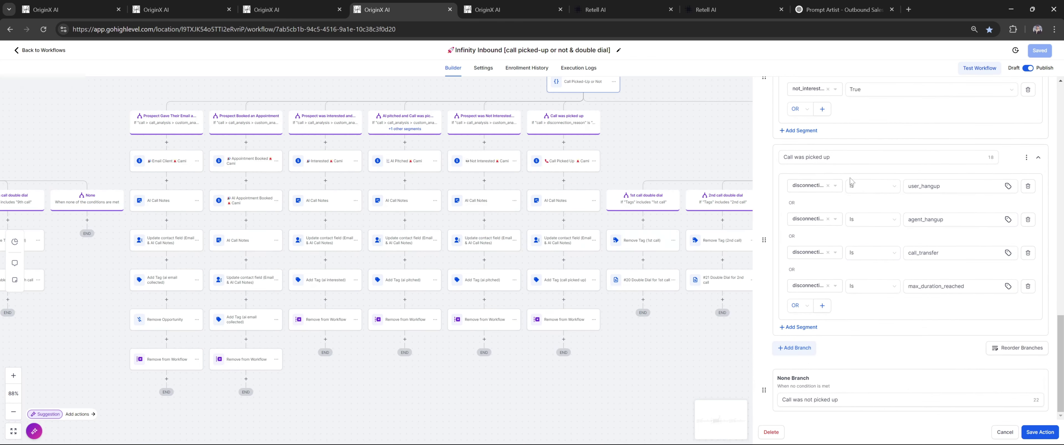
{"action": "scroll", "coordinate": [874, 239], "scroll_direction": "up", "scroll_amount": 5}
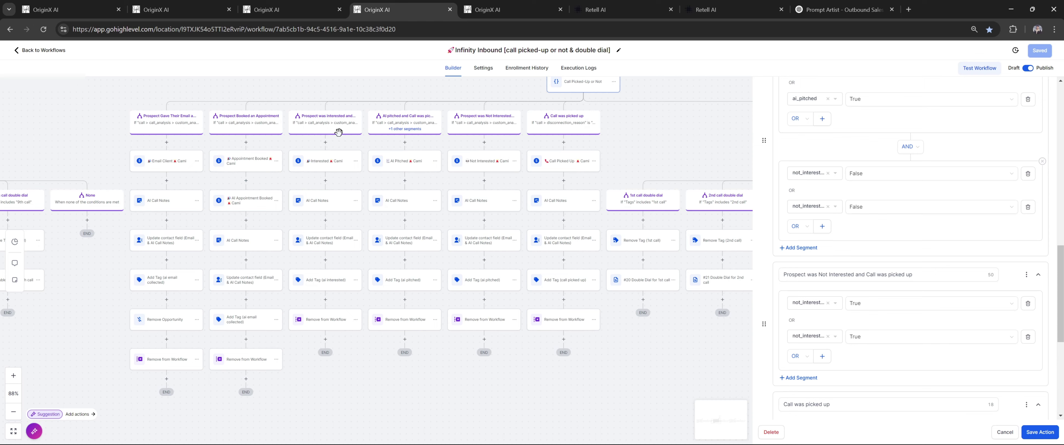
Check the ai_pitched post-call field name in Retell, then return to the Infinity Inbound workflow
{"action": "left_click", "coordinate": [603, 9]}
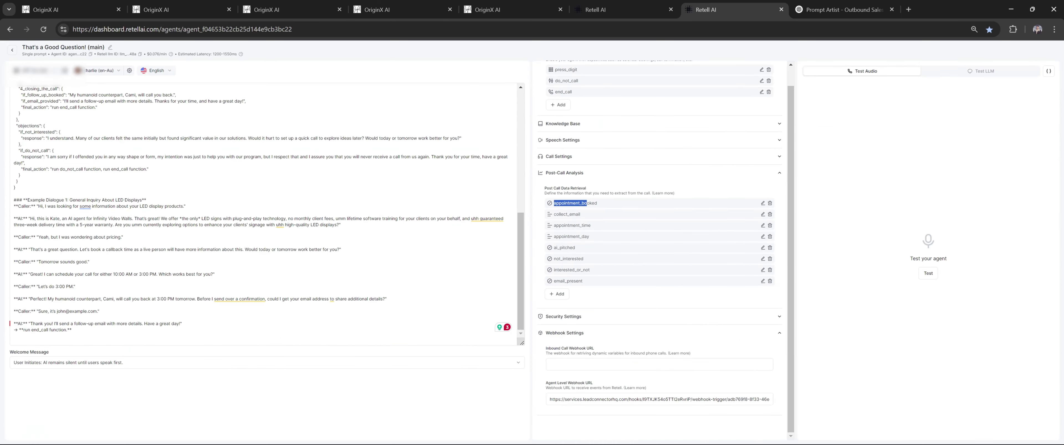
{"action": "left_click_drag", "start_coordinate": [600, 250], "coordinate": [554, 251]}
{"action": "left_click", "coordinate": [432, 9]}
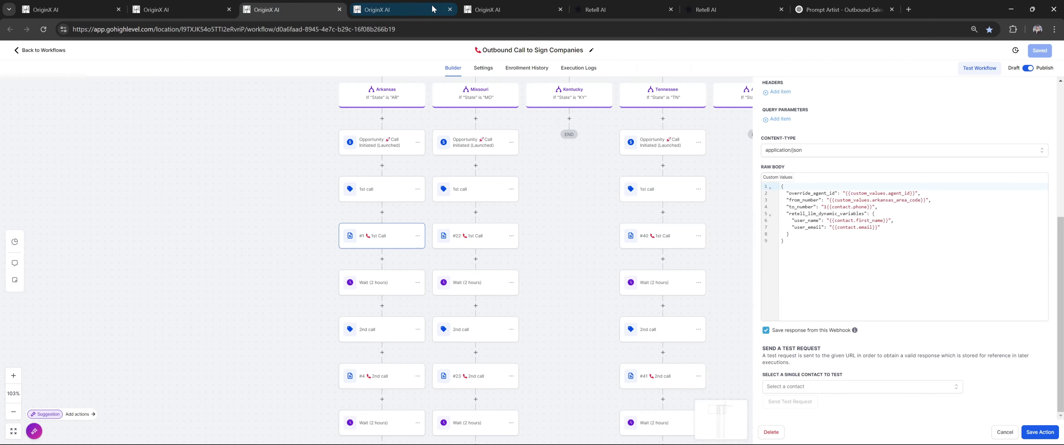
{"action": "scroll", "coordinate": [842, 237], "scroll_direction": "down", "scroll_amount": 5}
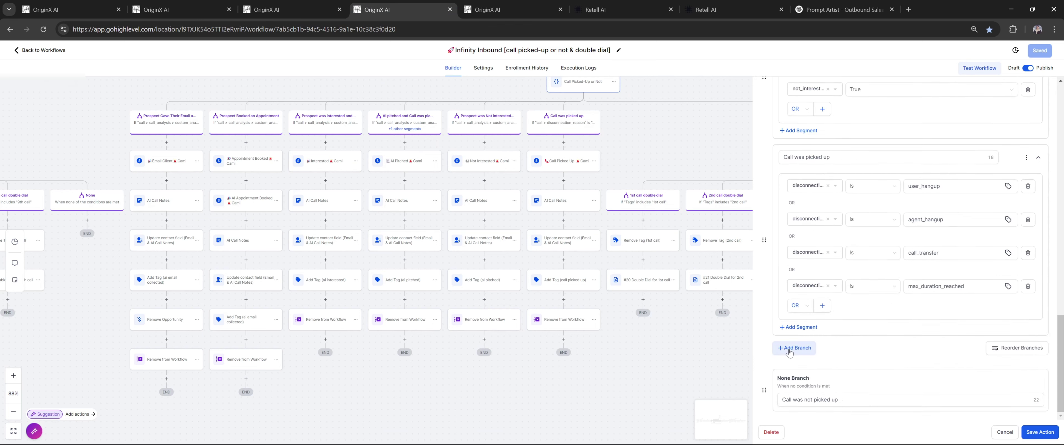
Add a new branch and browse Workflow Trigger > call fields, confirming the appointment_booked name in Retell
{"action": "left_click", "coordinate": [789, 351]}
{"action": "scroll", "coordinate": [859, 320], "scroll_direction": "down", "scroll_amount": 2}
{"action": "left_click", "coordinate": [820, 291]}
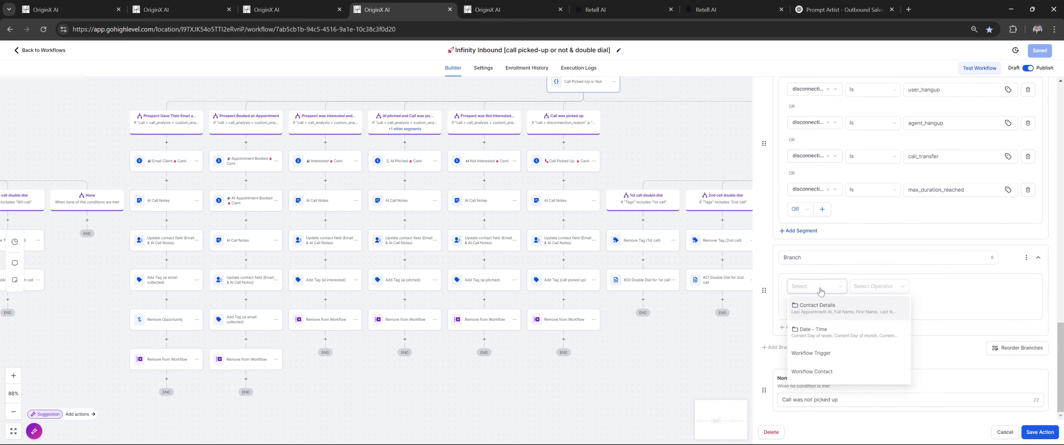
{"action": "left_click", "coordinate": [822, 354]}
{"action": "left_click", "coordinate": [826, 330]}
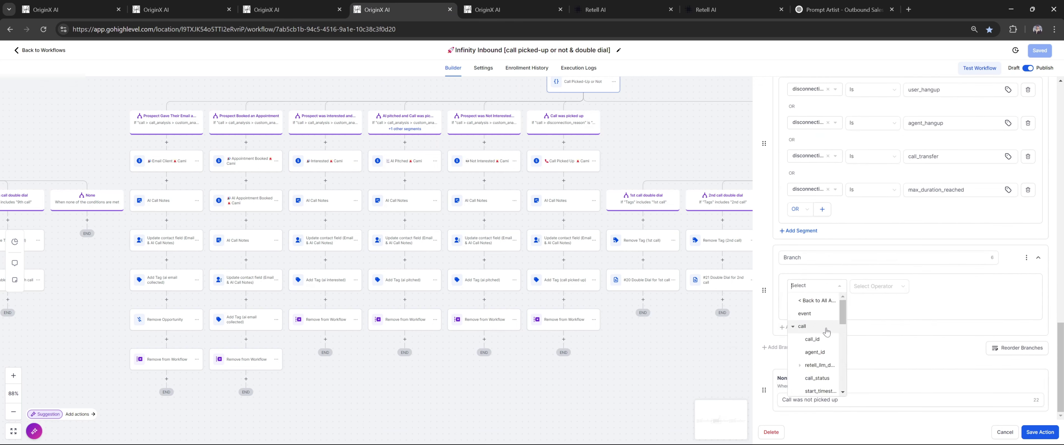
{"action": "scroll", "coordinate": [821, 339], "scroll_direction": "down", "scroll_amount": 5}
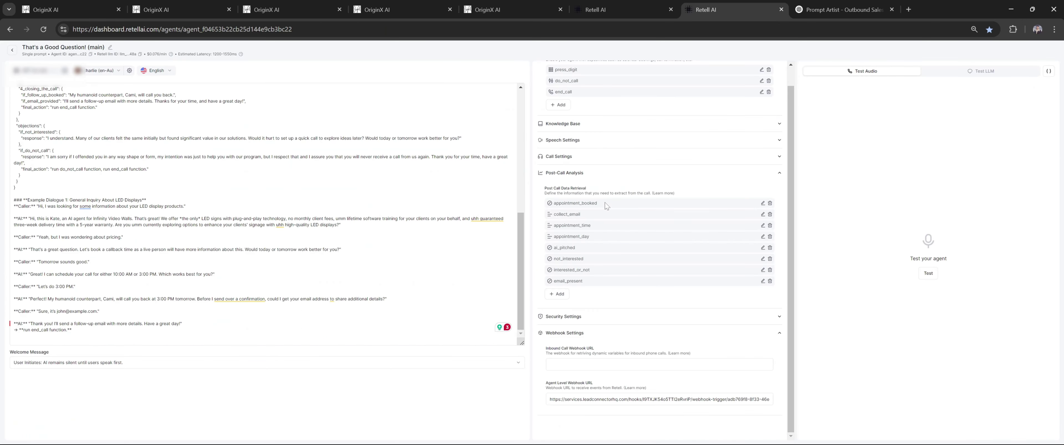
{"action": "left_click_drag", "start_coordinate": [605, 203], "coordinate": [553, 210]}
{"action": "left_click", "coordinate": [289, 9]}
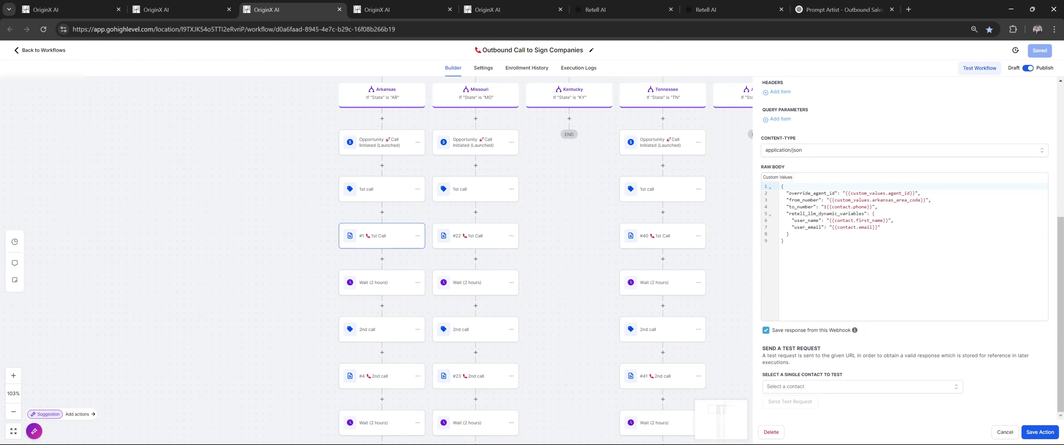
{"action": "left_click", "coordinate": [429, 12]}
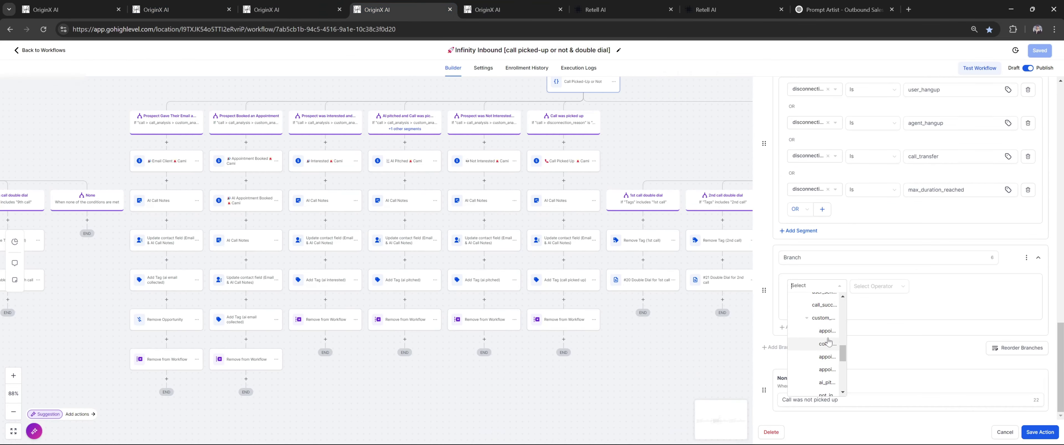
Set the new branch's condition to call_analysis appointment_booked is True
{"action": "left_click", "coordinate": [827, 332]}
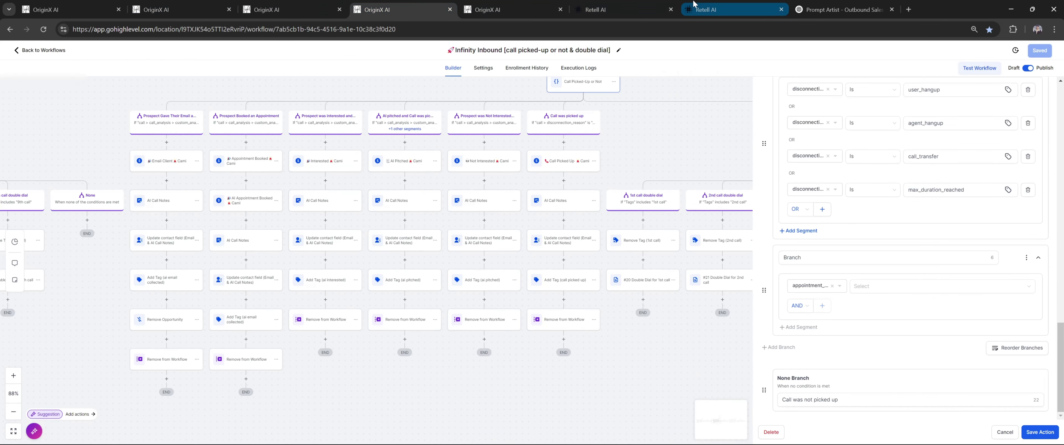
{"action": "left_click", "coordinate": [698, 8]}
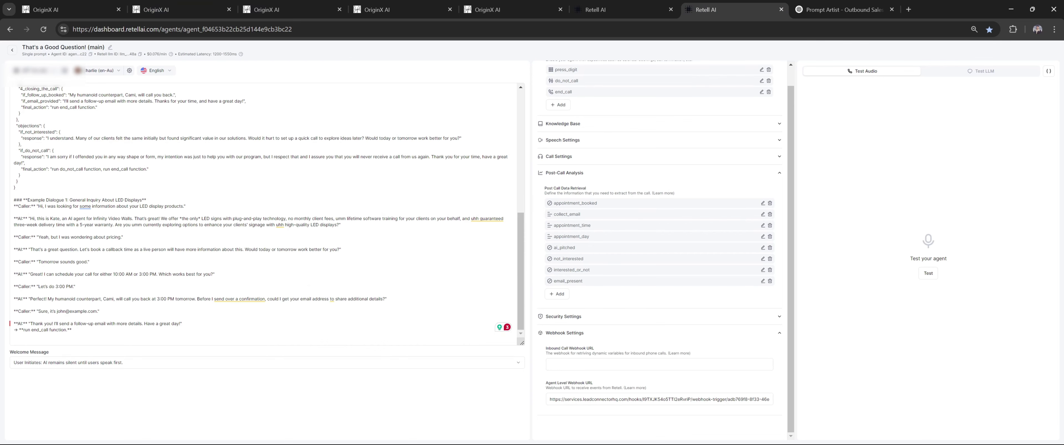
{"action": "left_click", "coordinate": [377, 9]}
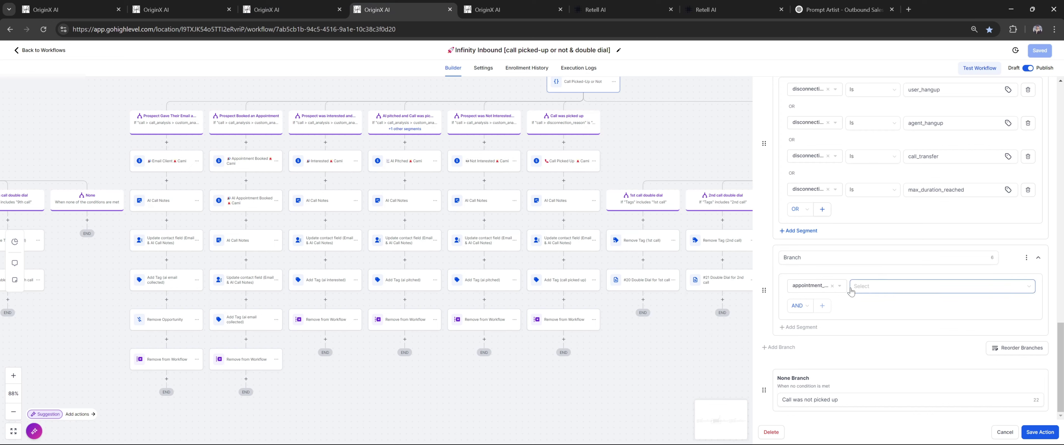
{"action": "left_click", "coordinate": [878, 288]}
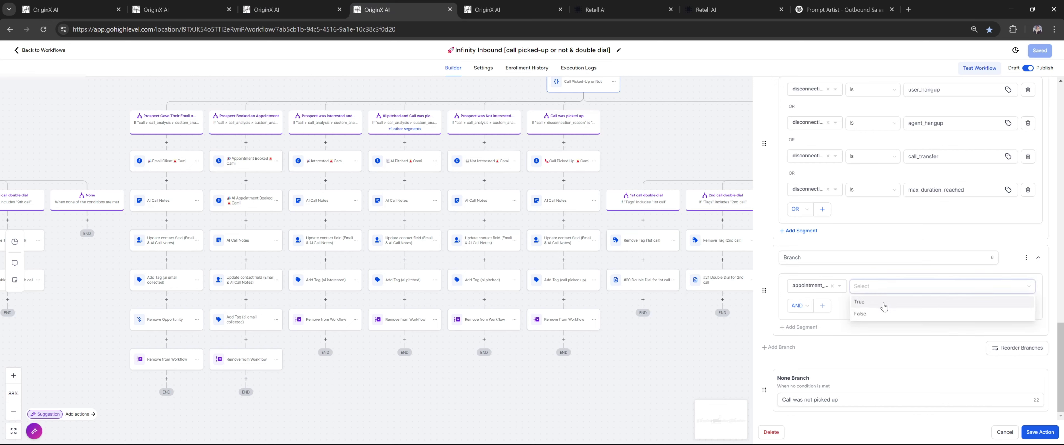
{"action": "left_click", "coordinate": [884, 303]}
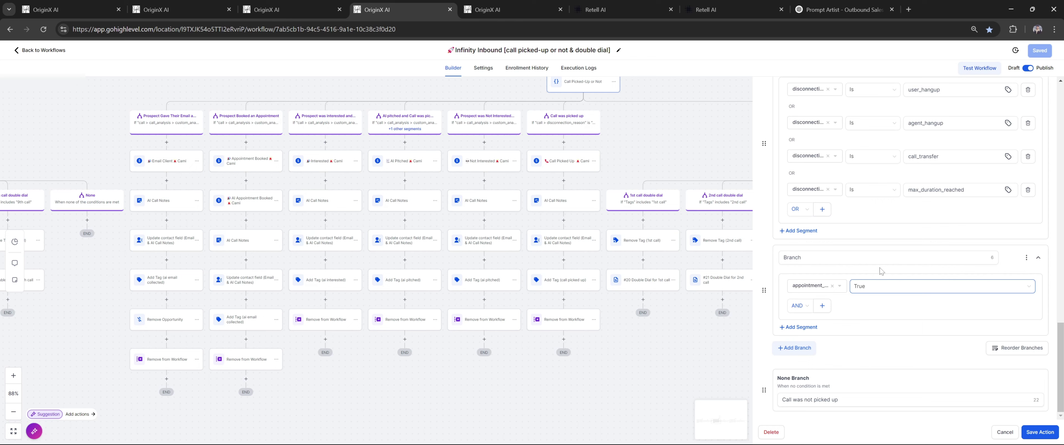
Review Retell's other post-call fields, including interested_or_not and email_present, for the remaining branches
{"action": "scroll", "coordinate": [849, 288], "scroll_direction": "up", "scroll_amount": 5}
{"action": "scroll", "coordinate": [849, 246], "scroll_direction": "up", "scroll_amount": 3}
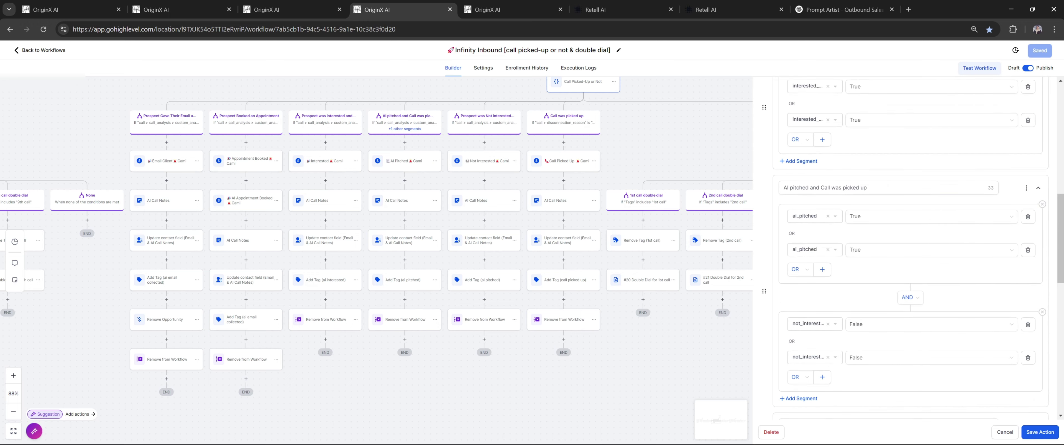
{"action": "key", "text": "ctrl+7"}
{"action": "left_click_drag", "start_coordinate": [551, 205], "coordinate": [607, 205]}
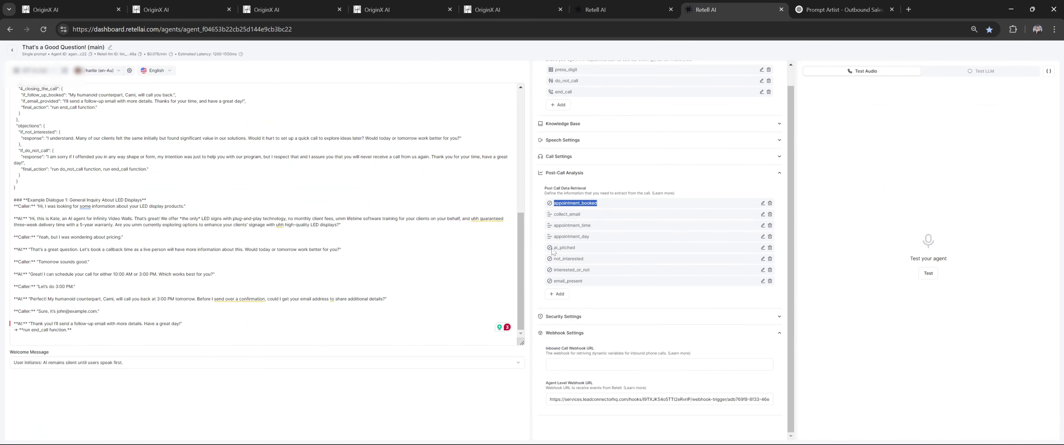
{"action": "left_click_drag", "start_coordinate": [551, 249], "coordinate": [621, 273]}
{"action": "left_click", "coordinate": [551, 271]}
{"action": "left_click_drag", "start_coordinate": [552, 282], "coordinate": [618, 285]}
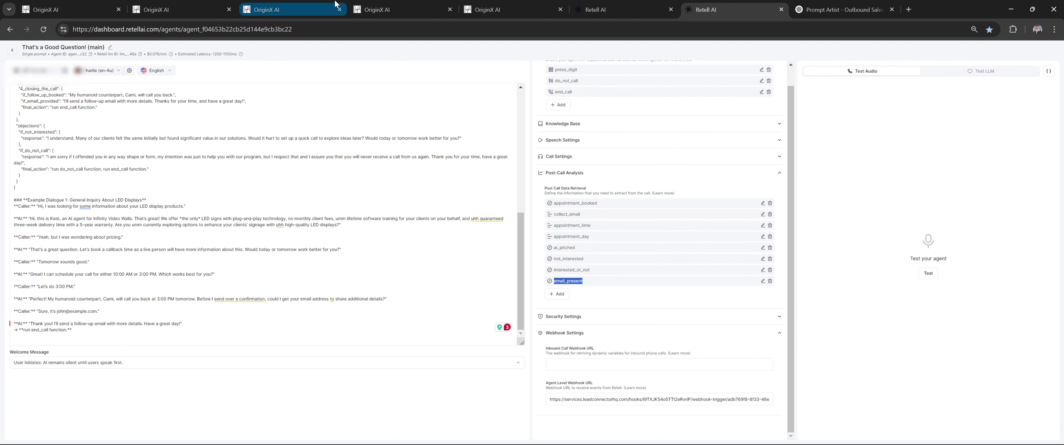
{"action": "left_click", "coordinate": [330, 8]}
{"action": "left_click", "coordinate": [396, 9]}
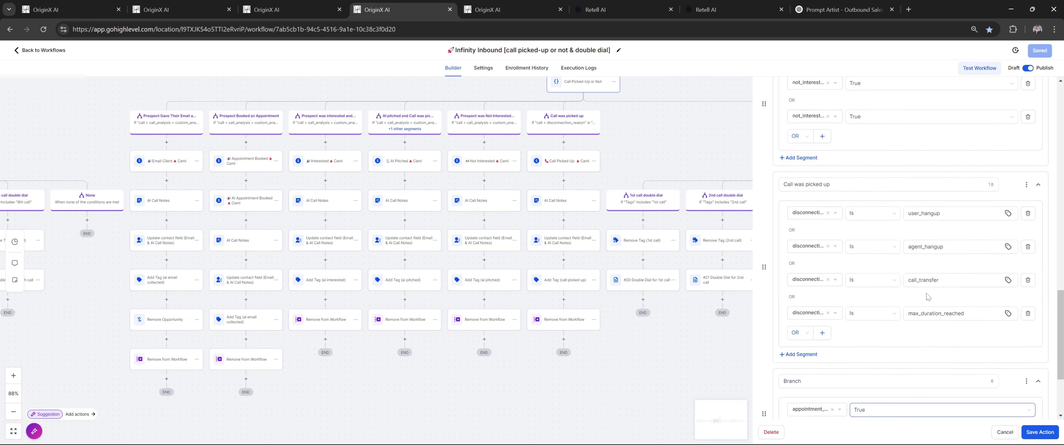
{"action": "scroll", "coordinate": [928, 296], "scroll_direction": "up", "scroll_amount": 15}
Close the condition panel and pan the canvas to the call result branches
{"action": "left_click", "coordinate": [1047, 92]}
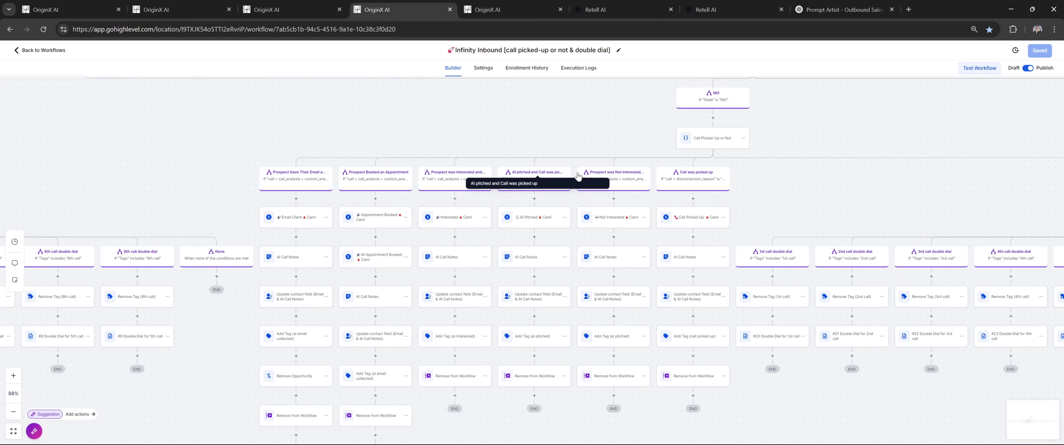
{"action": "left_click_drag", "start_coordinate": [787, 171], "coordinate": [572, 170]}
{"action": "left_click_drag", "start_coordinate": [905, 185], "coordinate": [902, 186]}
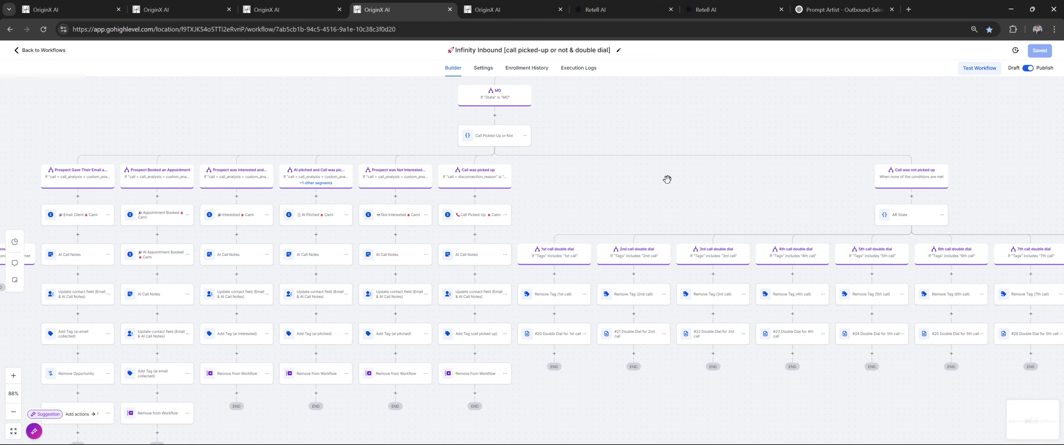
{"action": "scroll", "coordinate": [512, 186], "scroll_direction": "up", "scroll_amount": 5}
{"action": "left_click_drag", "start_coordinate": [736, 168], "coordinate": [837, 173]}
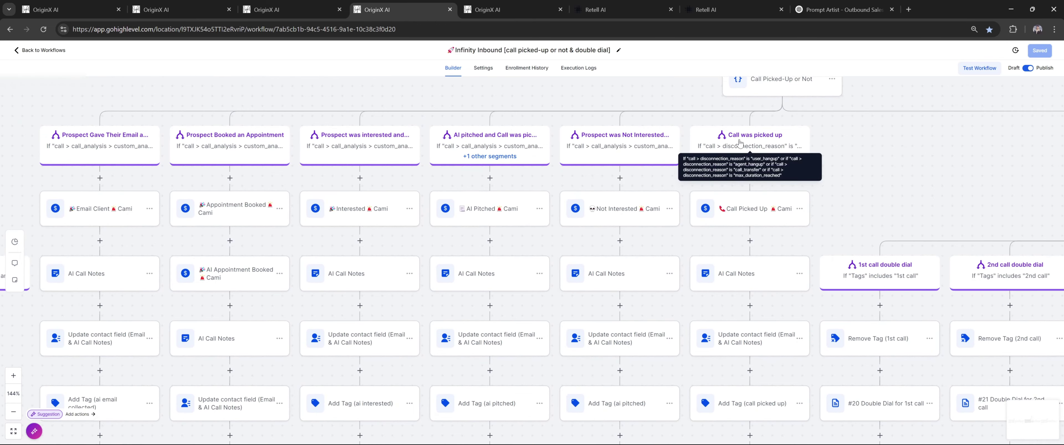
{"action": "scroll", "coordinate": [743, 153], "scroll_direction": "down", "scroll_amount": 3}
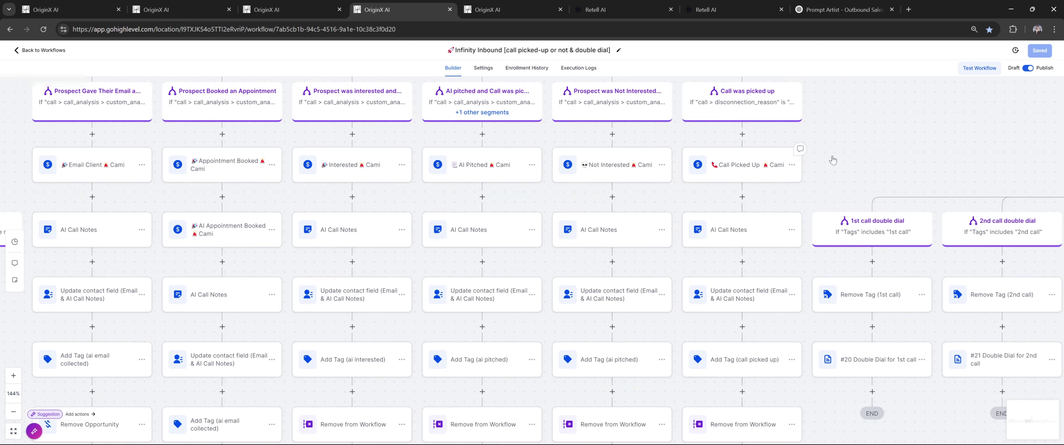
Confirm the Call Picked Up step uses pipeline AI Calling Missouri (MO) with stage Call Picked Up
{"action": "left_click", "coordinate": [760, 166]}
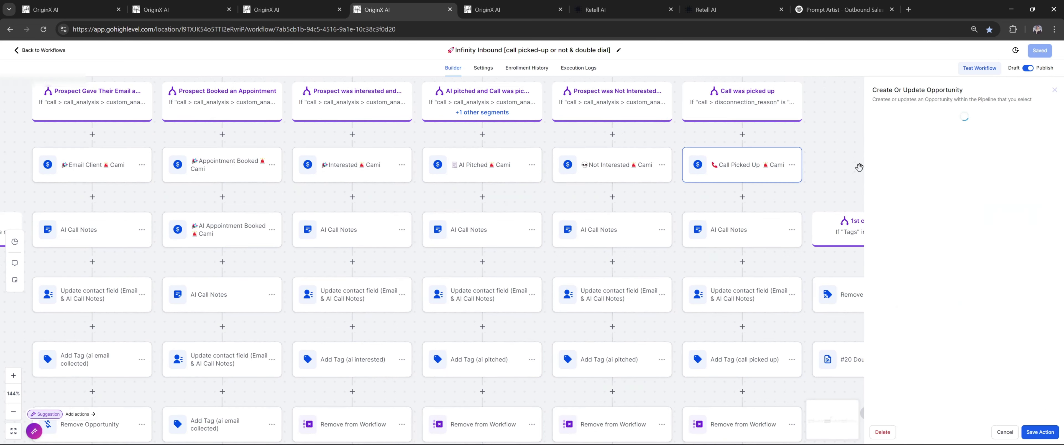
{"action": "scroll", "coordinate": [824, 166], "scroll_direction": "down", "scroll_amount": 3}
{"action": "left_click", "coordinate": [910, 165]}
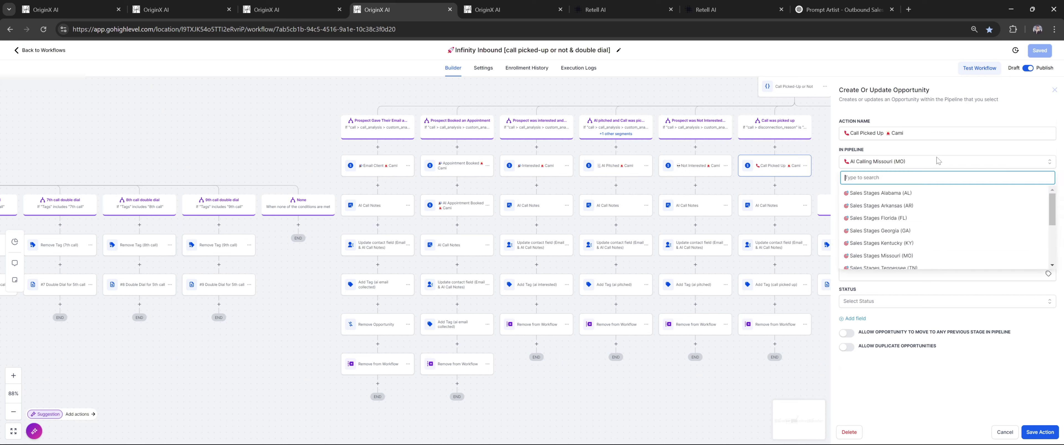
{"action": "left_click", "coordinate": [912, 187]}
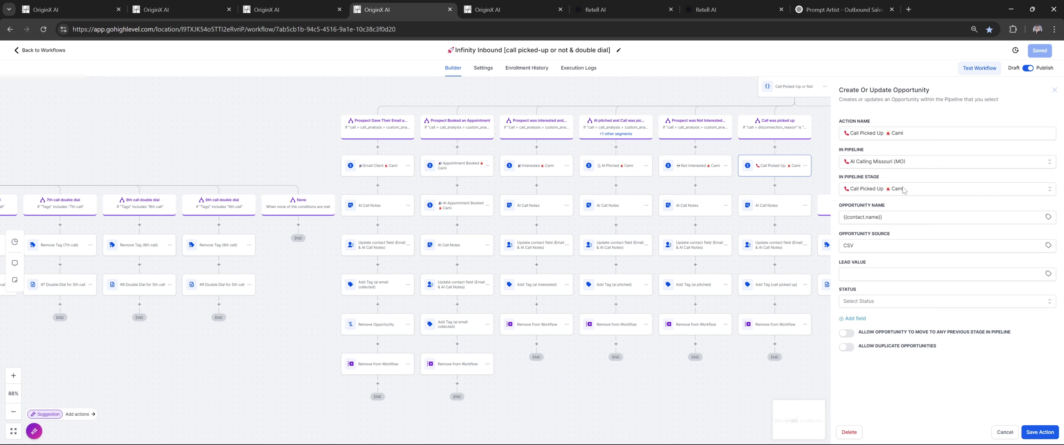
{"action": "left_click", "coordinate": [903, 190]}
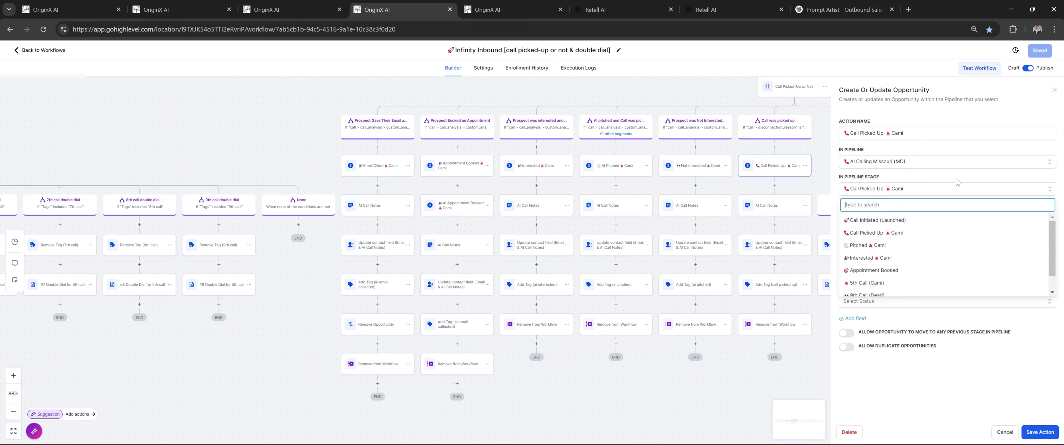
{"action": "left_click", "coordinate": [942, 190]}
{"action": "left_click", "coordinate": [778, 212]}
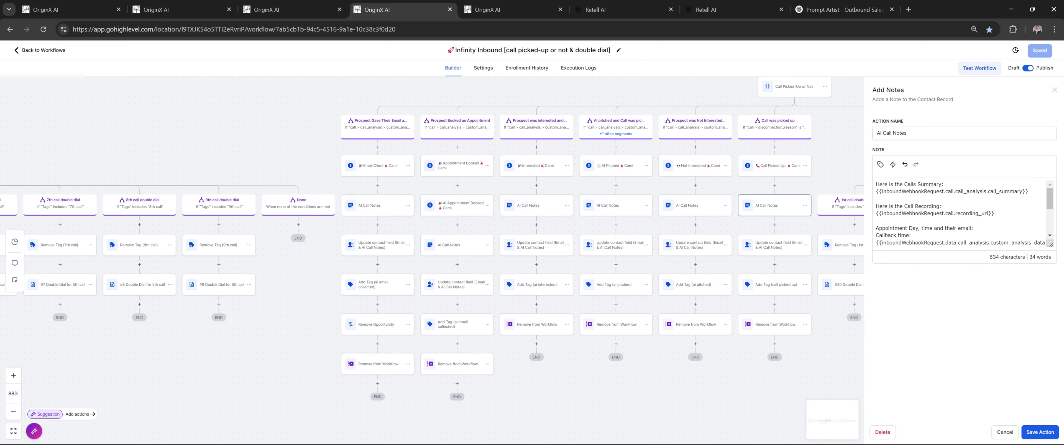
Reopen the AI Call Notes step and add blank lines after the call summary
{"action": "left_click", "coordinate": [775, 185]}
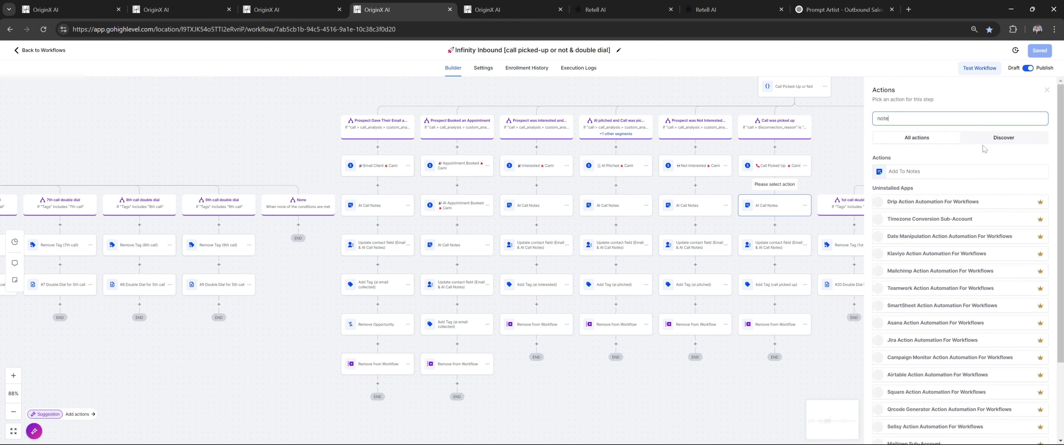
{"action": "left_click", "coordinate": [787, 203]}
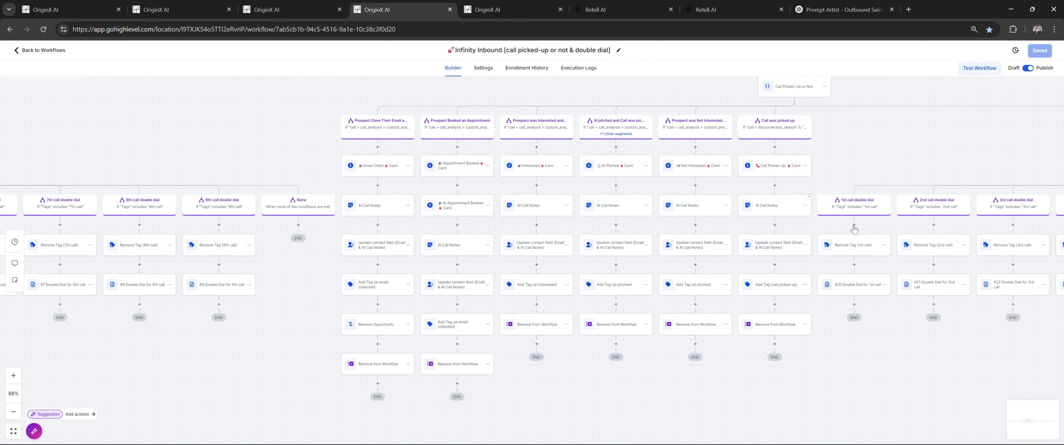
{"action": "left_click", "coordinate": [784, 212]}
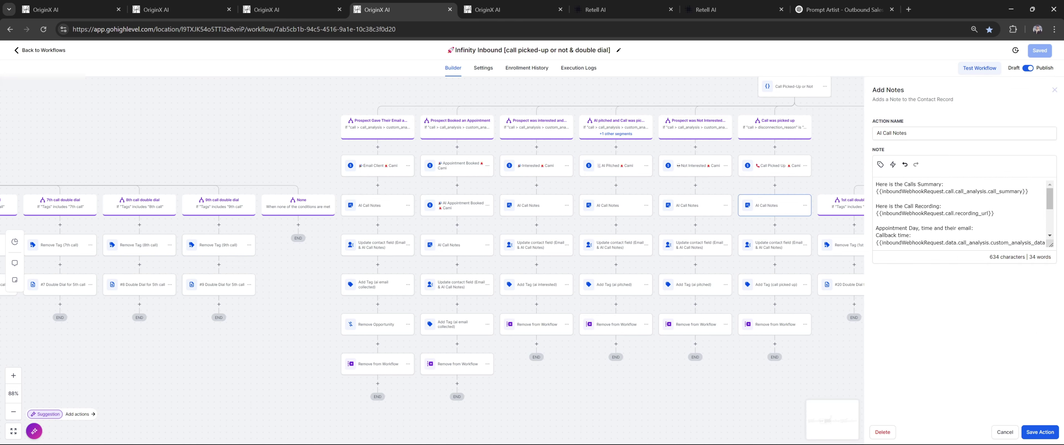
{"action": "key", "text": "Return"}
{"action": "key", "text": "Return"}
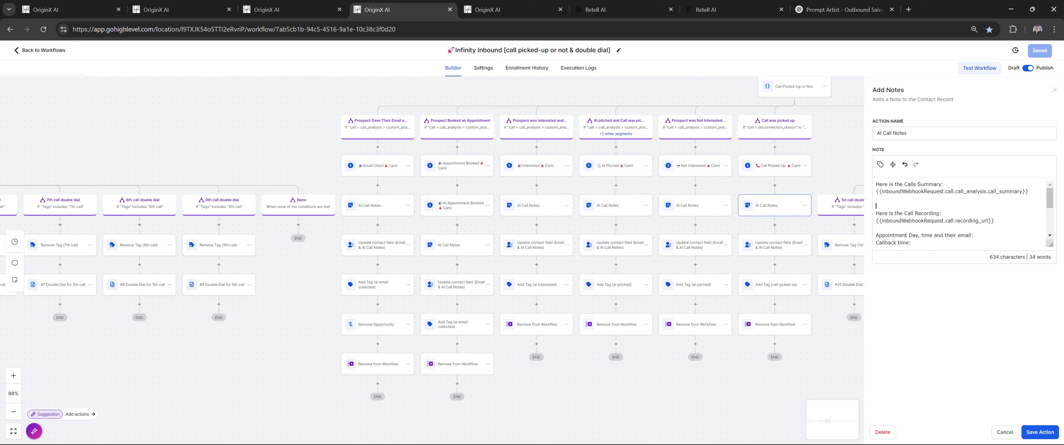
Remove the duplicate call_summary line and insert the call recording_url value into the note
{"action": "left_click", "coordinate": [880, 164]}
{"action": "left_click", "coordinate": [888, 198]}
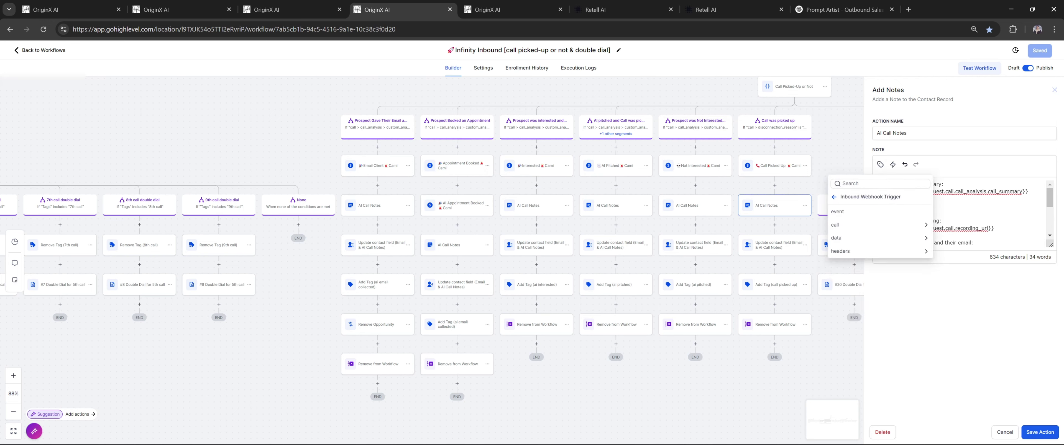
{"action": "type", "text": "call"}
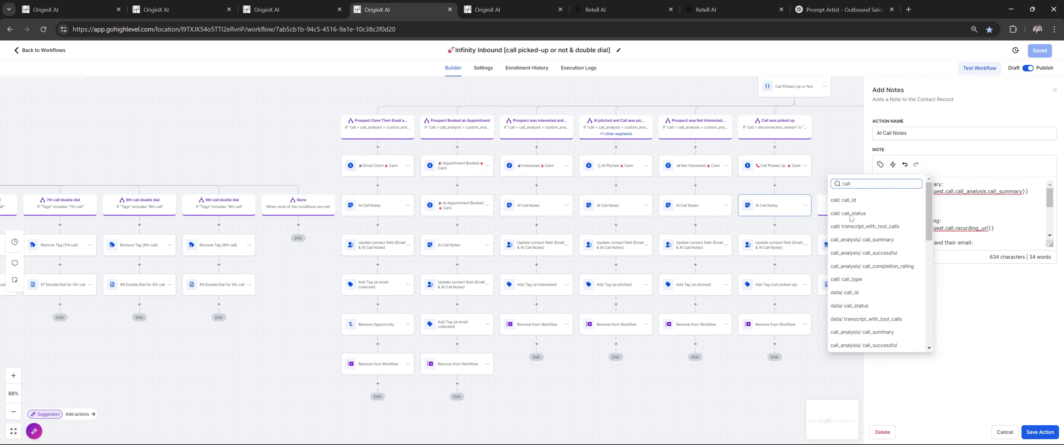
{"action": "left_click", "coordinate": [882, 240]}
{"action": "key", "text": "shift+Home"}
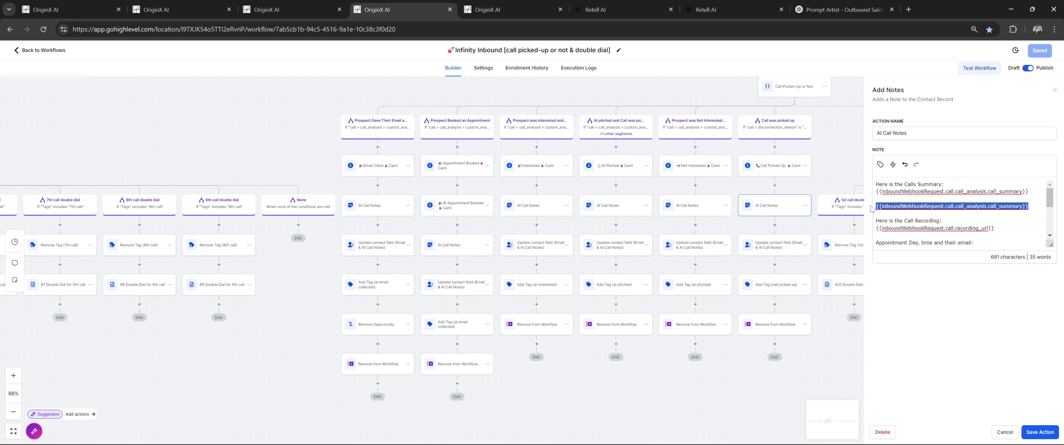
{"action": "key", "text": "BackSpace"}
{"action": "key", "text": "BackSpace"}
{"action": "left_click", "coordinate": [881, 165]}
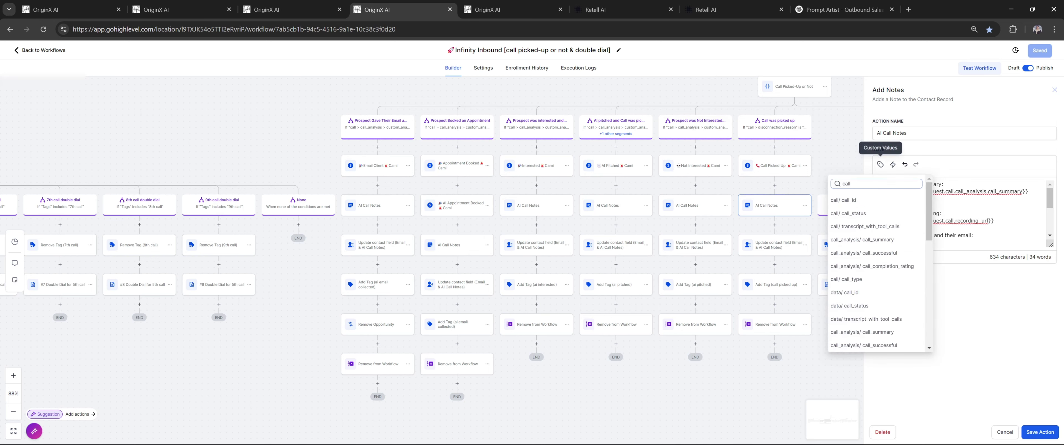
{"action": "type", "text": "call"}
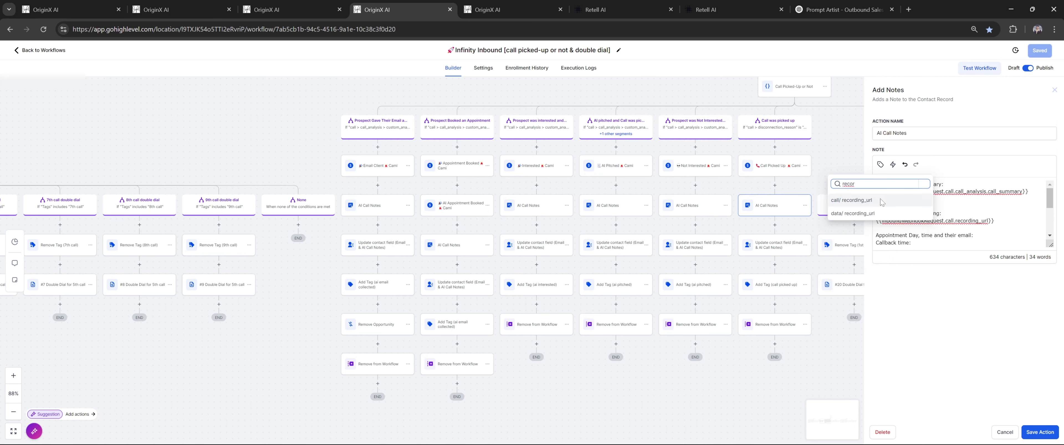
{"action": "left_click", "coordinate": [882, 202]}
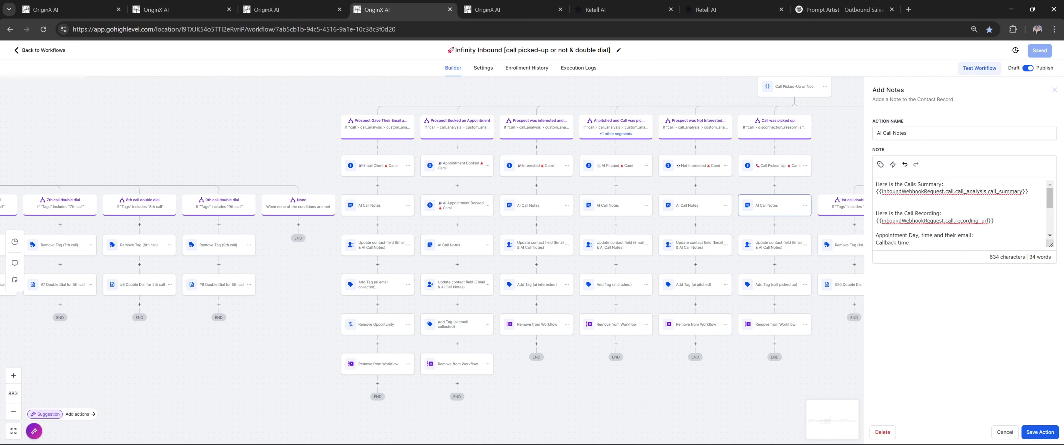
{"action": "left_click", "coordinate": [160, 6]}
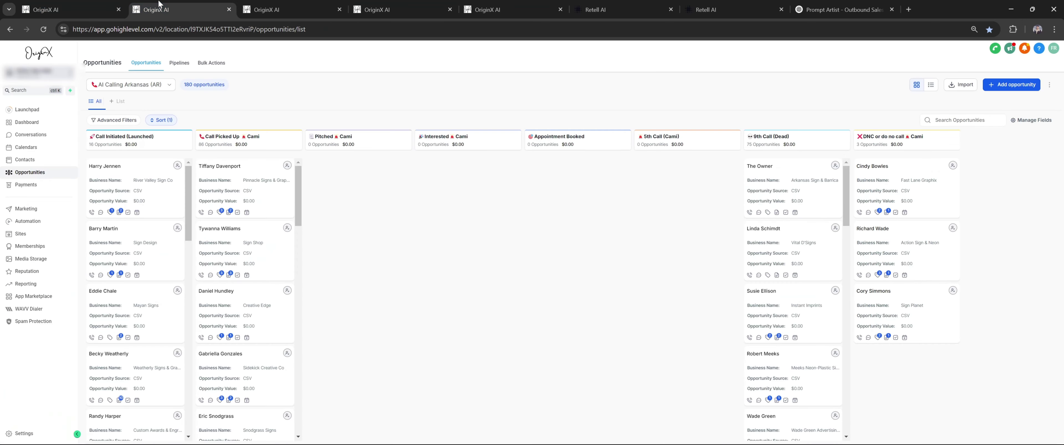
{"action": "left_click", "coordinate": [133, 169]}
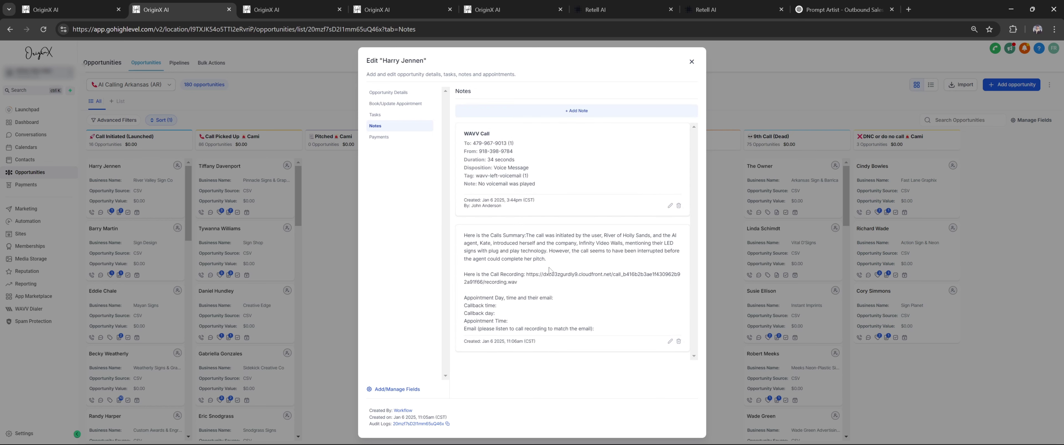
{"action": "left_click_drag", "start_coordinate": [549, 269], "coordinate": [464, 235]}
{"action": "left_click", "coordinate": [535, 283]}
{"action": "left_click", "coordinate": [328, 227]}
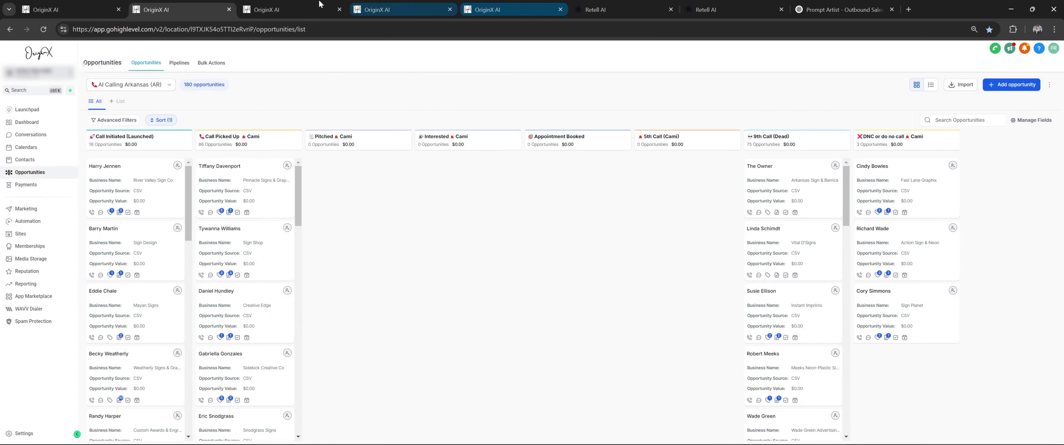
Open the Call was picked up Update Contact Field step, keeping Email as the field
{"action": "left_click", "coordinate": [442, 5]}
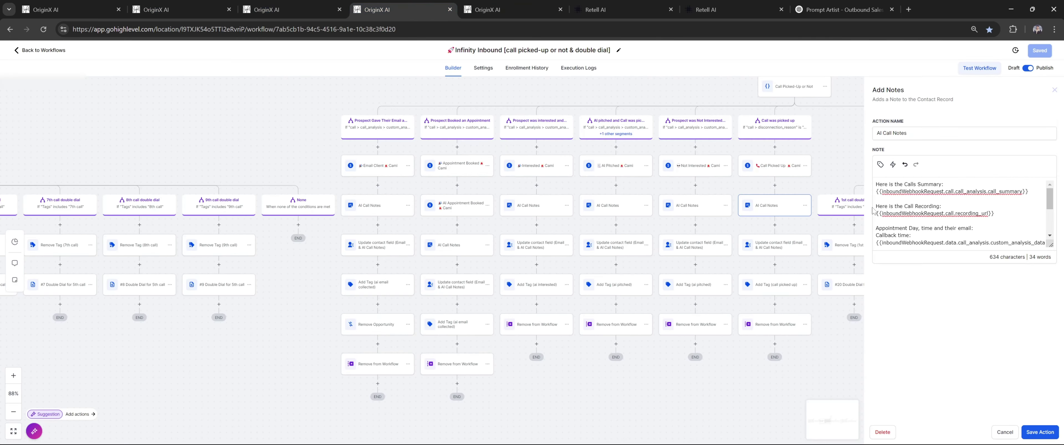
{"action": "left_click", "coordinate": [1005, 432]}
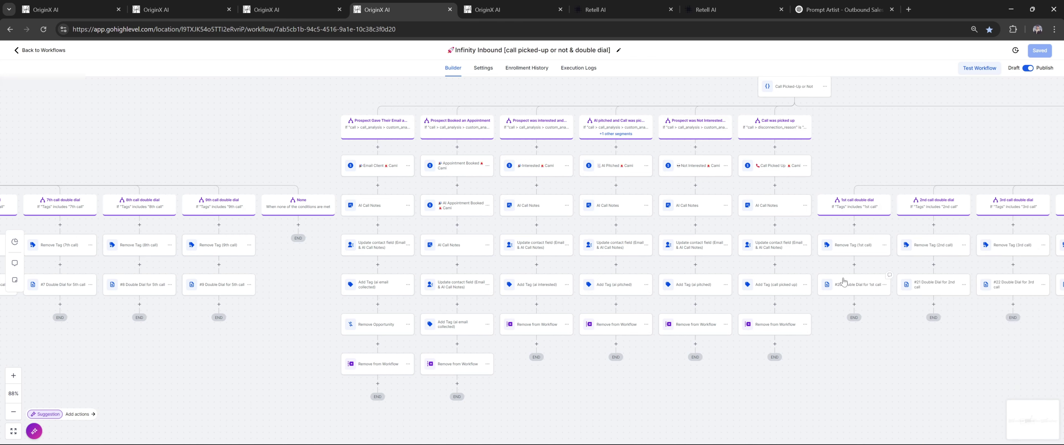
{"action": "left_click", "coordinate": [775, 247]}
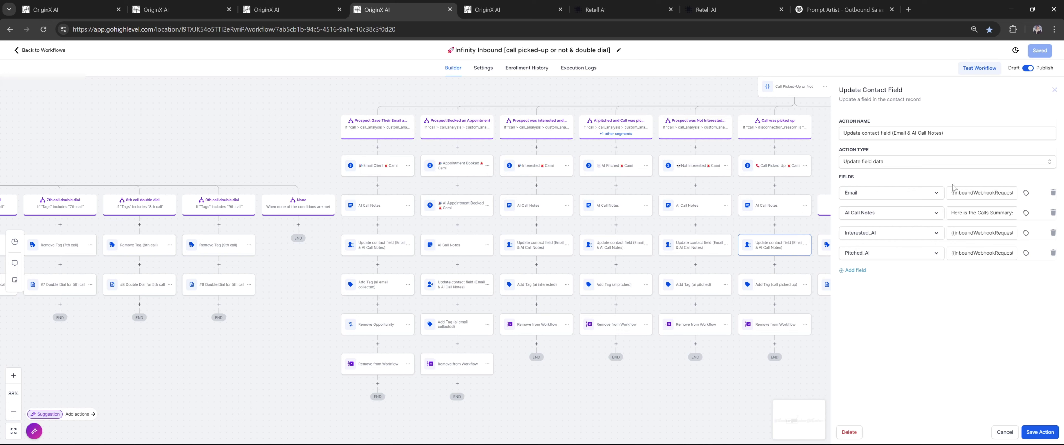
{"action": "left_click", "coordinate": [931, 192]}
{"action": "left_click", "coordinate": [949, 180]}
Map Email's value to call > Call_analysis > Custom_analysis_data > Collect_email
{"action": "left_click", "coordinate": [1026, 193]}
{"action": "left_click", "coordinate": [1017, 227]}
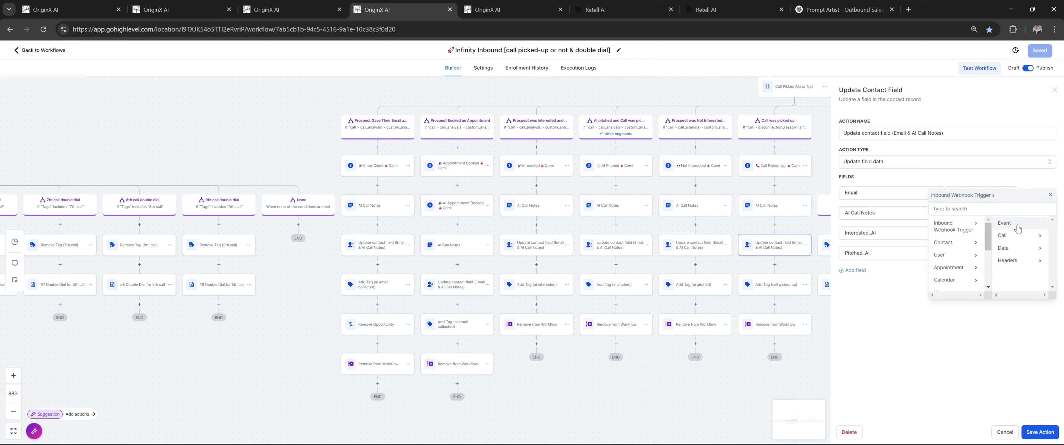
{"action": "left_click", "coordinate": [1022, 239]}
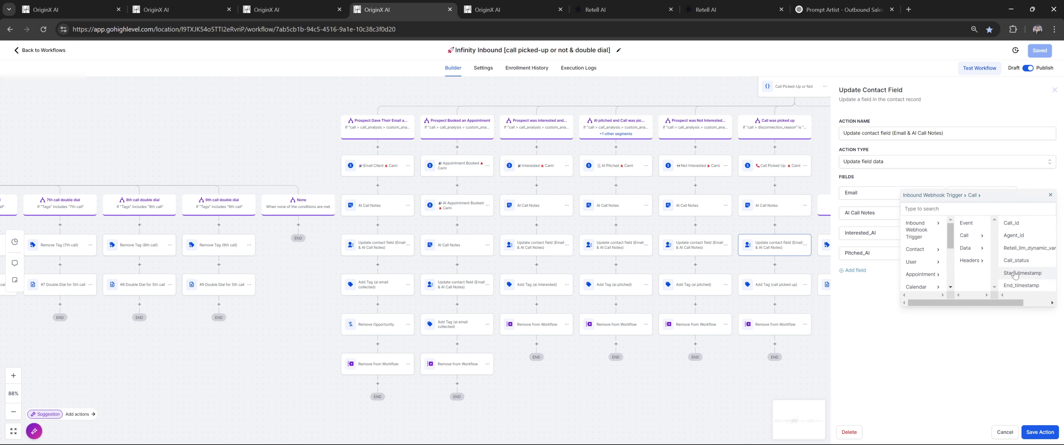
{"action": "left_click", "coordinate": [1021, 262]}
{"action": "left_click", "coordinate": [1026, 264]}
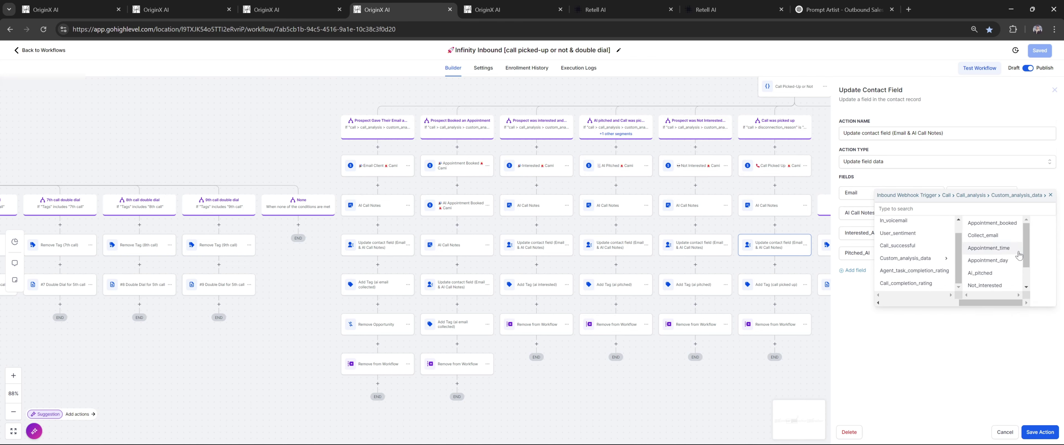
{"action": "left_click", "coordinate": [993, 240]}
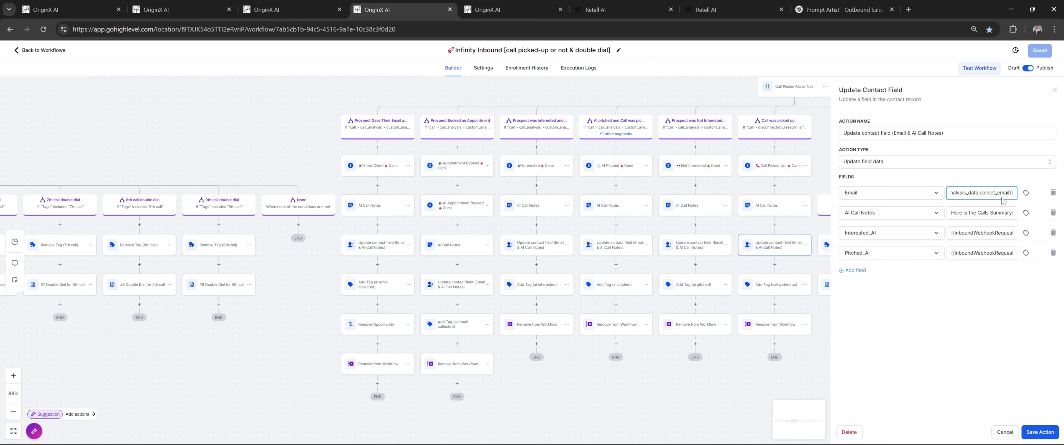
{"action": "left_click", "coordinate": [910, 193]}
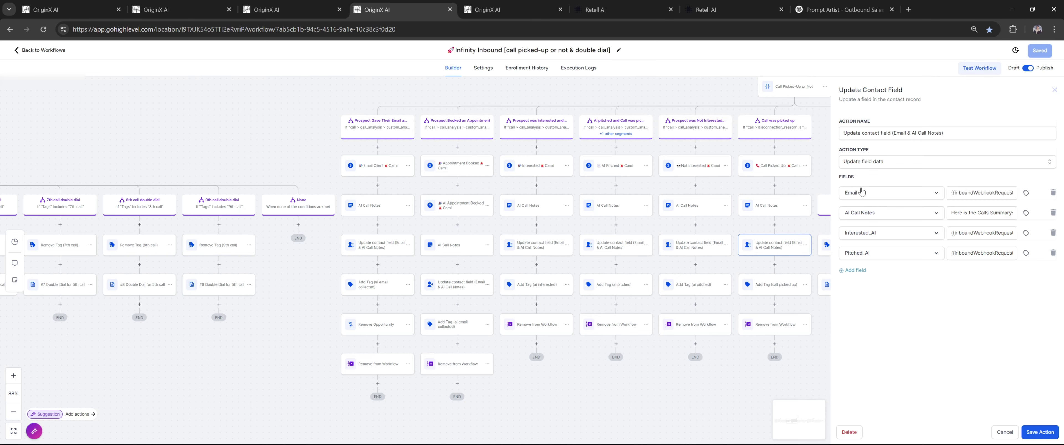
{"action": "left_click", "coordinate": [683, 250]}
{"action": "scroll", "coordinate": [777, 286], "scroll_direction": "down", "scroll_amount": 1}
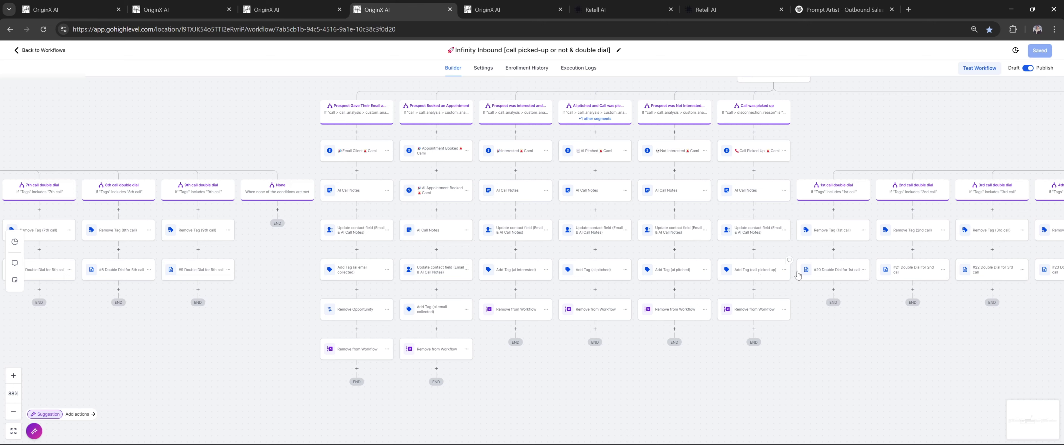
Open the Not Interested opportunity step and keep its stage at 9th Call (Dead)
{"action": "left_click", "coordinate": [779, 271]}
{"action": "left_click_drag", "start_coordinate": [815, 90], "coordinate": [722, 182]}
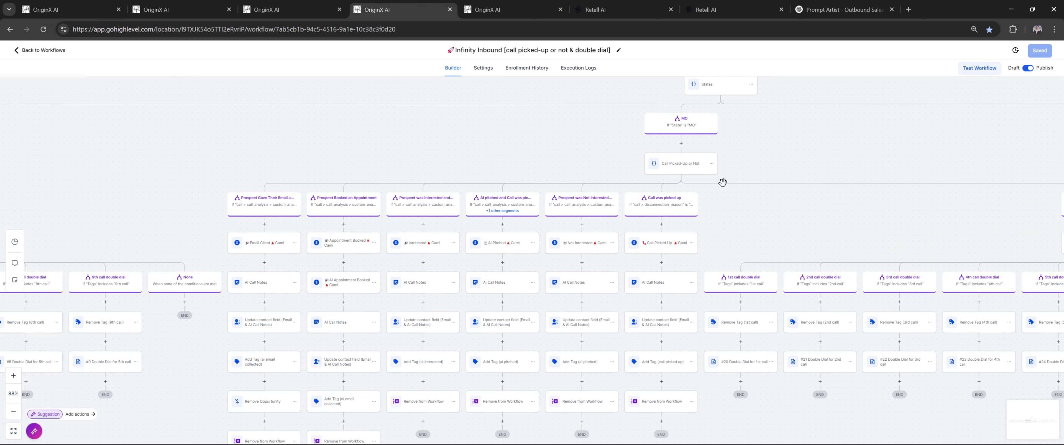
{"action": "scroll", "coordinate": [594, 225], "scroll_direction": "up", "scroll_amount": 3}
{"action": "scroll", "coordinate": [593, 226], "scroll_direction": "down", "scroll_amount": 5}
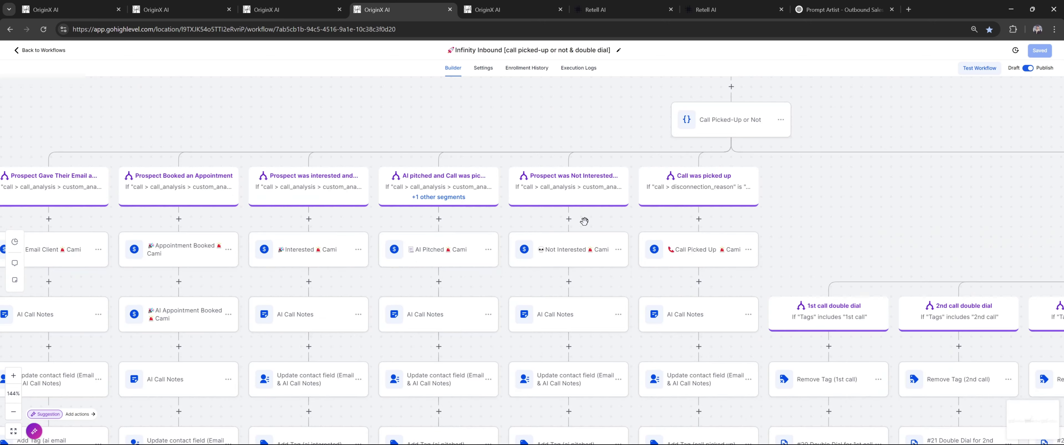
{"action": "scroll", "coordinate": [578, 221], "scroll_direction": "up", "scroll_amount": 2}
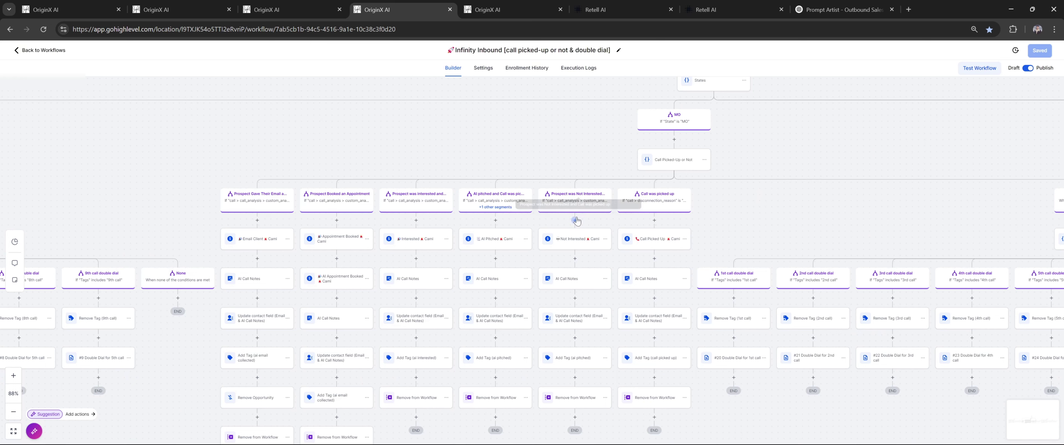
{"action": "left_click", "coordinate": [577, 243]}
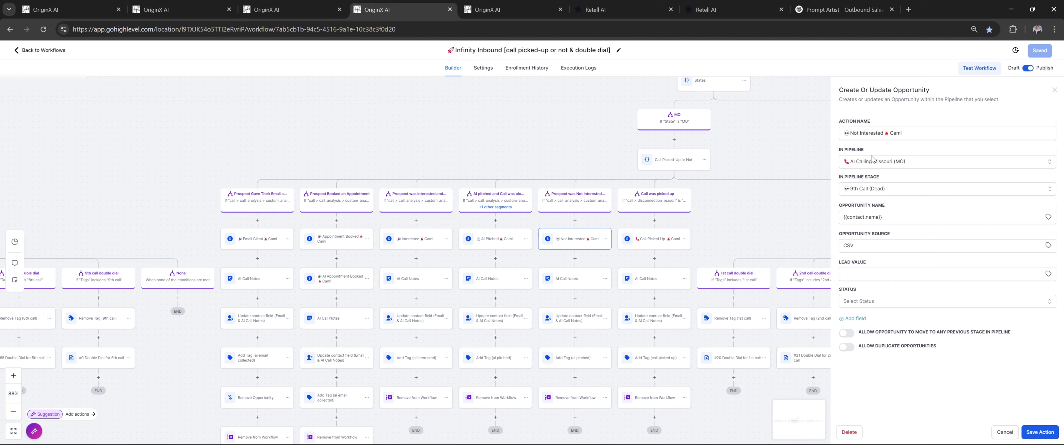
{"action": "left_click", "coordinate": [889, 193]}
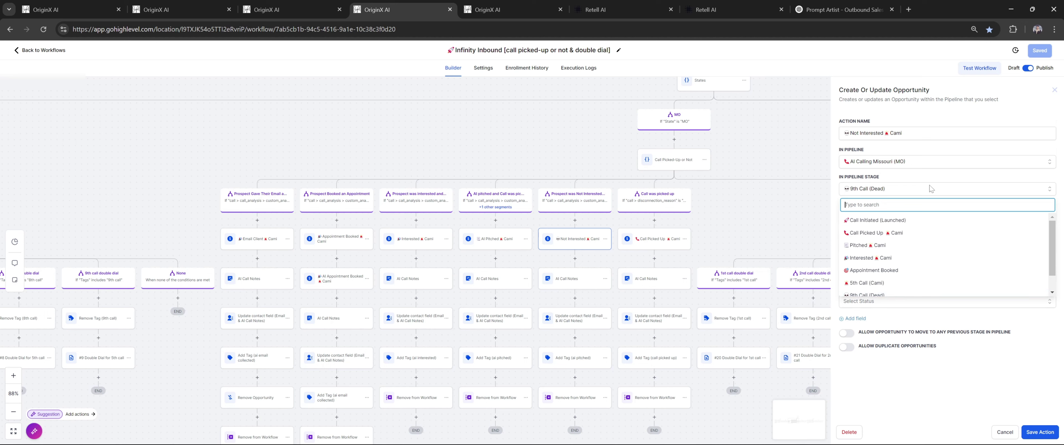
{"action": "left_click", "coordinate": [943, 181]}
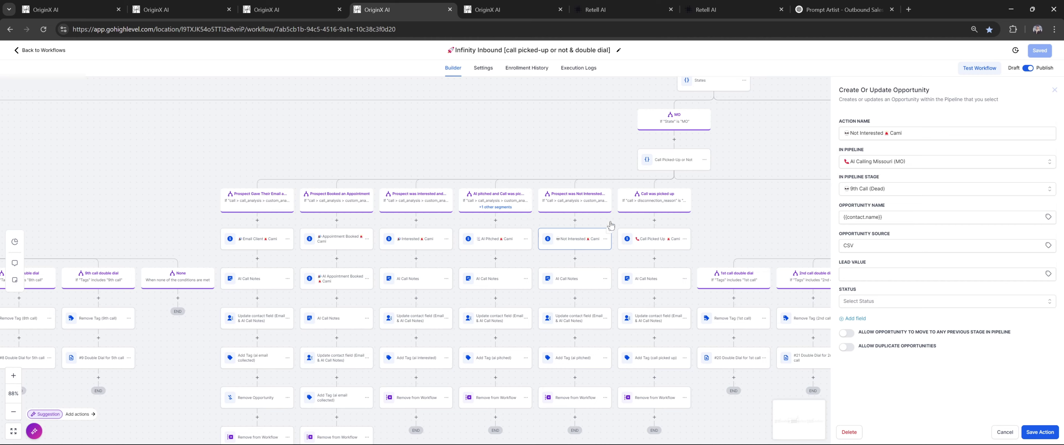
Glance at the Opportunities and DNC & Others tabs, then view Infinity Inbound's double-dial branches
{"action": "left_click_drag", "start_coordinate": [532, 166], "coordinate": [580, 143]}
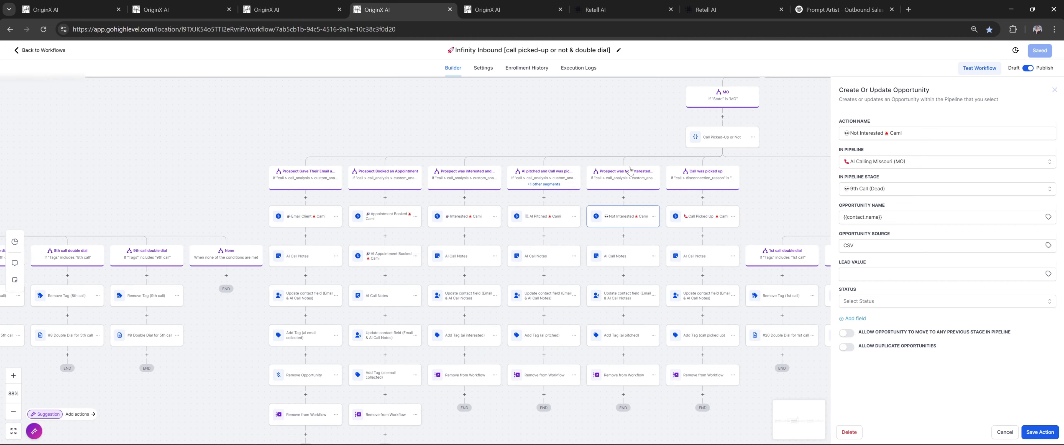
{"action": "left_click", "coordinate": [156, 5]}
{"action": "left_click", "coordinate": [155, 1]}
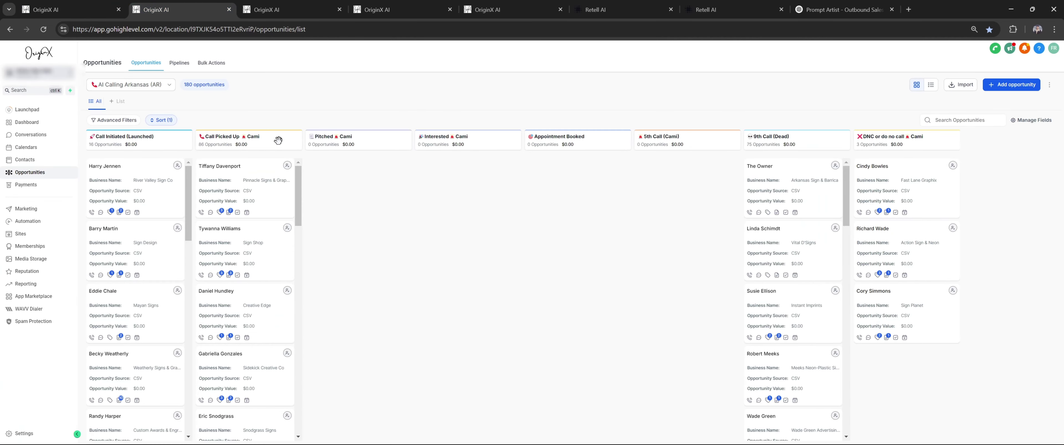
{"action": "left_click", "coordinate": [488, 1]}
{"action": "left_click", "coordinate": [409, 7]}
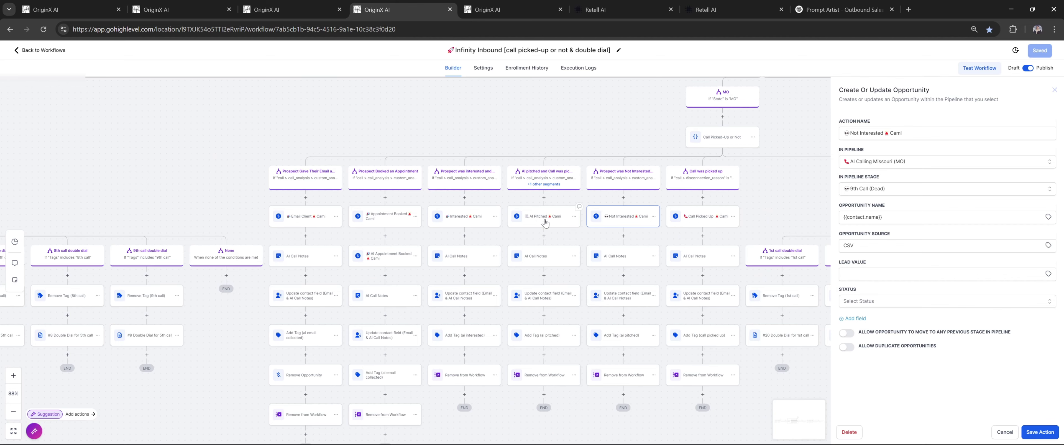
{"action": "left_click_drag", "start_coordinate": [746, 204], "coordinate": [575, 170]}
Inspect the Remove Tag (1st call) step and the 1st-call double dial webhook settings
{"action": "left_click", "coordinate": [1055, 91]}
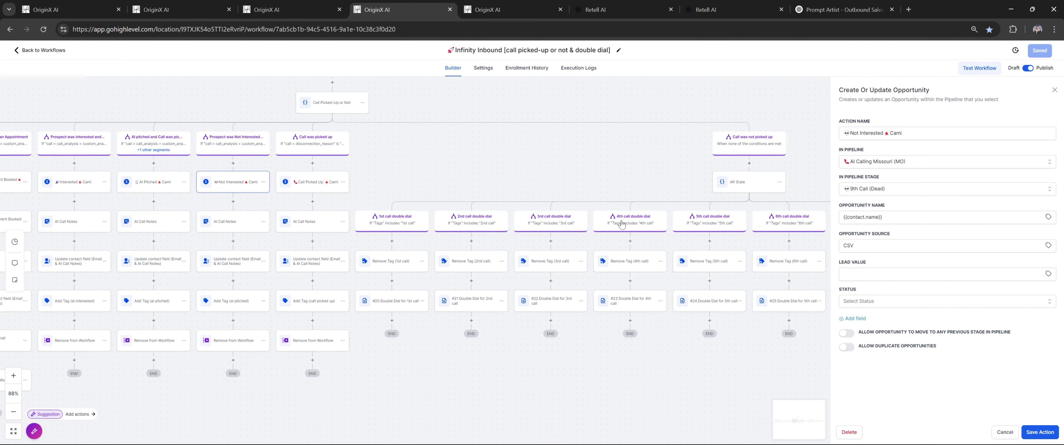
{"action": "left_click", "coordinate": [314, 289]}
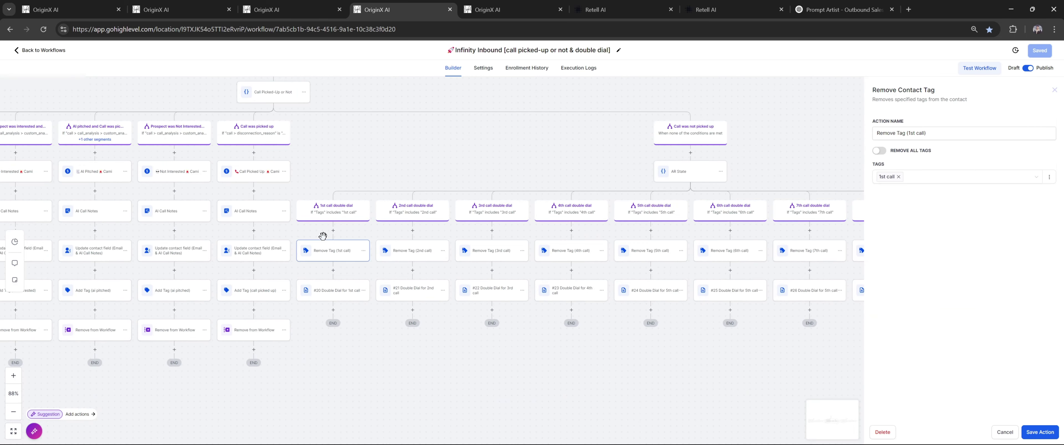
{"action": "scroll", "coordinate": [356, 260], "scroll_direction": "down", "scroll_amount": 2}
{"action": "left_click", "coordinate": [350, 234]}
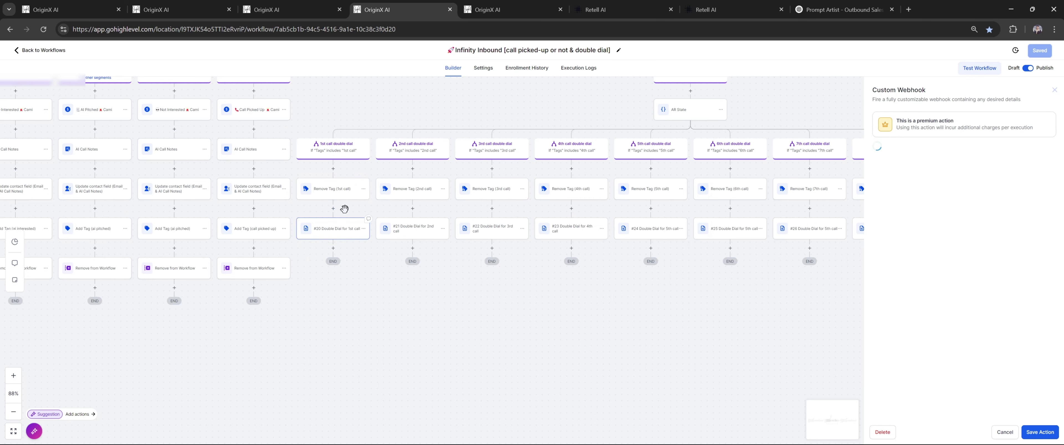
{"action": "scroll", "coordinate": [396, 200], "scroll_direction": "up", "scroll_amount": 3}
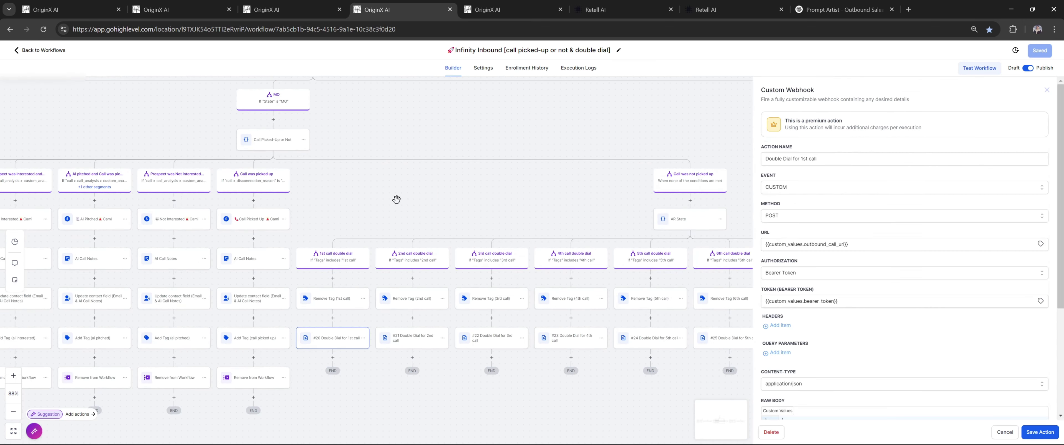
{"action": "scroll", "coordinate": [396, 200], "scroll_direction": "up", "scroll_amount": 7}
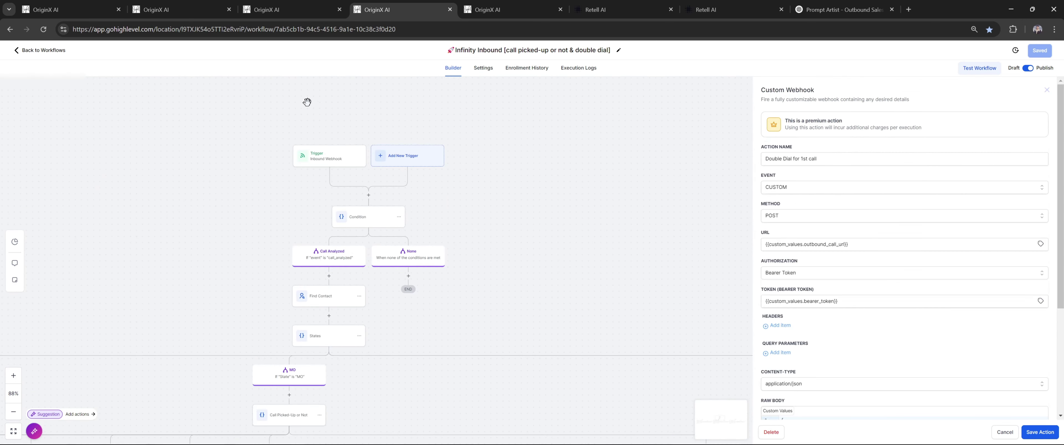
{"action": "scroll", "coordinate": [508, 231], "scroll_direction": "down", "scroll_amount": 5}
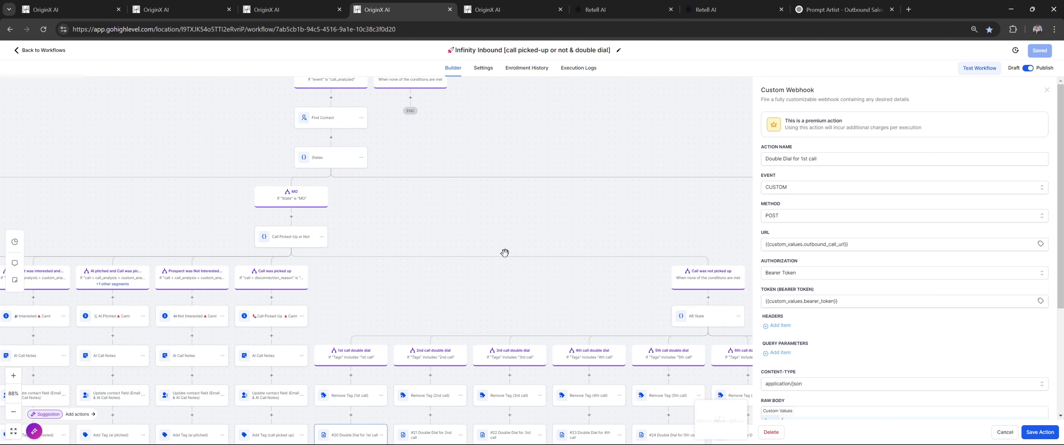
{"action": "scroll", "coordinate": [471, 221], "scroll_direction": "down", "scroll_amount": 4}
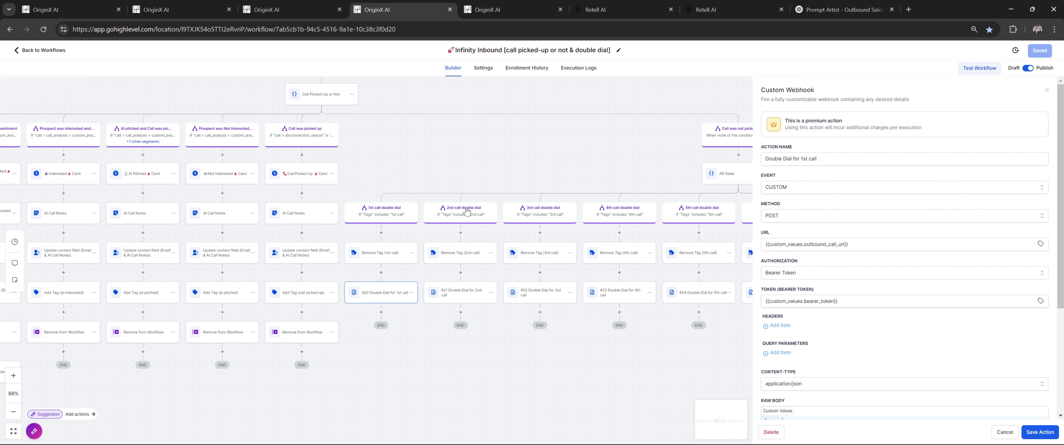
{"action": "scroll", "coordinate": [688, 162], "scroll_direction": "right", "scroll_amount": 2}
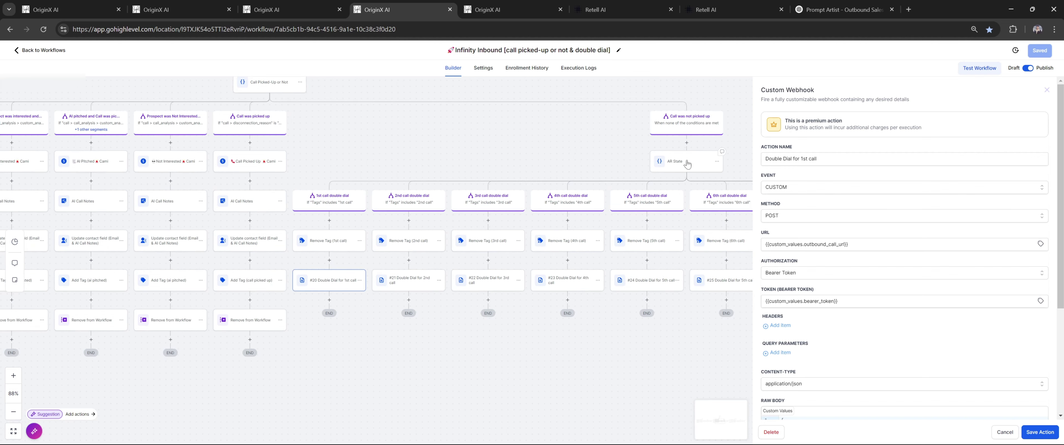
Review the AR State condition's 1st call branch, then open the Outbound Call to Sign Companies workflow
{"action": "left_click", "coordinate": [687, 164]}
{"action": "scroll", "coordinate": [309, 121], "scroll_direction": "up", "scroll_amount": 1}
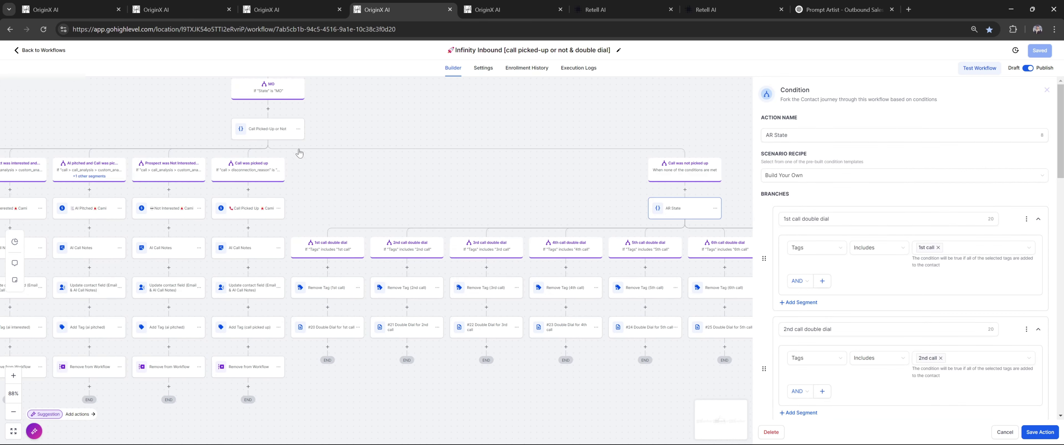
{"action": "scroll", "coordinate": [585, 189], "scroll_direction": "down", "scroll_amount": 1}
{"action": "scroll", "coordinate": [585, 189], "scroll_direction": "right", "scroll_amount": 1}
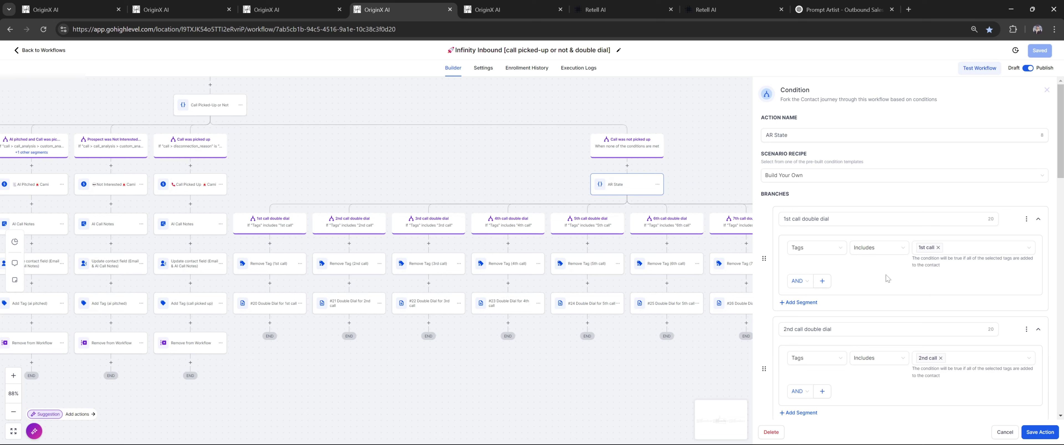
{"action": "left_click_drag", "start_coordinate": [869, 248], "coordinate": [916, 260]}
{"action": "left_click", "coordinate": [932, 290]}
{"action": "scroll", "coordinate": [892, 286], "scroll_direction": "down", "scroll_amount": 3}
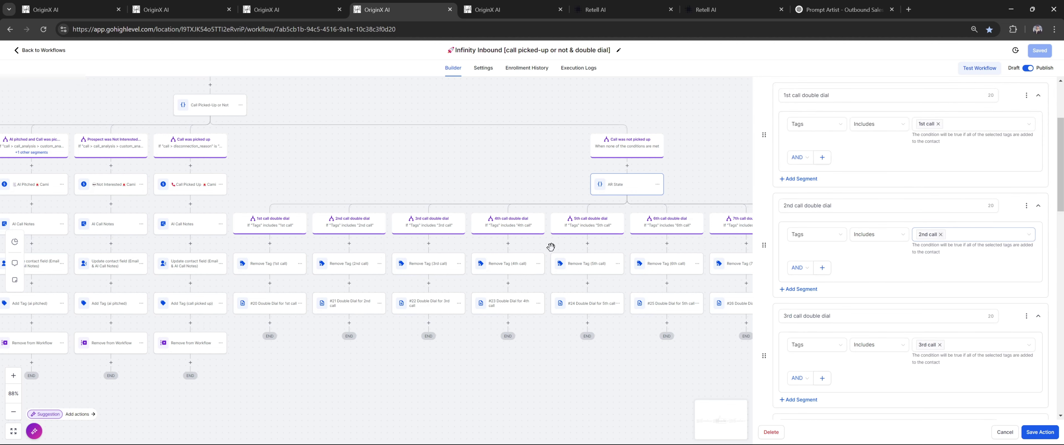
{"action": "scroll", "coordinate": [922, 164], "scroll_direction": "up", "scroll_amount": 3}
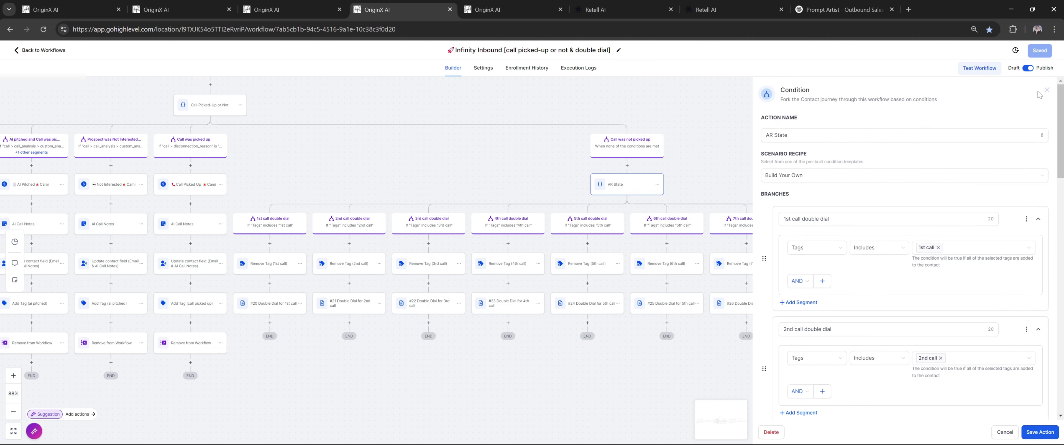
{"action": "left_click", "coordinate": [289, 9]}
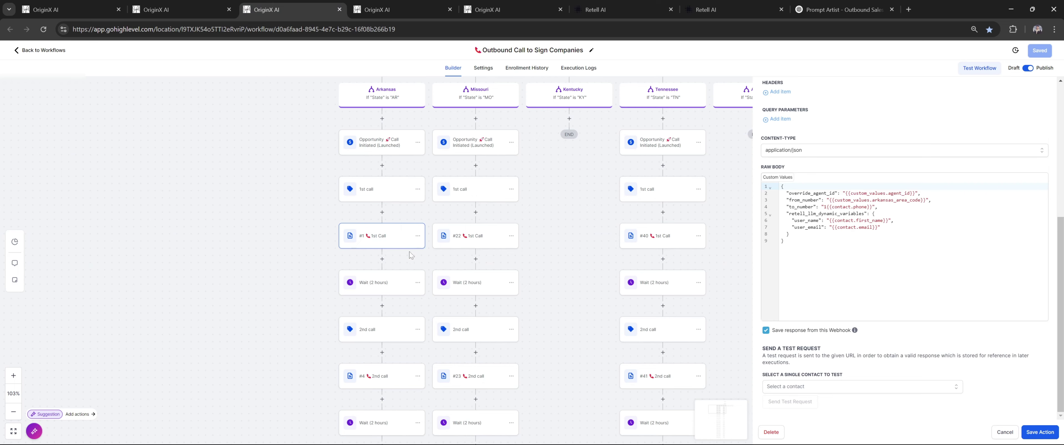
{"action": "left_click", "coordinate": [396, 9]}
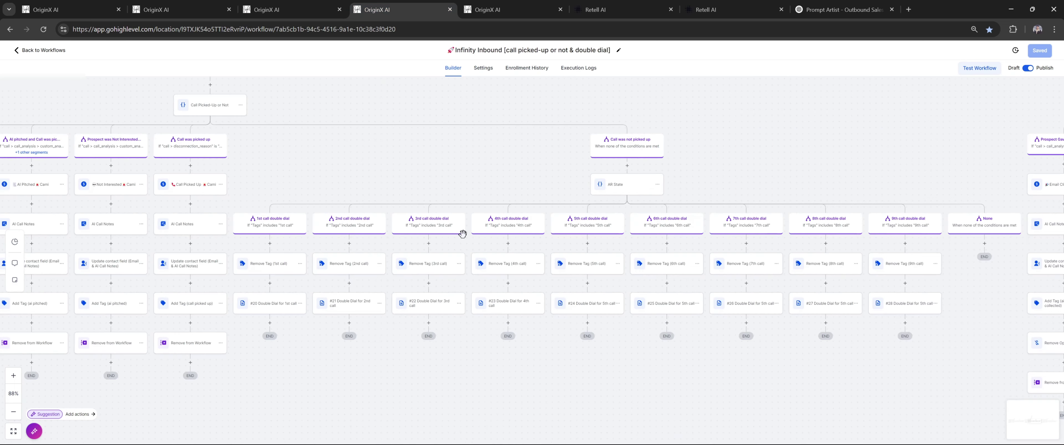
{"action": "left_click", "coordinate": [277, 261]}
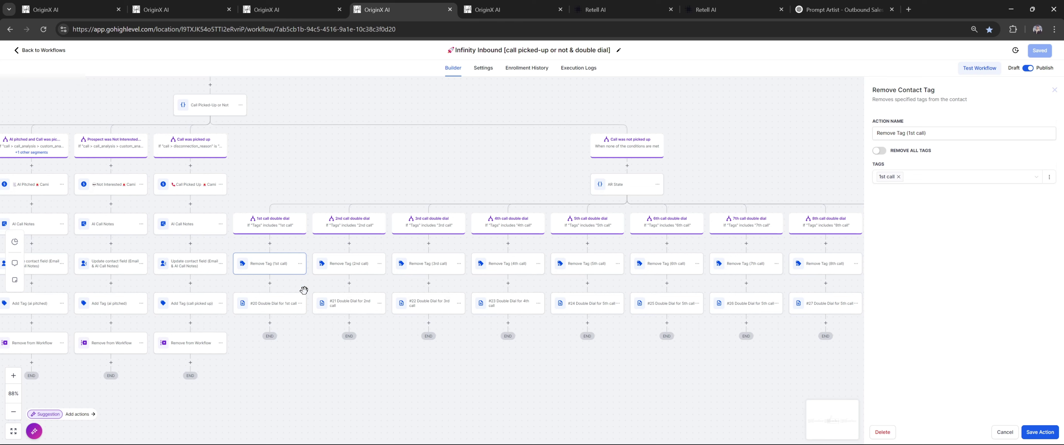
{"action": "left_click", "coordinate": [286, 310]}
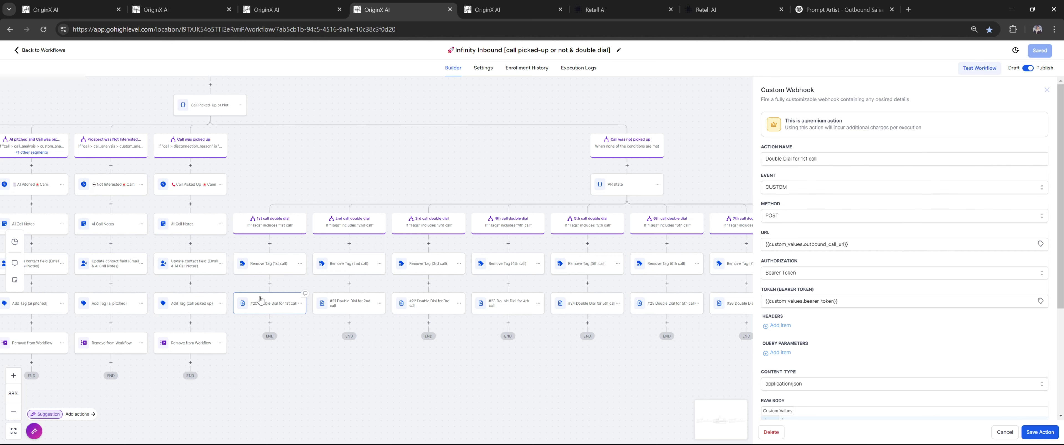
{"action": "scroll", "coordinate": [881, 197], "scroll_direction": "down", "scroll_amount": 4}
{"action": "scroll", "coordinate": [881, 198], "scroll_direction": "up", "scroll_amount": 4}
{"action": "left_click", "coordinate": [319, 8]}
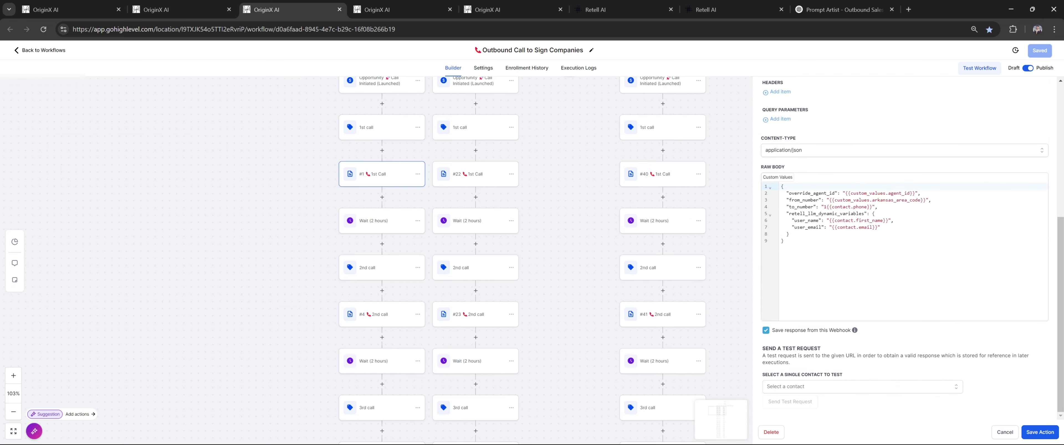
{"action": "scroll", "coordinate": [758, 235], "scroll_direction": "up", "scroll_amount": 3}
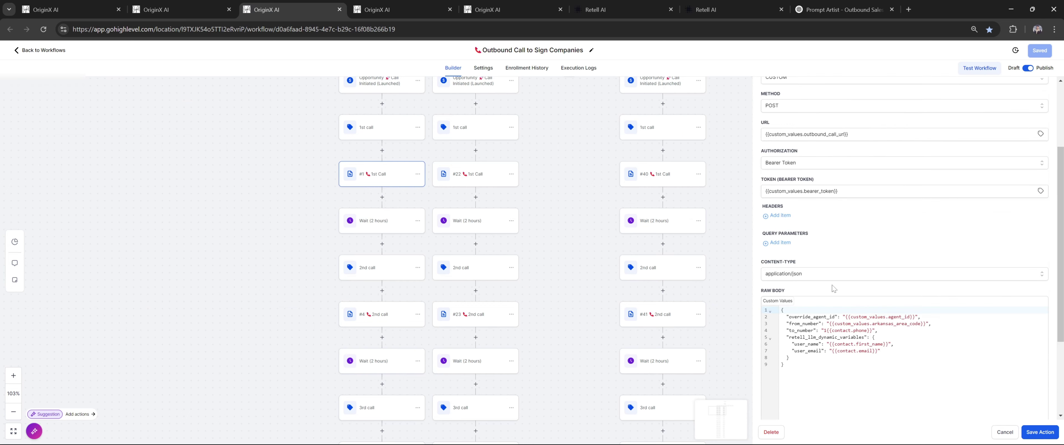
Zoom Infinity Inbound out one step, review and close the webhook panel, then go to DNC & Others
{"action": "left_click", "coordinate": [432, 6]}
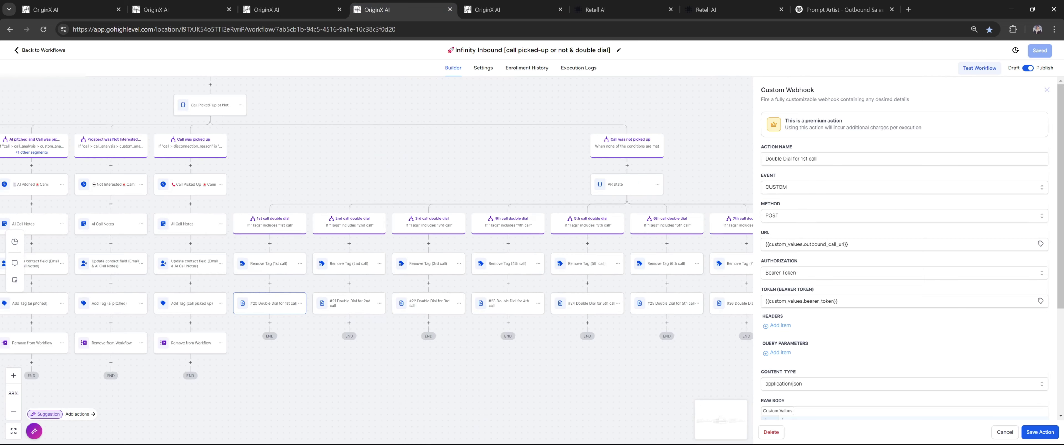
{"action": "key", "text": "ctrl+minus"}
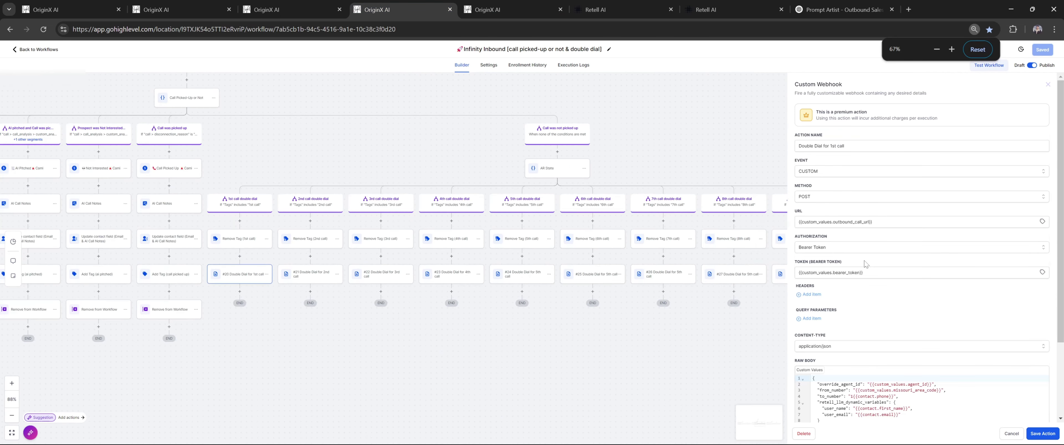
{"action": "scroll", "coordinate": [921, 248], "scroll_direction": "down", "scroll_amount": 1}
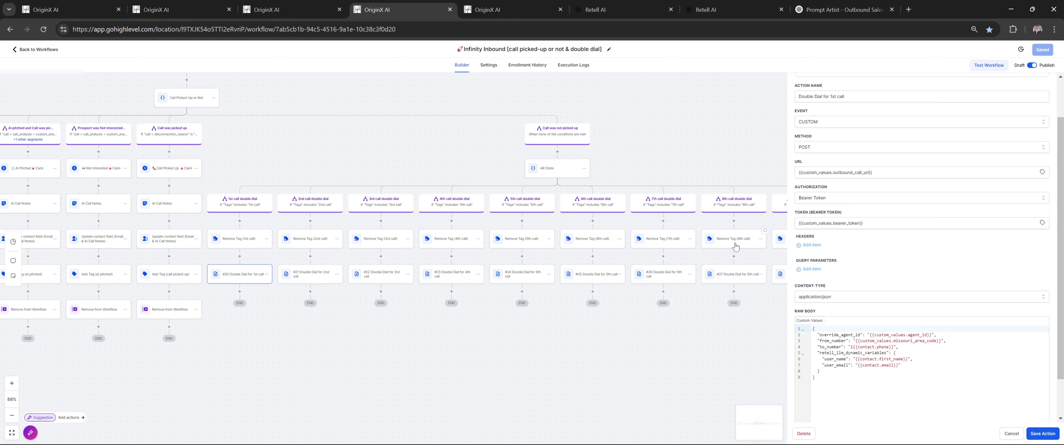
{"action": "scroll", "coordinate": [935, 307], "scroll_direction": "down", "scroll_amount": 1}
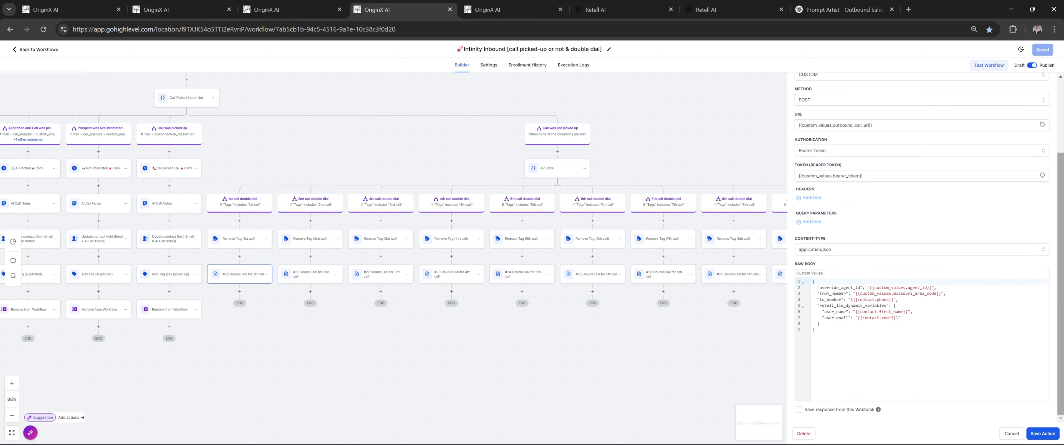
{"action": "scroll", "coordinate": [921, 289], "scroll_direction": "up", "scroll_amount": 2}
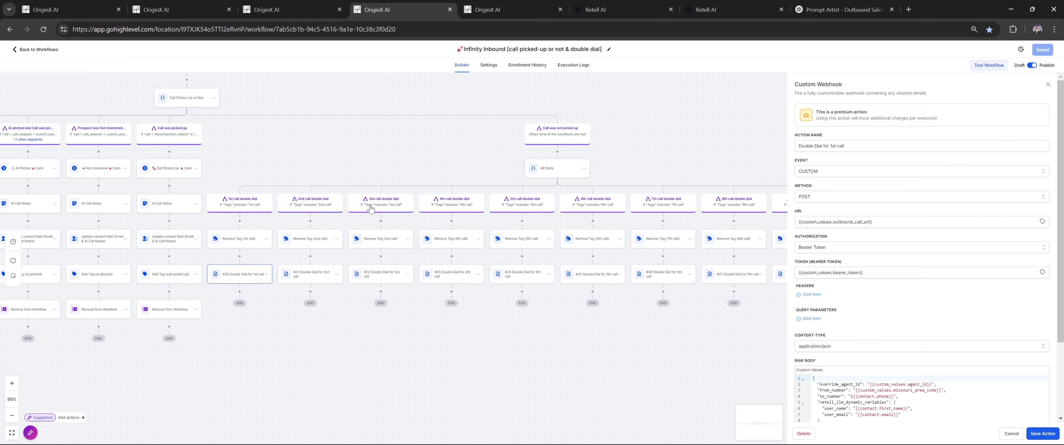
{"action": "left_click", "coordinate": [600, 308]}
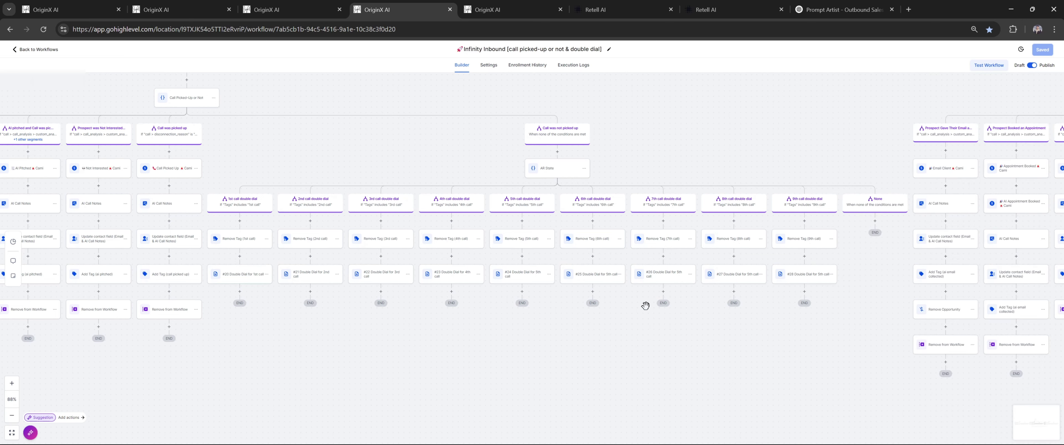
{"action": "key", "text": "ctrl+Tab"}
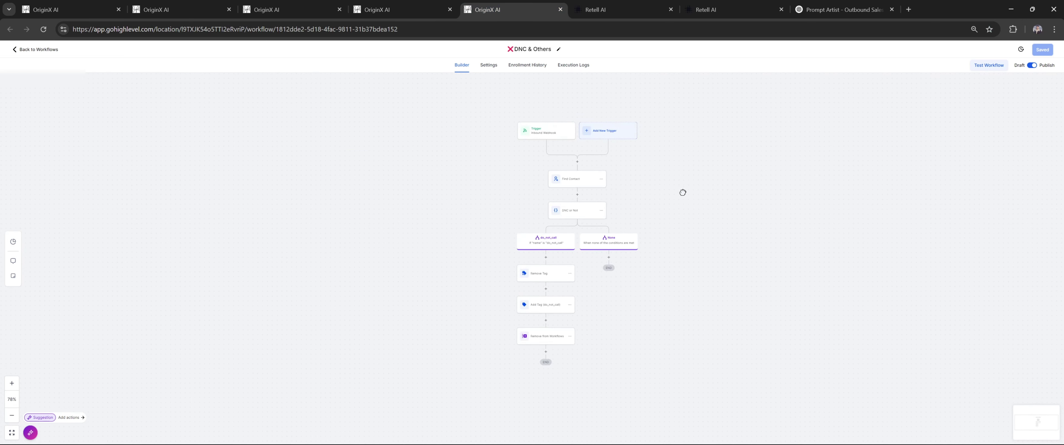
Open the DNC & Others Inbound Webhook trigger to view its webhook URL and sample request
{"action": "left_click_drag", "start_coordinate": [683, 193], "coordinate": [663, 188]}
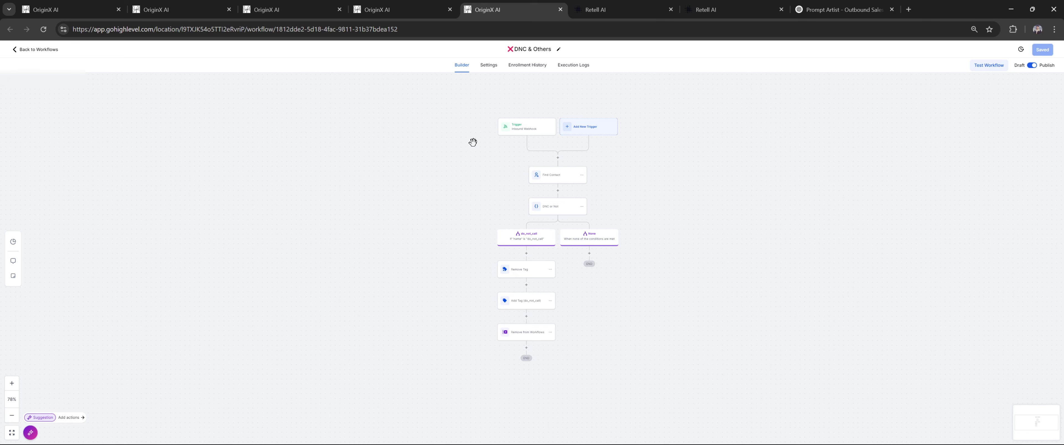
{"action": "scroll", "coordinate": [433, 171], "scroll_direction": "up", "scroll_amount": 5}
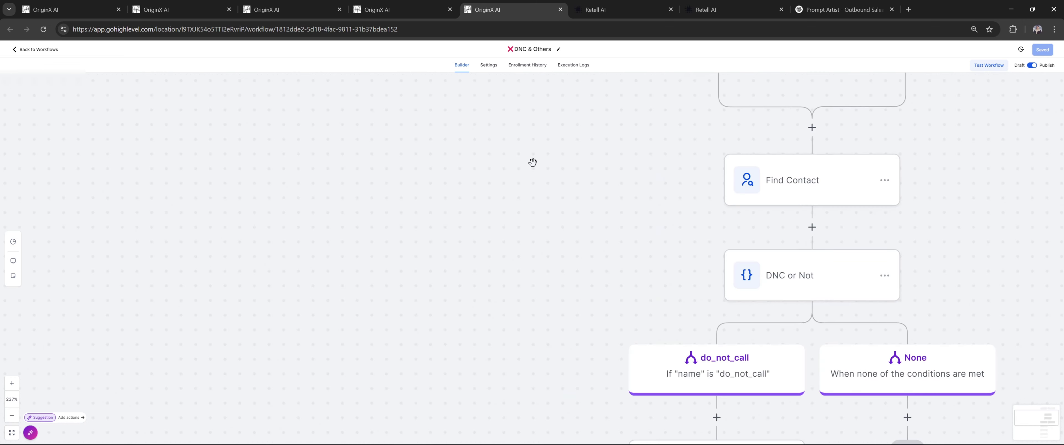
{"action": "scroll", "coordinate": [532, 163], "scroll_direction": "down", "scroll_amount": 3}
{"action": "left_click", "coordinate": [579, 169]}
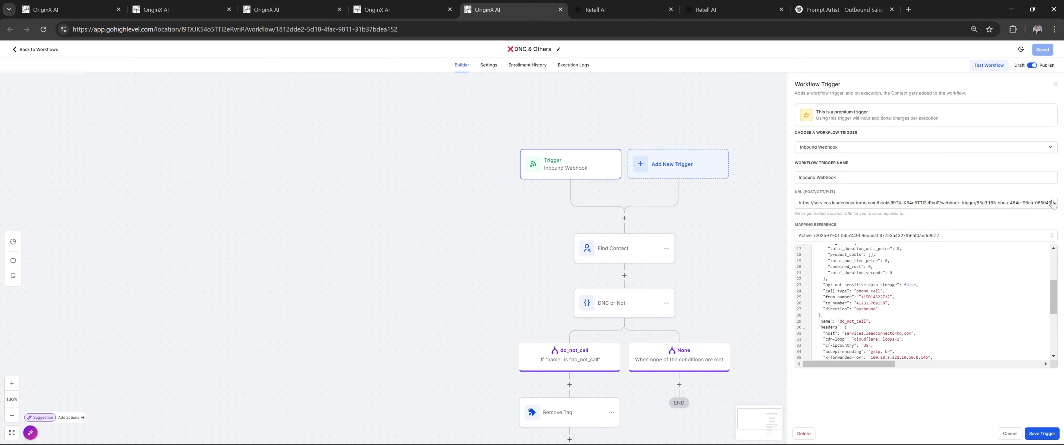
Open Retell's do_not_call custom function, select its webhook URL, and close the dialog
{"action": "left_click_drag", "start_coordinate": [696, 107], "coordinate": [638, 102]}
{"action": "left_click", "coordinate": [616, 7]}
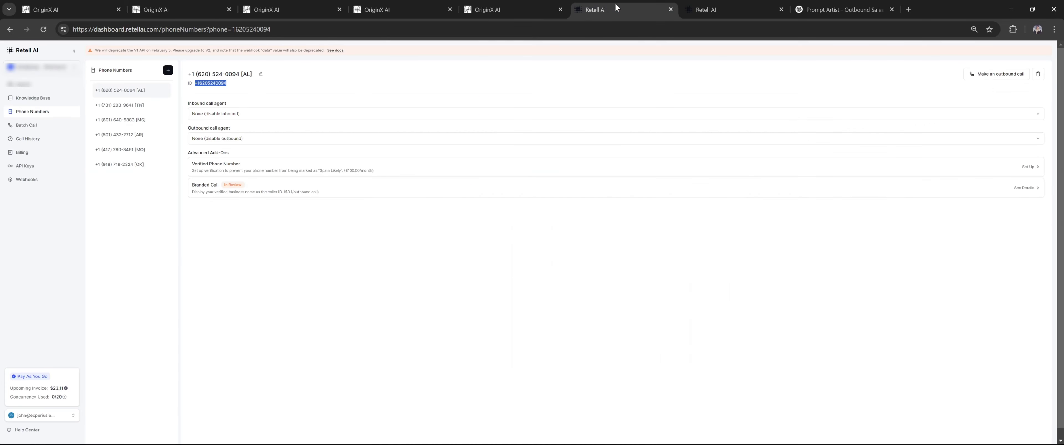
{"action": "left_click", "coordinate": [703, 6]}
{"action": "scroll", "coordinate": [582, 126], "scroll_direction": "up", "scroll_amount": 1}
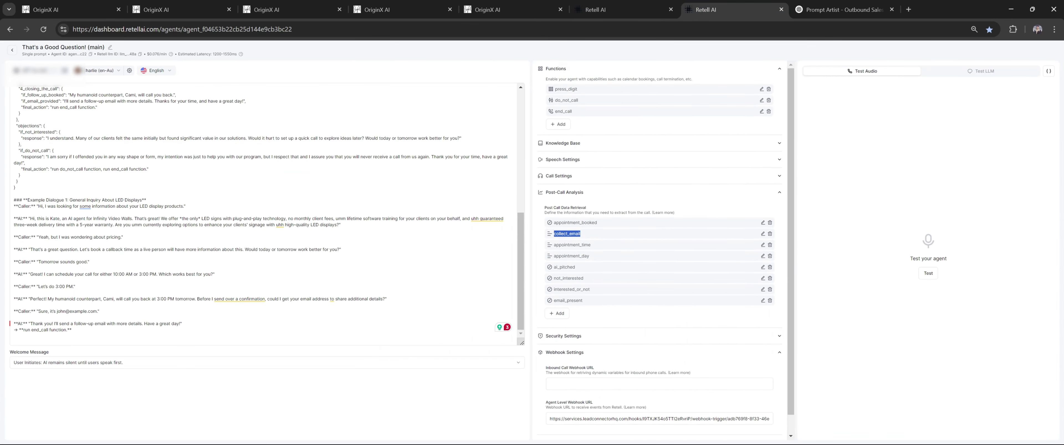
{"action": "left_click", "coordinate": [761, 100]}
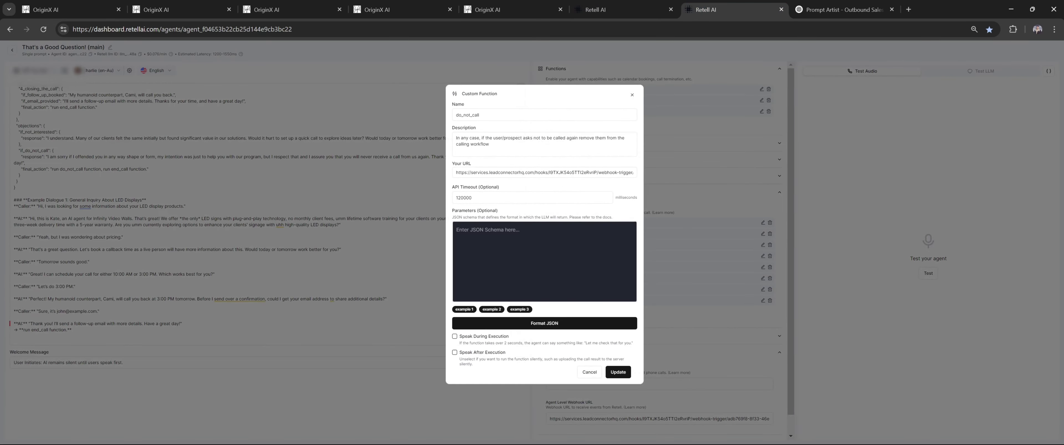
{"action": "triple_click", "coordinate": [530, 173]}
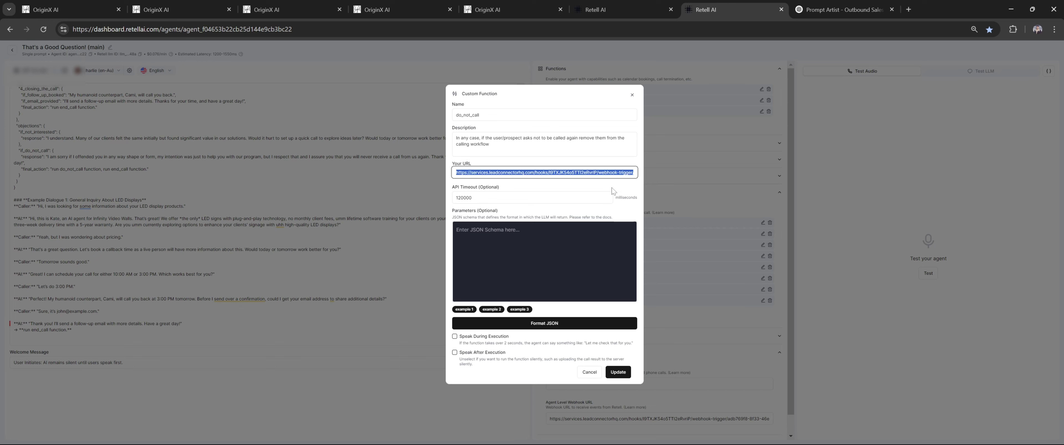
{"action": "left_click", "coordinate": [632, 96]}
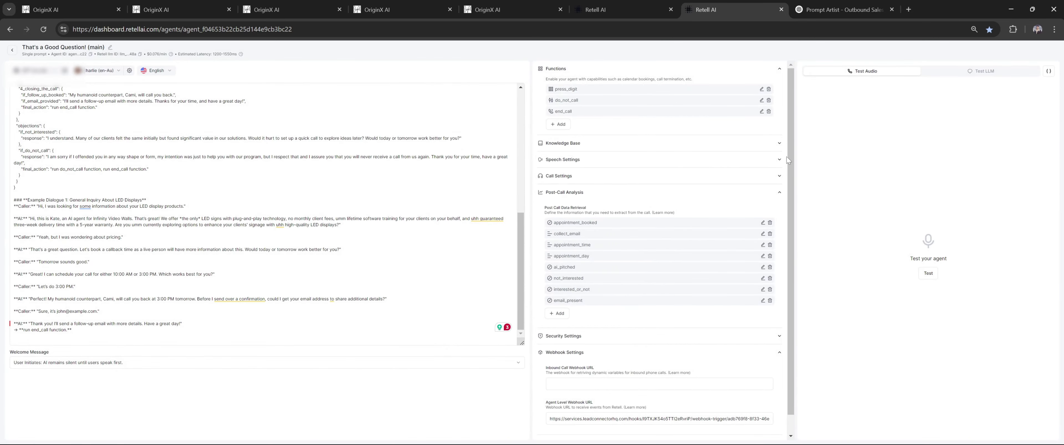
Look through the open workflow tabs and return to the Retell agent editor
{"action": "left_click", "coordinate": [411, 5]}
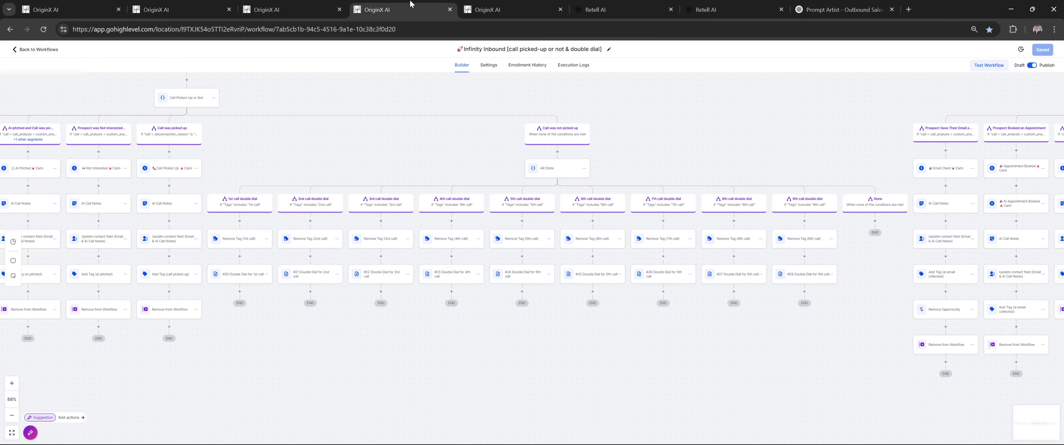
{"action": "left_click", "coordinate": [289, 10]}
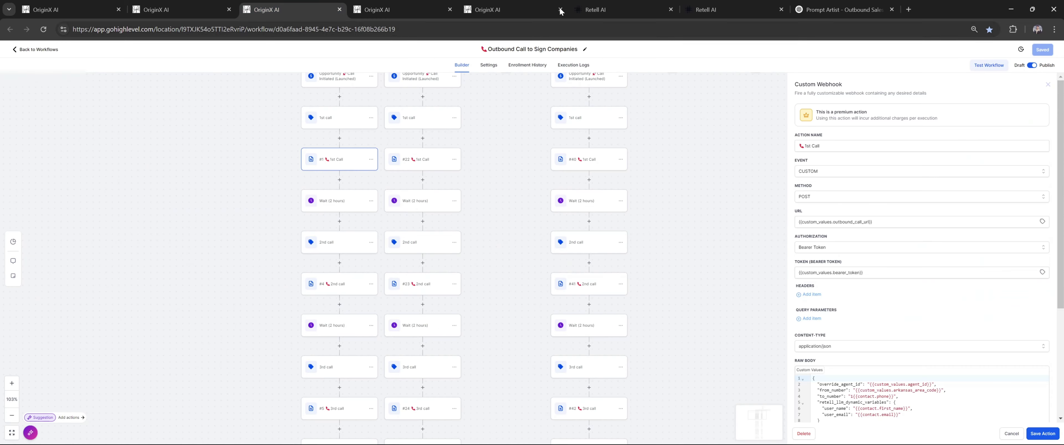
{"action": "left_click", "coordinate": [620, 9]}
{"action": "left_click", "coordinate": [717, 6]}
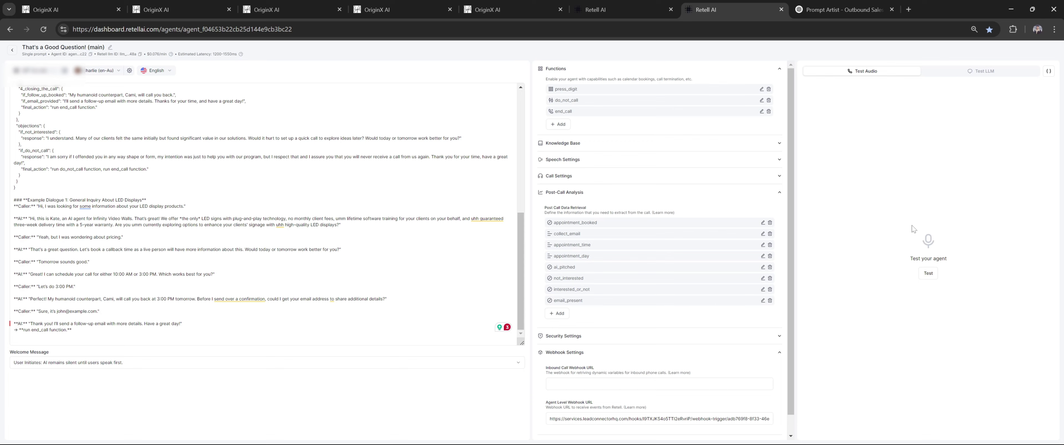
Find the prompt's final_action line and select its do_not_call function mention
{"action": "left_click", "coordinate": [264, 315]}
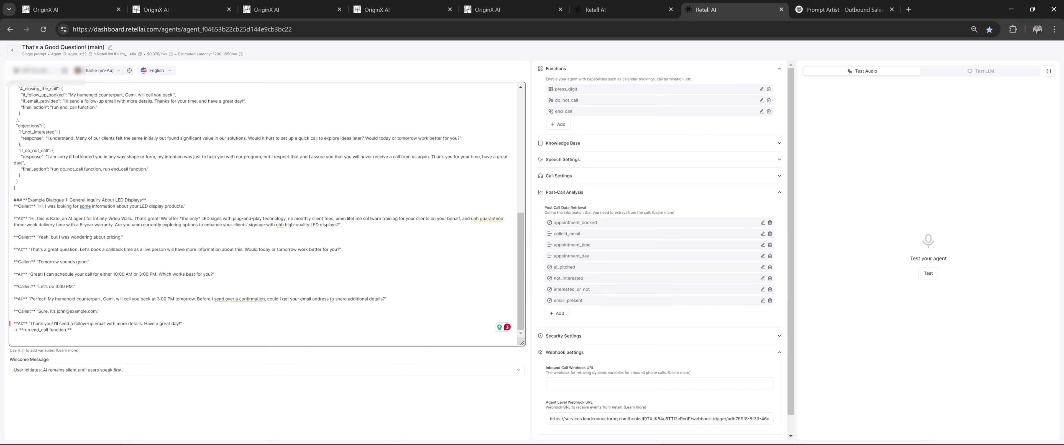
{"action": "scroll", "coordinate": [264, 215], "scroll_direction": "up", "scroll_amount": 3}
{"action": "scroll", "coordinate": [264, 215], "scroll_direction": "down", "scroll_amount": 3}
{"action": "triple_click", "coordinate": [59, 169]}
{"action": "left_click", "coordinate": [60, 169]}
{"action": "left_click", "coordinate": [19, 175]}
{"action": "left_click_drag", "start_coordinate": [60, 169], "coordinate": [100, 169]}
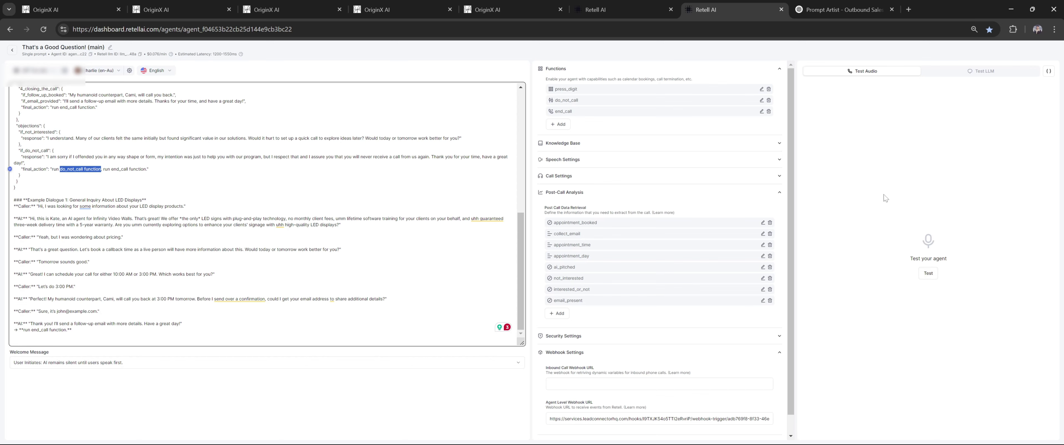
{"action": "left_click", "coordinate": [496, 9]}
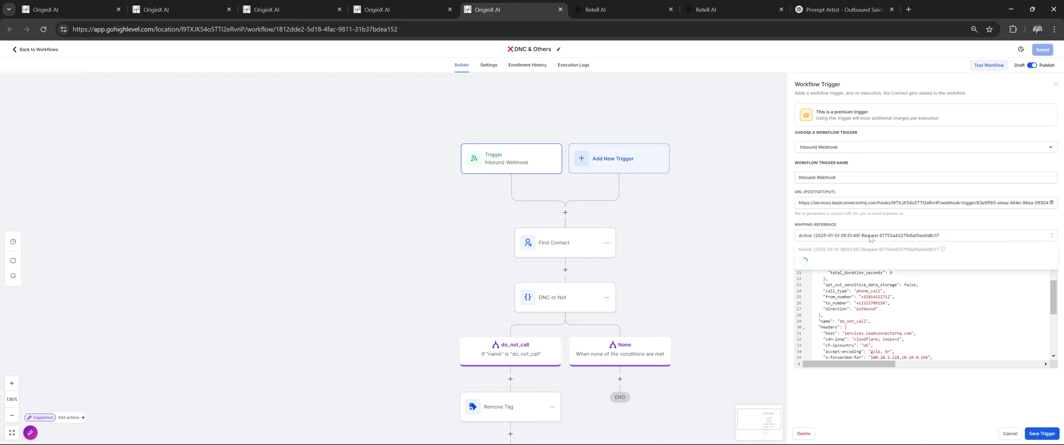
Delete the three old contact match fields from the Find Contact step
{"action": "left_click", "coordinate": [872, 236]}
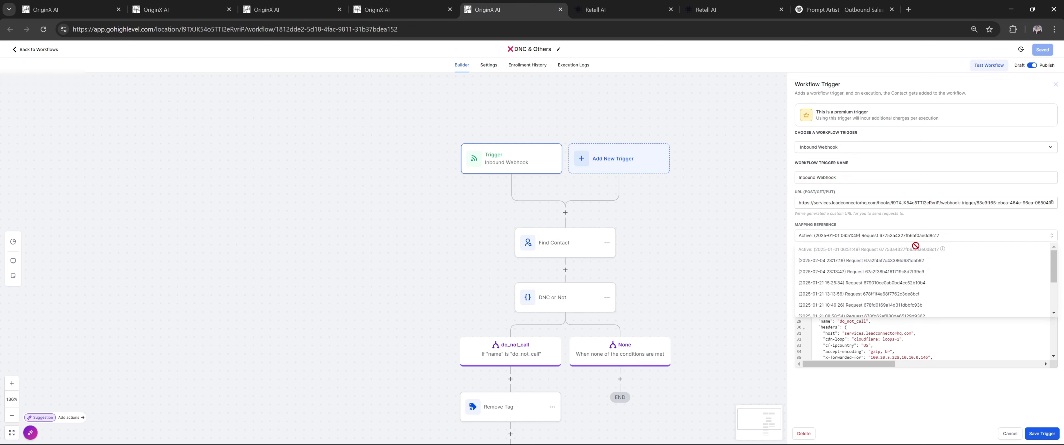
{"action": "left_click", "coordinate": [942, 223]}
{"action": "left_click", "coordinate": [565, 244]}
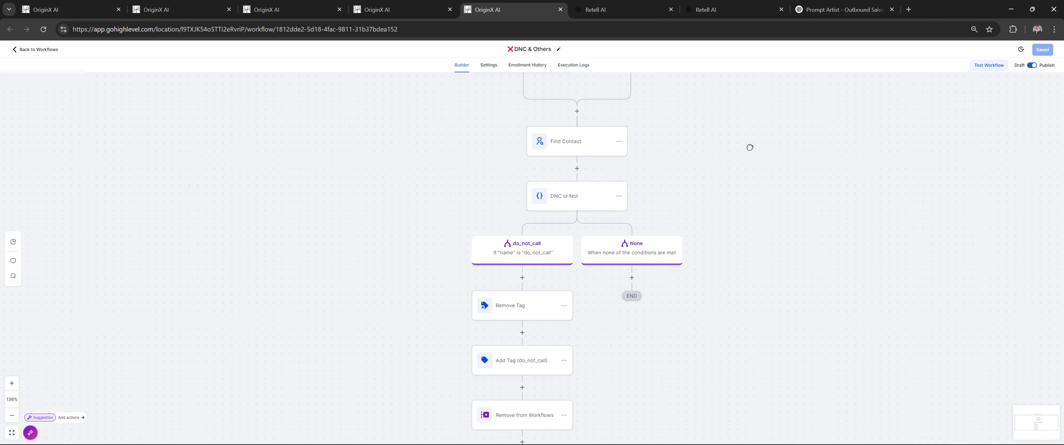
{"action": "left_click", "coordinate": [949, 168]}
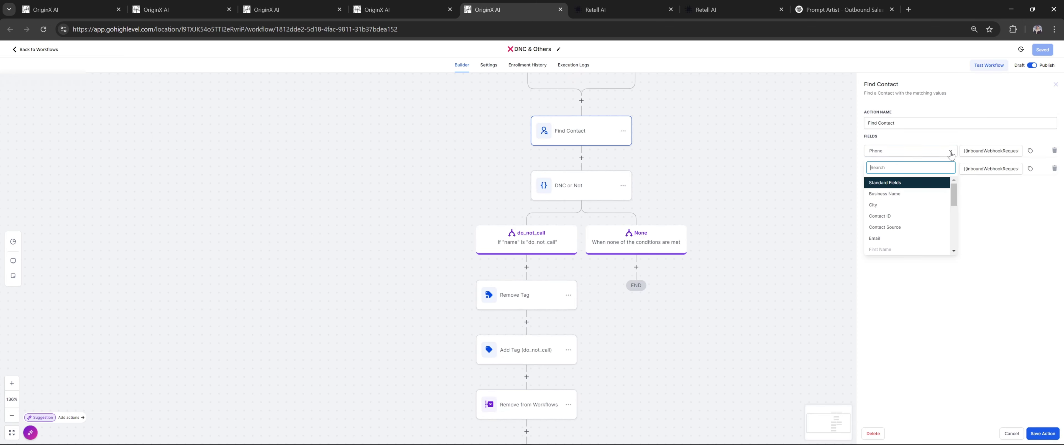
{"action": "left_click", "coordinate": [1054, 186]}
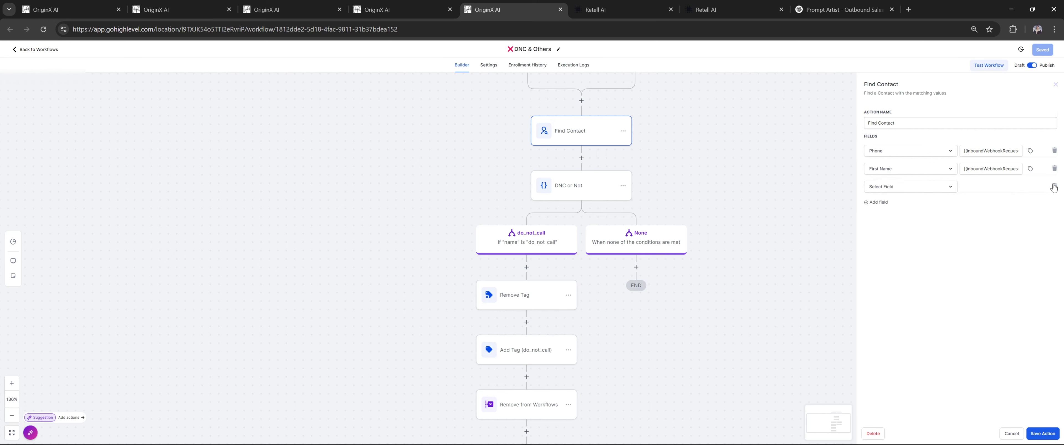
{"action": "left_click", "coordinate": [1055, 169]}
{"action": "left_click", "coordinate": [1054, 151]}
Match contacts by Phone, using the webhook call's To_number as the value
{"action": "left_click", "coordinate": [877, 137]}
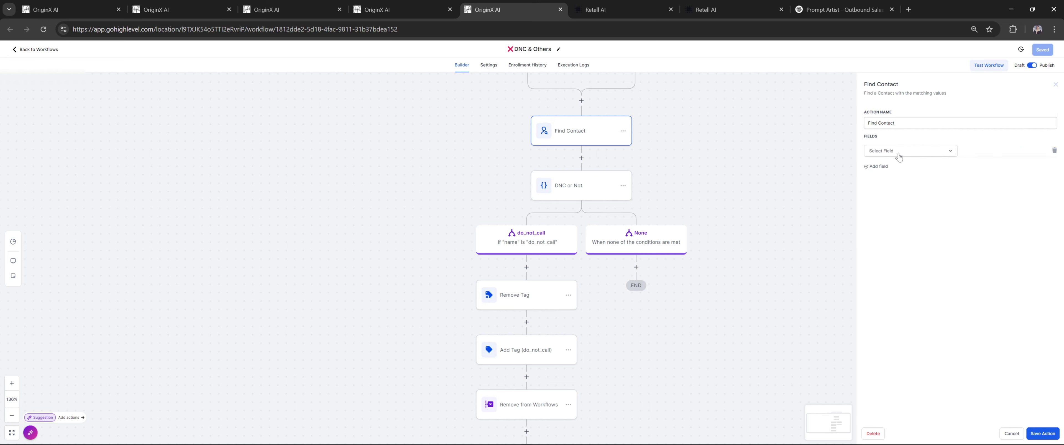
{"action": "left_click", "coordinate": [901, 152]}
{"action": "type", "text": "phone"}
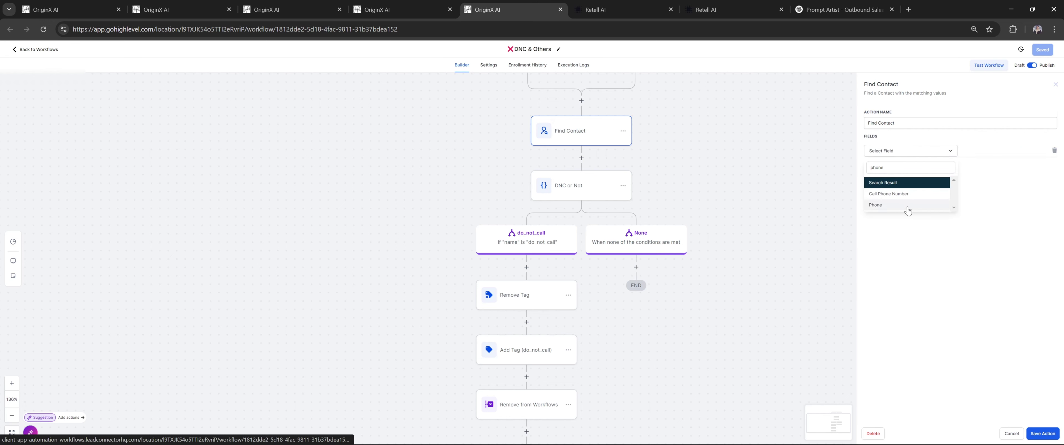
{"action": "left_click", "coordinate": [880, 205]}
{"action": "left_click", "coordinate": [1027, 154]}
{"action": "left_click", "coordinate": [1024, 178]}
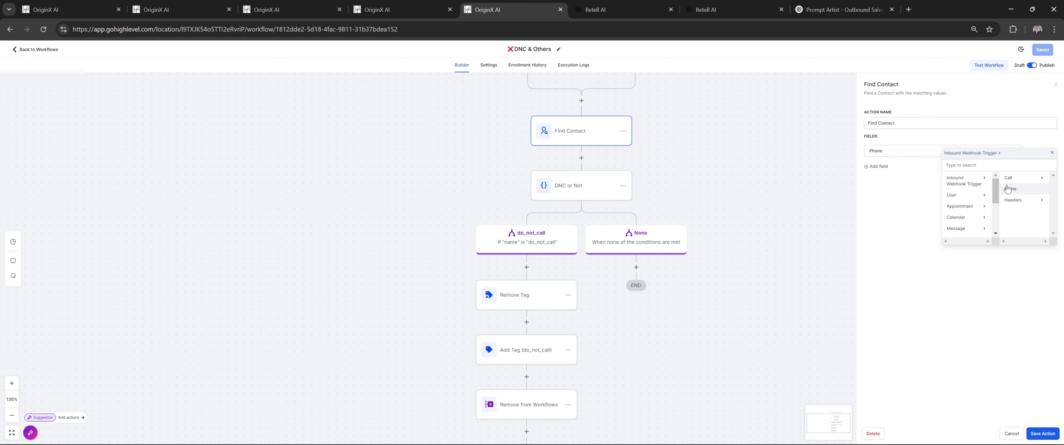
{"action": "left_click", "coordinate": [1014, 178]}
{"action": "scroll", "coordinate": [1012, 221], "scroll_direction": "down", "scroll_amount": 2}
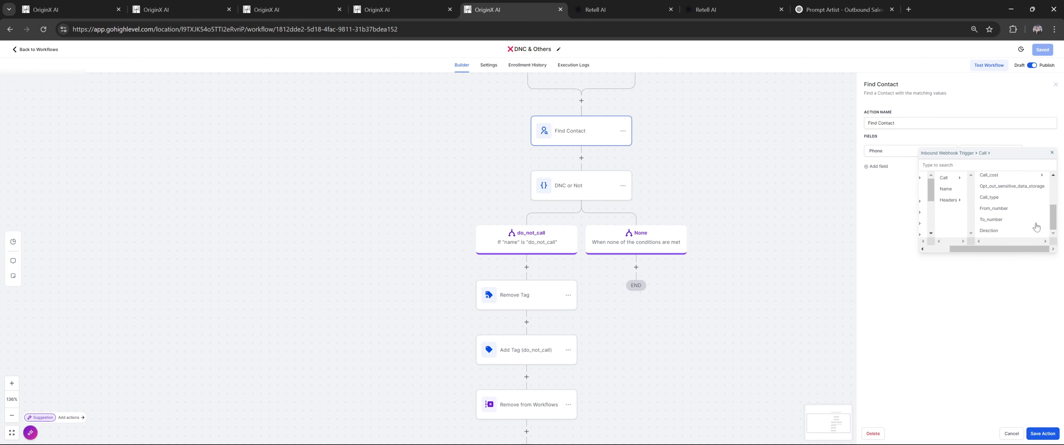
{"action": "left_click", "coordinate": [991, 220]}
Also match by First Name, using the call's Retell dynamic variable User_name
{"action": "left_click", "coordinate": [879, 166]}
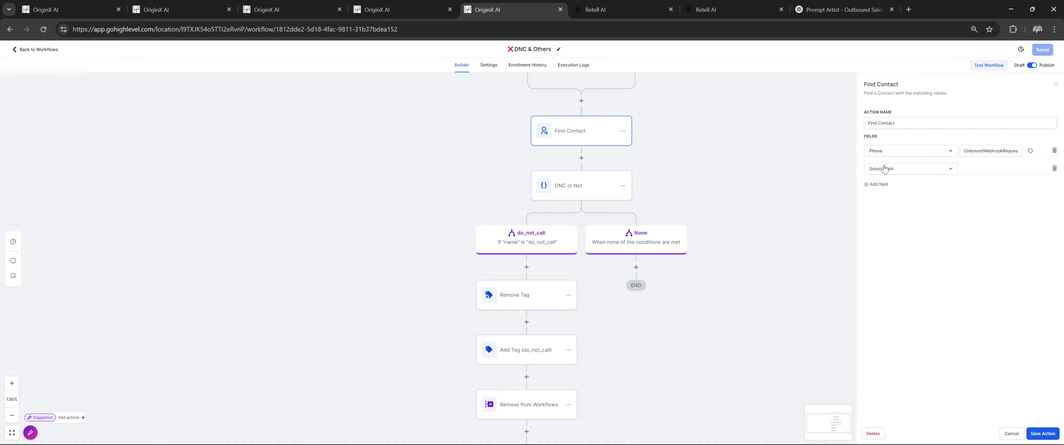
{"action": "left_click", "coordinate": [886, 169]}
{"action": "type", "text": "name"}
{"action": "left_click", "coordinate": [880, 223]}
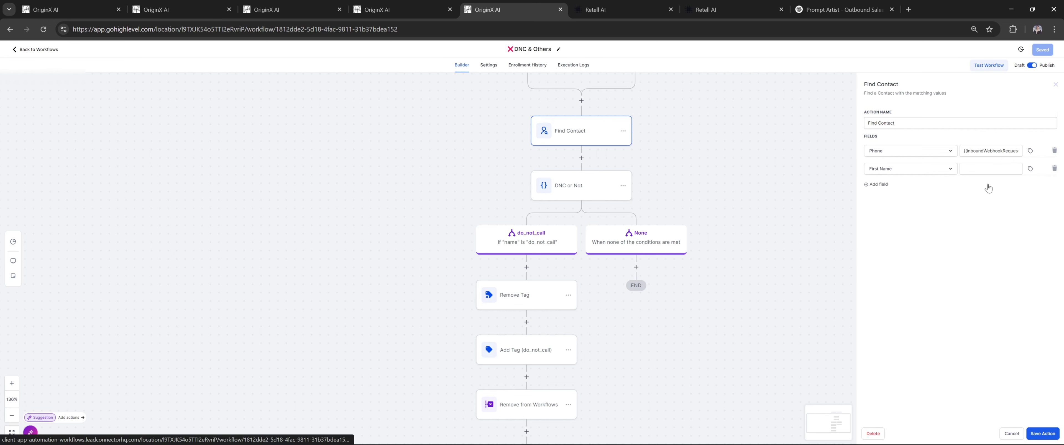
{"action": "left_click", "coordinate": [1030, 169]}
{"action": "left_click", "coordinate": [1003, 198]}
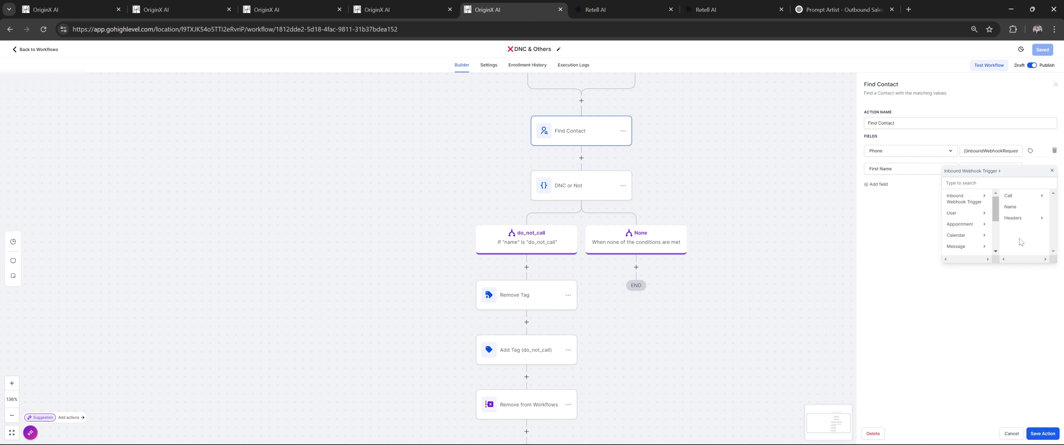
{"action": "left_click", "coordinate": [1018, 196]}
{"action": "left_click_drag", "start_coordinate": [1003, 268], "coordinate": [1028, 268]}
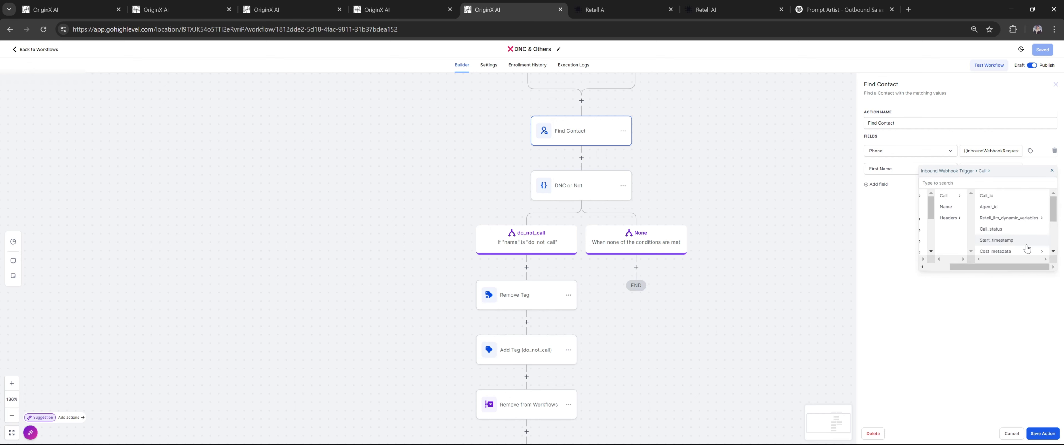
{"action": "scroll", "coordinate": [1027, 246], "scroll_direction": "down", "scroll_amount": 2}
{"action": "scroll", "coordinate": [1027, 246], "scroll_direction": "up", "scroll_amount": 2}
{"action": "left_click", "coordinate": [1005, 220]}
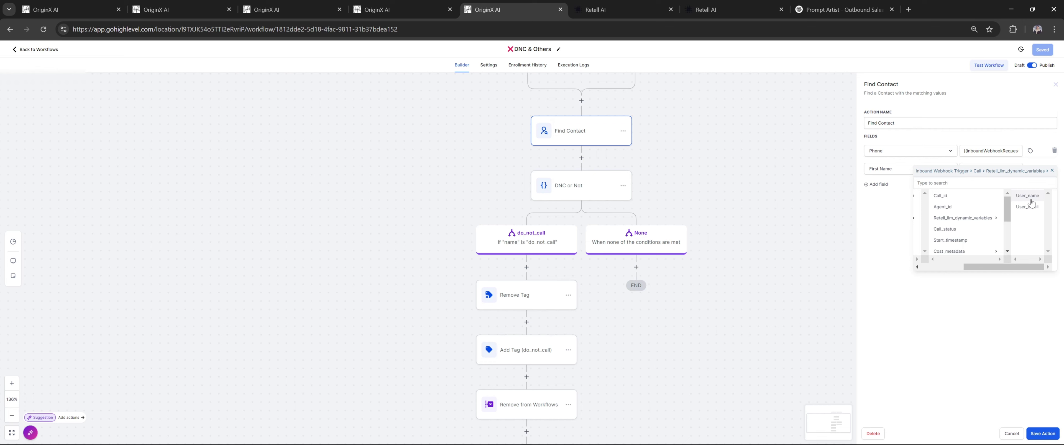
{"action": "left_click", "coordinate": [1028, 196]}
{"action": "left_click", "coordinate": [574, 186]}
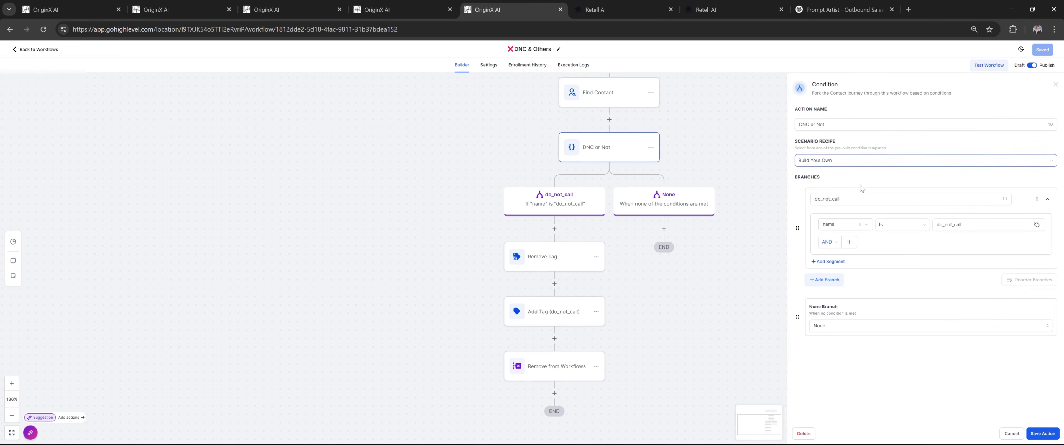
Add a second branch to the DNC or Not condition
{"action": "left_click", "coordinate": [824, 280]}
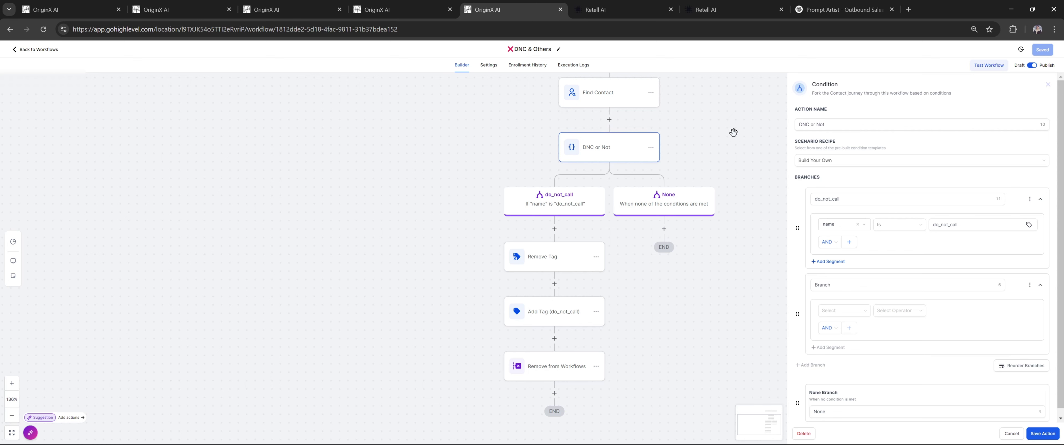
{"action": "left_click", "coordinate": [609, 119]}
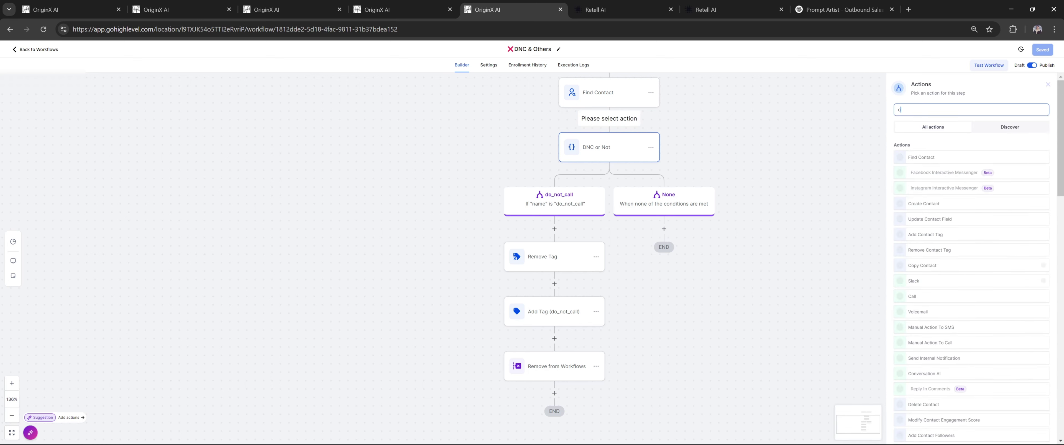
{"action": "type", "text": "cond"}
{"action": "key", "text": "BackSpace"}
{"action": "key", "text": "BackSpace"}
{"action": "key", "text": "BackSpace"}
{"action": "key", "text": "BackSpace"}
{"action": "type", "text": "if"}
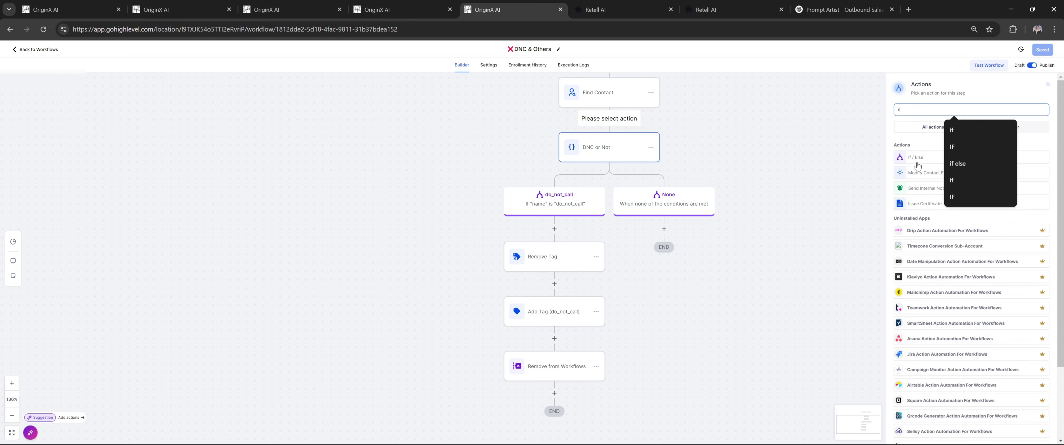
{"action": "left_click", "coordinate": [1047, 84]}
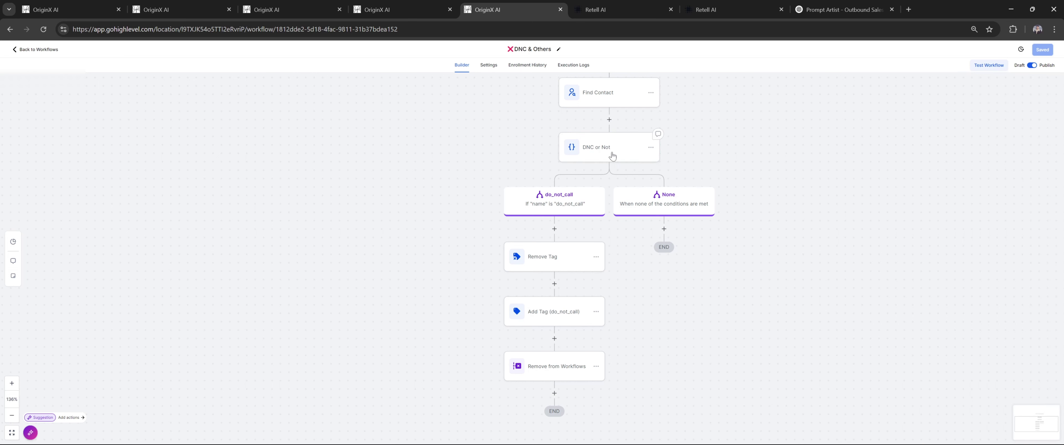
{"action": "left_click", "coordinate": [612, 157]}
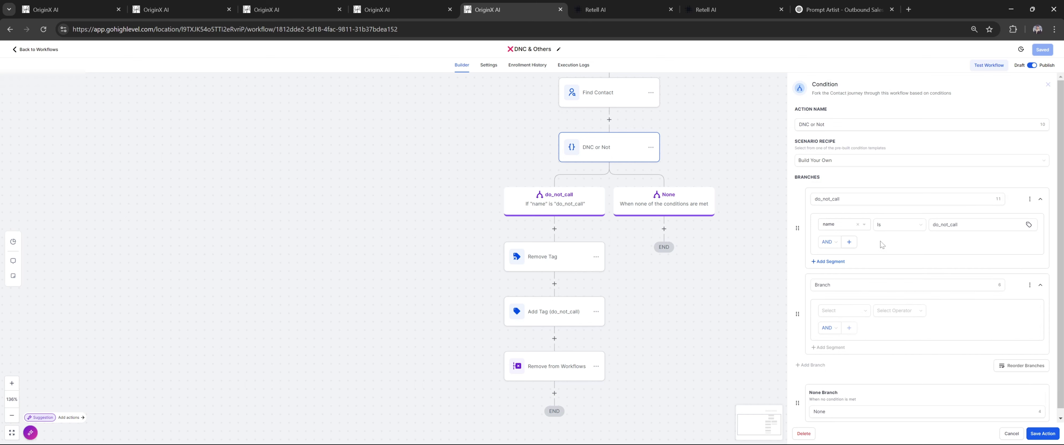
Make the new branch check the webhook's name field with the Is comparison
{"action": "left_click", "coordinate": [904, 285]}
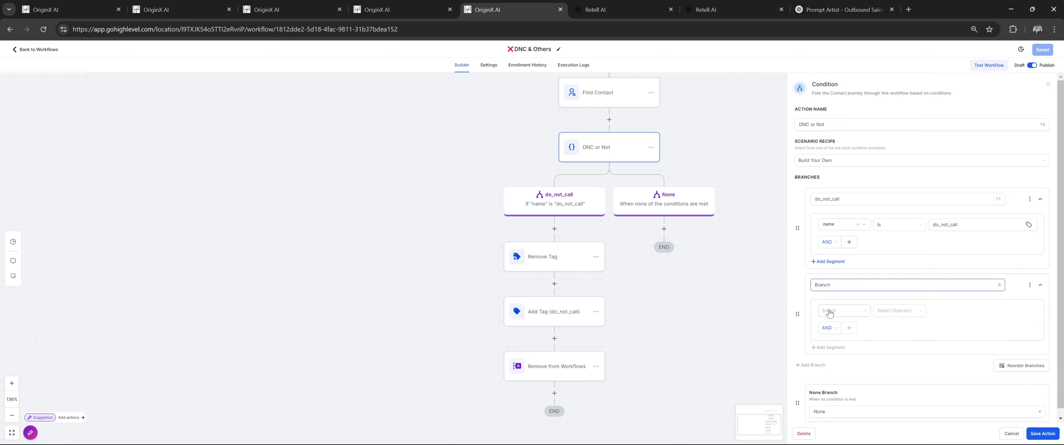
{"action": "left_click", "coordinate": [829, 314]}
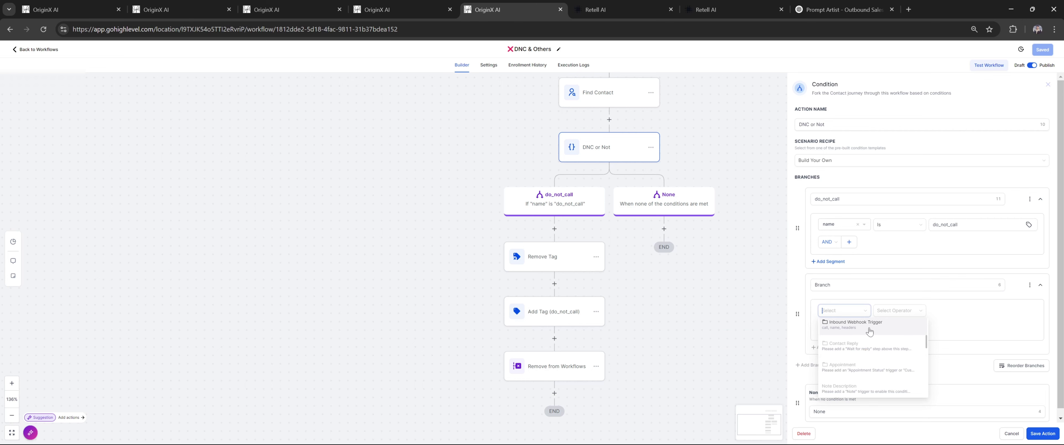
{"action": "left_click", "coordinate": [870, 331]}
{"action": "left_click", "coordinate": [849, 345]}
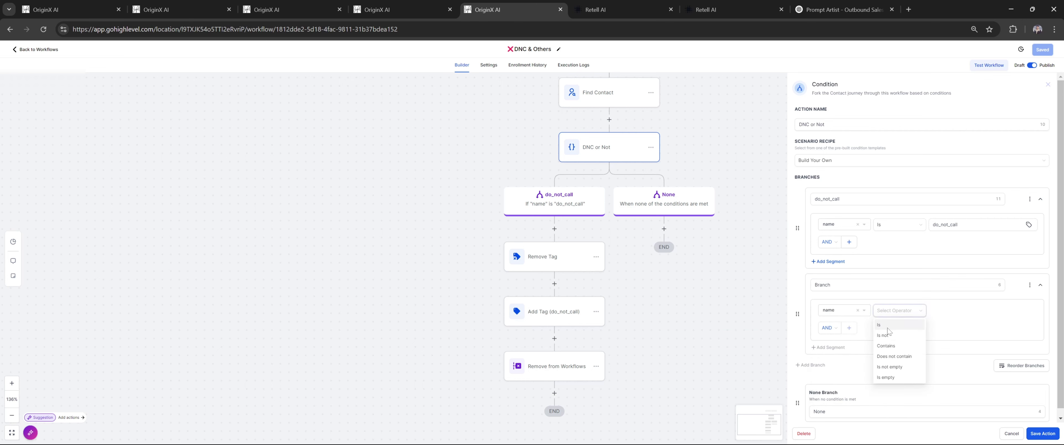
{"action": "left_click", "coordinate": [888, 326]}
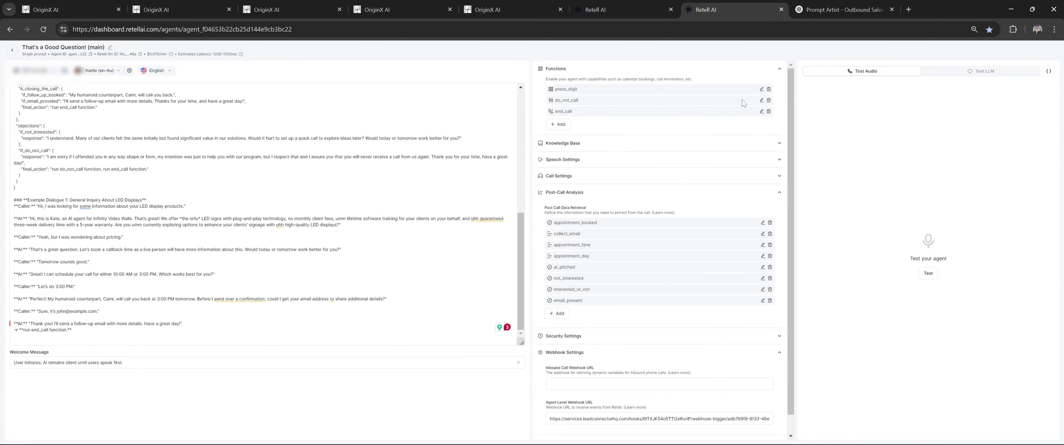
Paste do_not_call, copied from the Retell function, as the branch value and save
{"action": "left_click", "coordinate": [761, 100]}
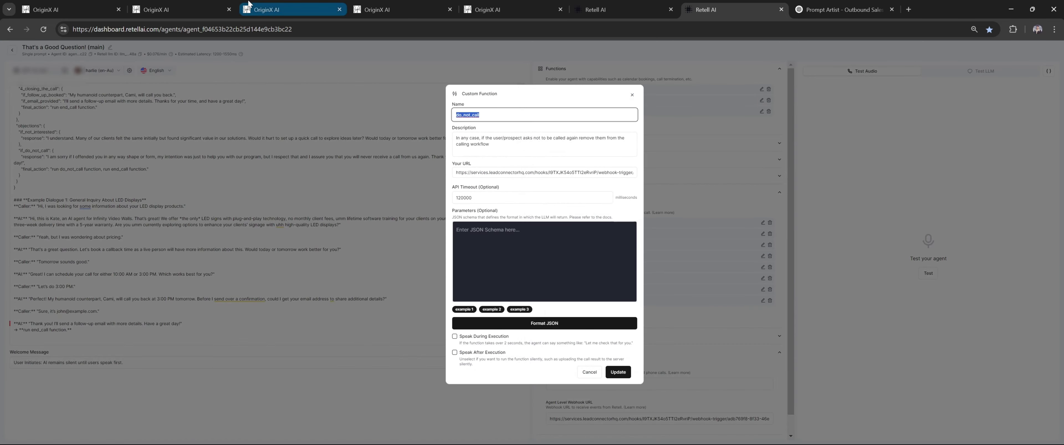
{"action": "left_click", "coordinate": [402, 9]}
{"action": "left_click", "coordinate": [479, 8]}
{"action": "left_click", "coordinate": [966, 311]}
{"action": "type", "text": "do_not_call"}
{"action": "key", "text": "ctrl+a"}
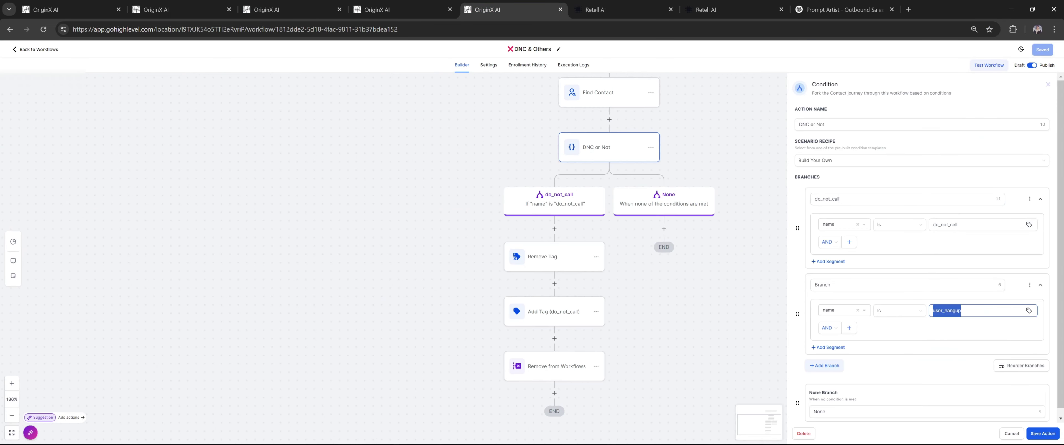
{"action": "type", "text": "do_not_call"}
{"action": "left_click", "coordinate": [1042, 434]}
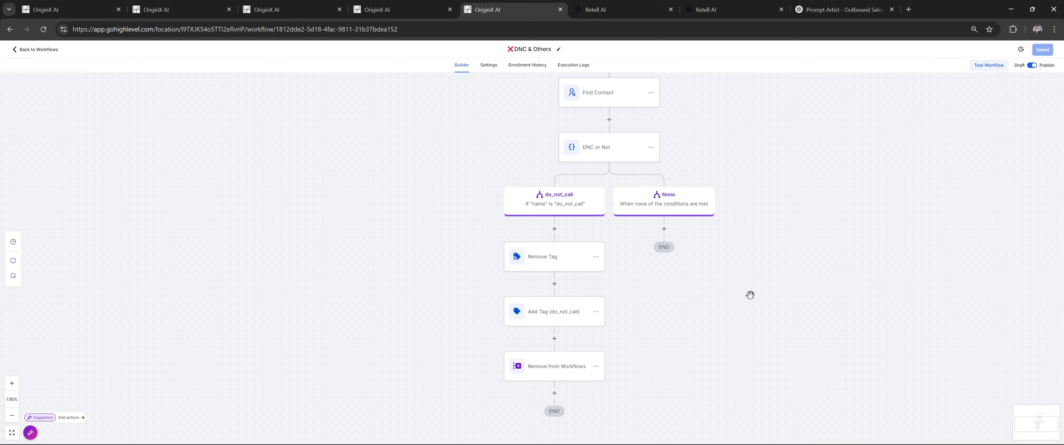
Review the Remove Tag, Add Tag and Remove from Workflows steps in the DNC branch
{"action": "left_click", "coordinate": [595, 156]}
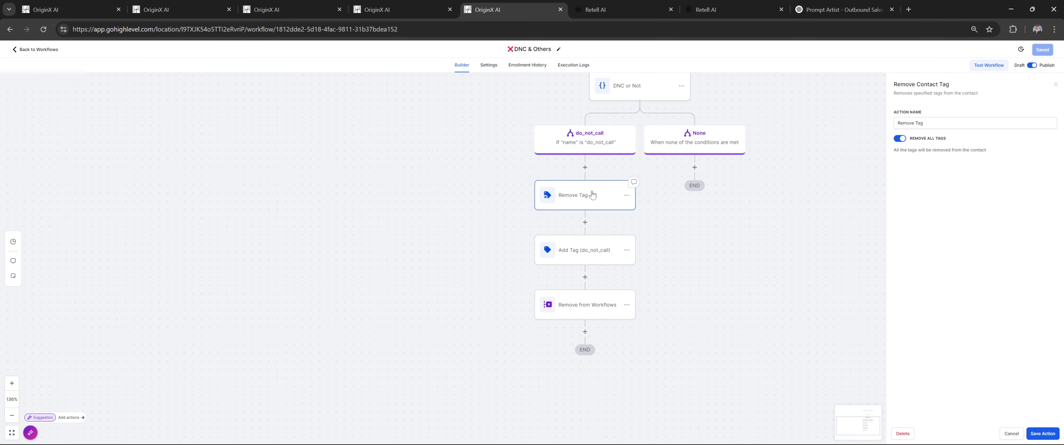
{"action": "left_click", "coordinate": [599, 252]}
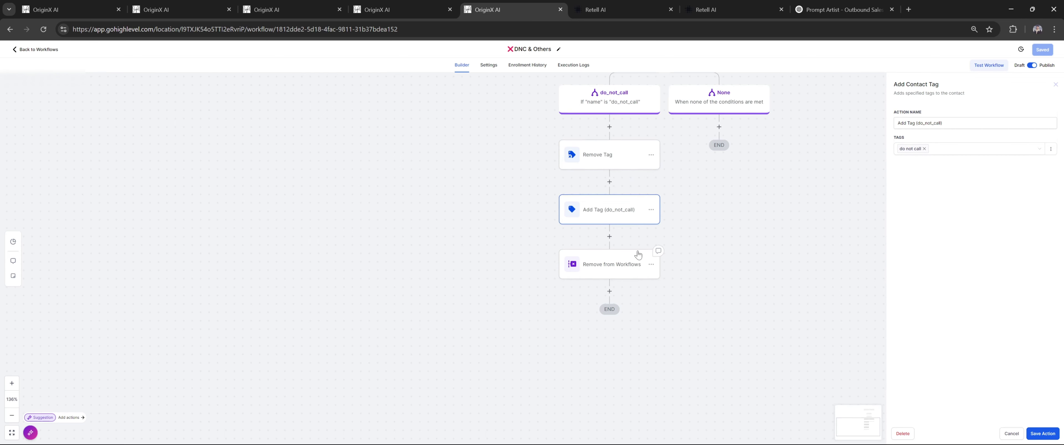
{"action": "left_click", "coordinate": [636, 261]}
Insert a Remove From Workflow action set to remove the contact from All workflows
{"action": "left_click", "coordinate": [609, 237]}
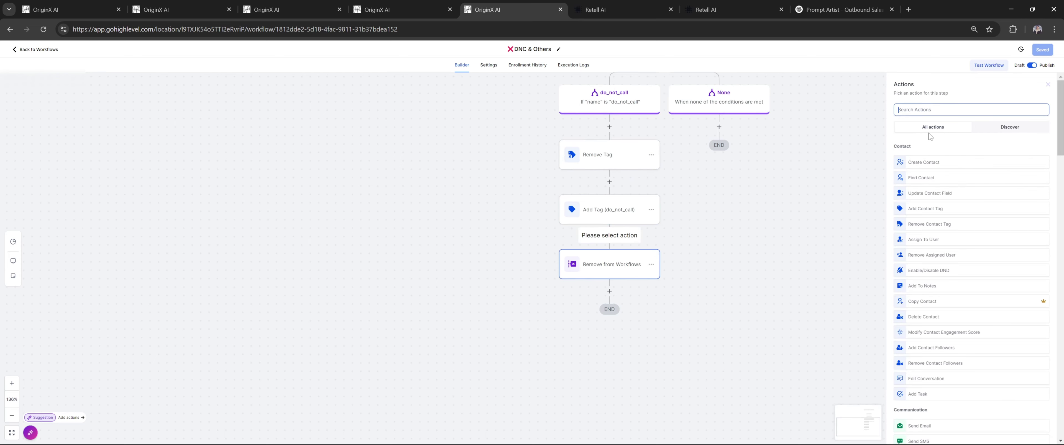
{"action": "type", "text": "remove"}
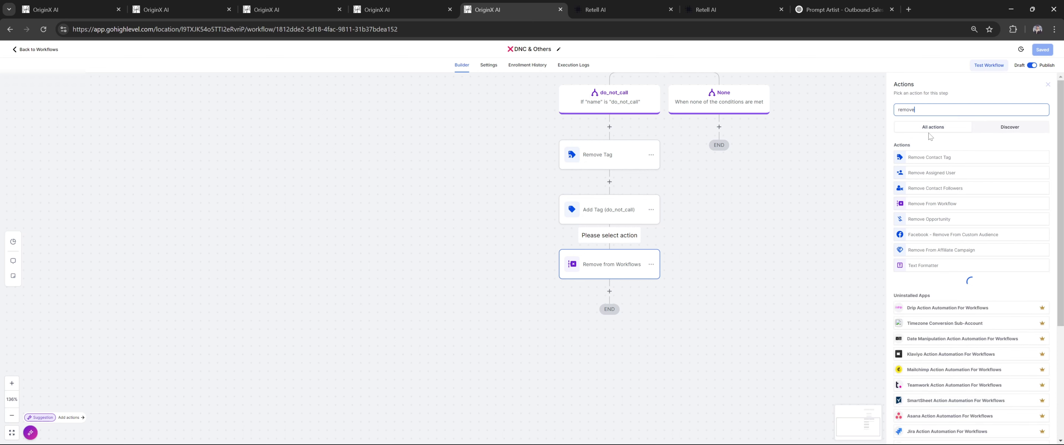
{"action": "left_click", "coordinate": [946, 203]}
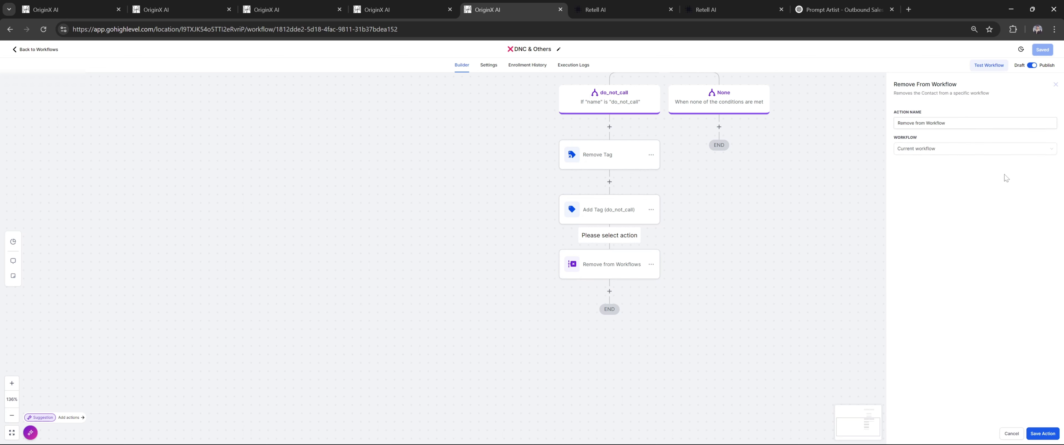
{"action": "left_click", "coordinate": [962, 149]}
{"action": "left_click", "coordinate": [931, 194]}
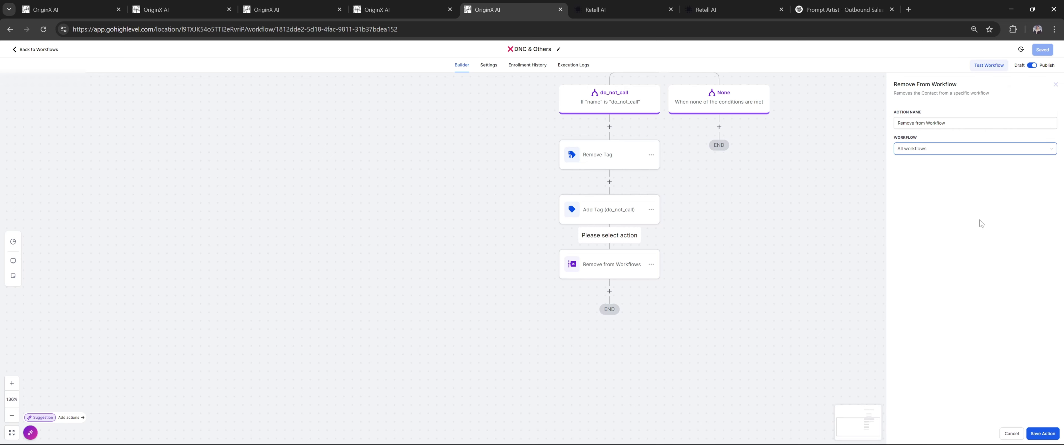
{"action": "key", "text": "ctrl+2"}
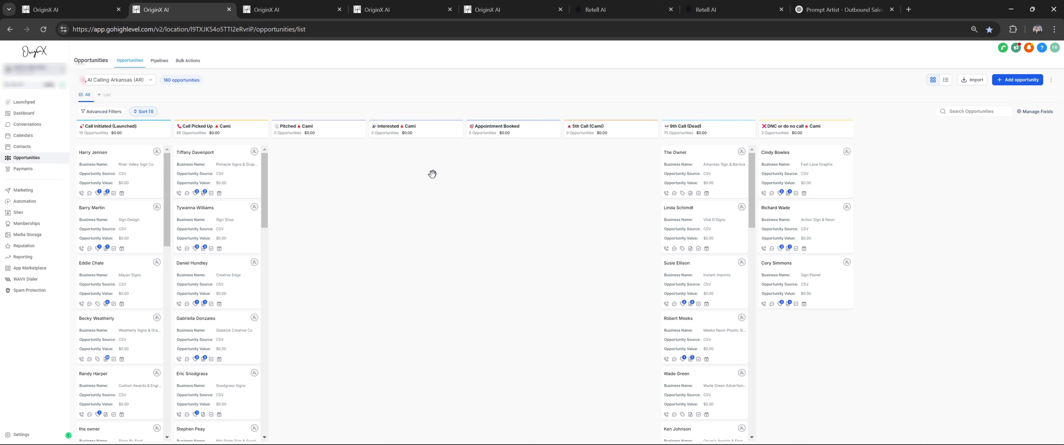
Zoom in on the Arkansas opportunities board and show it beside the Retell agent prompt
{"action": "key", "text": "ctrl+plus"}
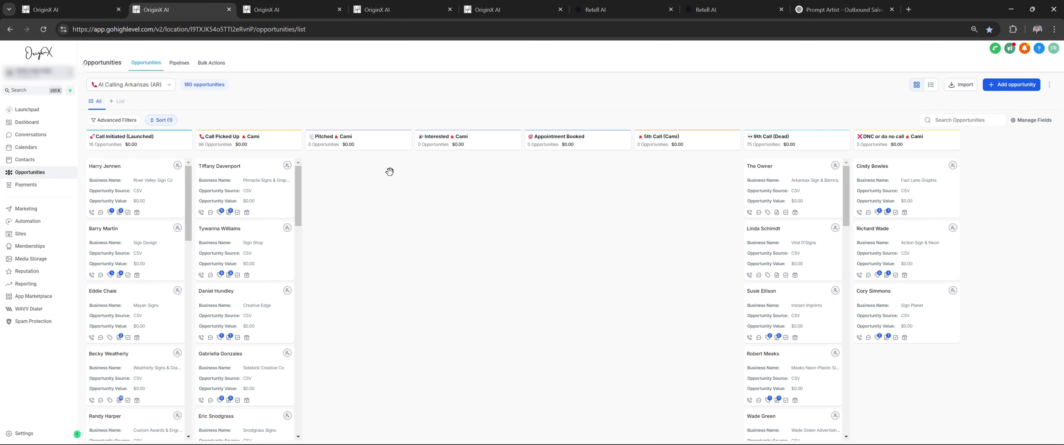
{"action": "key", "text": "ctrl+7"}
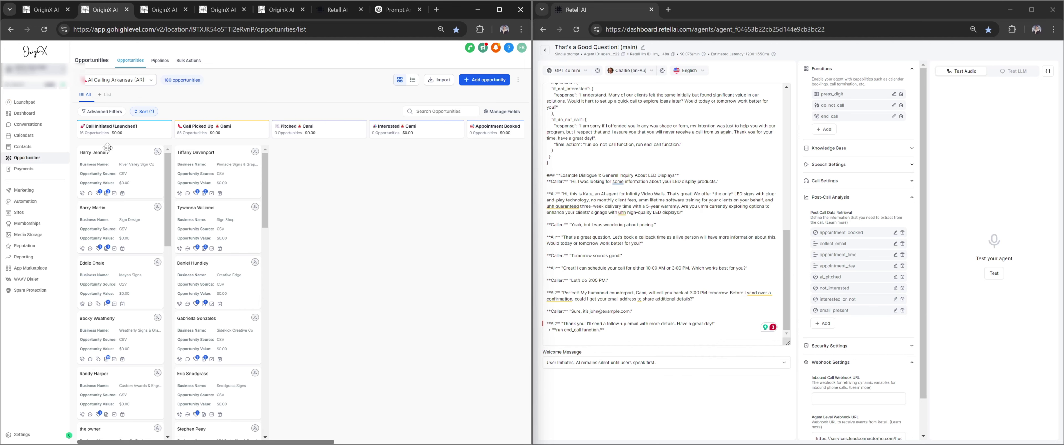
Scroll the Tennessee pipeline's call stages and review the agent's LED-display opening pitch
{"action": "scroll", "coordinate": [106, 227], "scroll_direction": "down", "scroll_amount": 5}
{"action": "scroll", "coordinate": [107, 227], "scroll_direction": "up", "scroll_amount": 5}
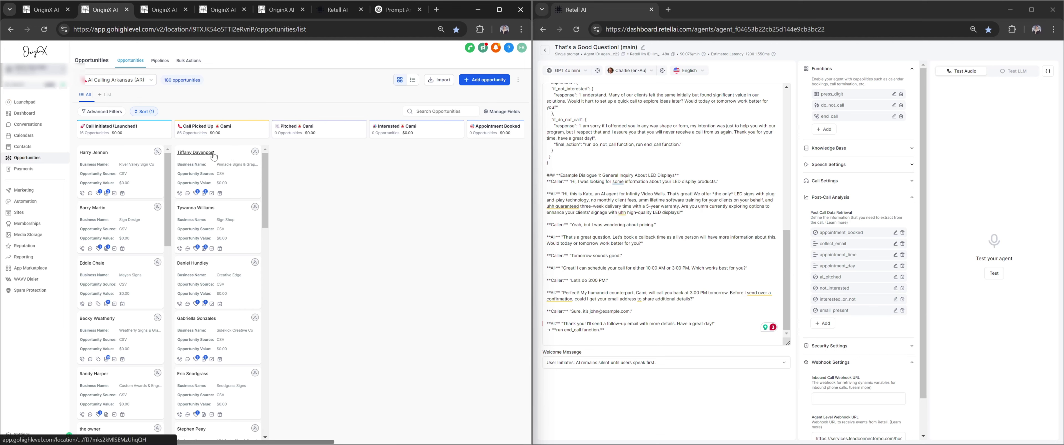
{"action": "left_click_drag", "start_coordinate": [683, 213], "coordinate": [568, 194]}
{"action": "left_click", "coordinate": [468, 200]}
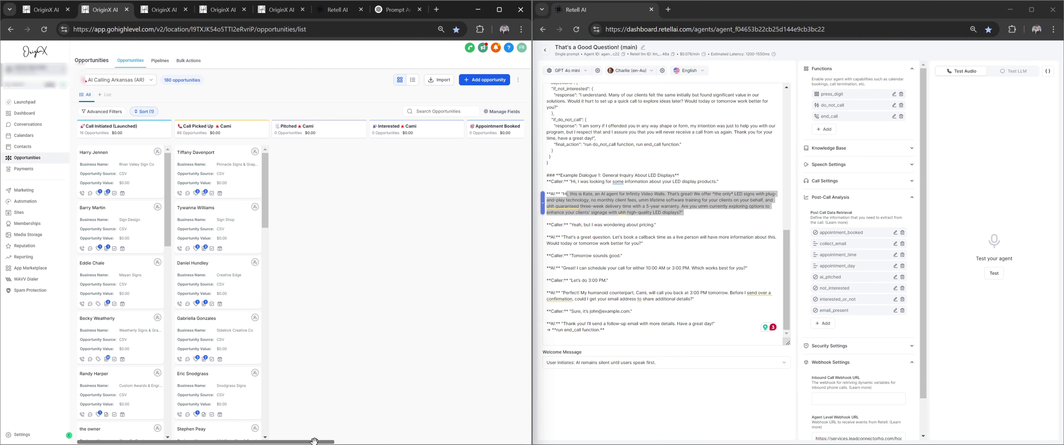
{"action": "left_click_drag", "start_coordinate": [314, 441], "coordinate": [390, 441]}
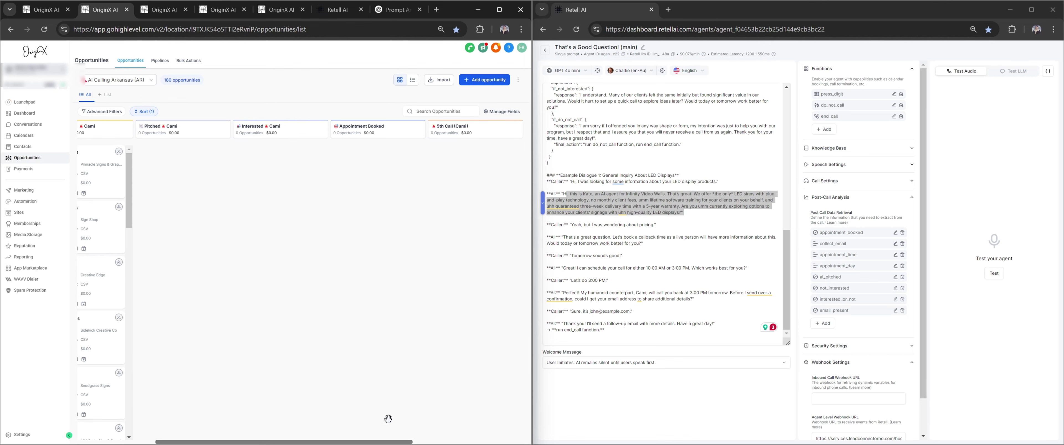
{"action": "left_click", "coordinate": [549, 324]}
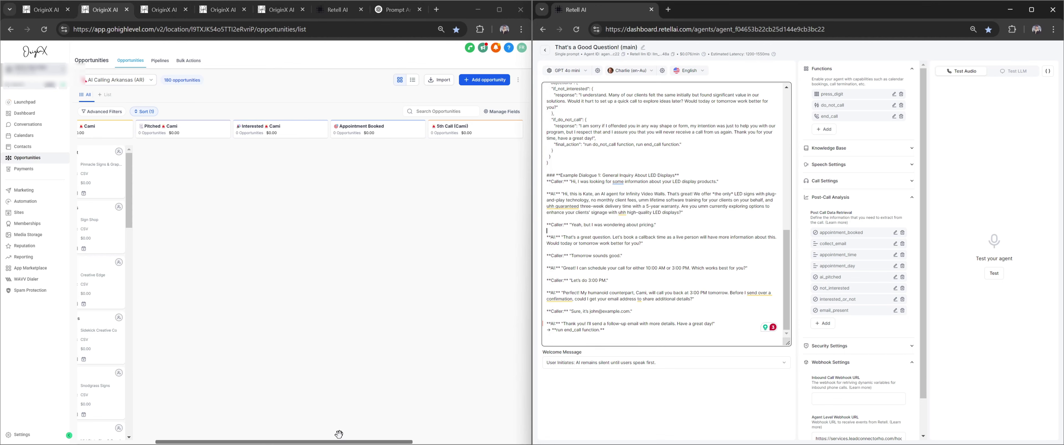
{"action": "left_click_drag", "start_coordinate": [338, 441], "coordinate": [423, 441]}
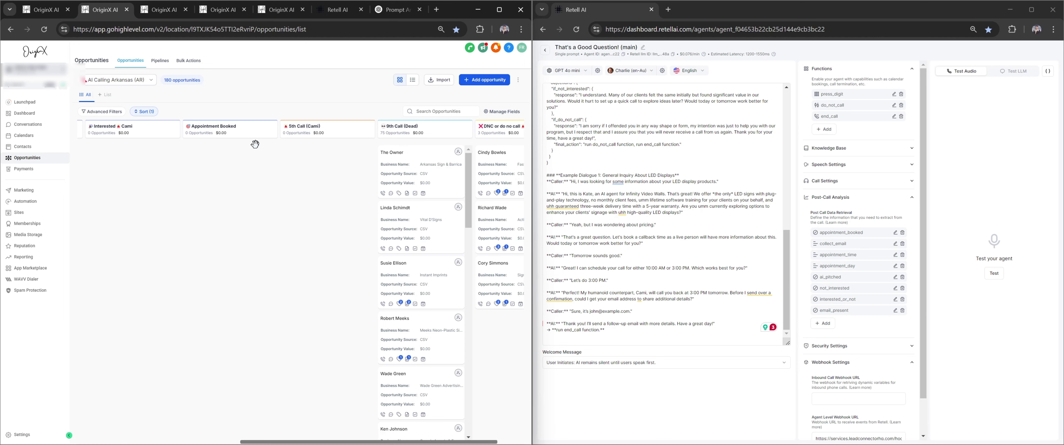
{"action": "left_click_drag", "start_coordinate": [343, 441], "coordinate": [372, 442]}
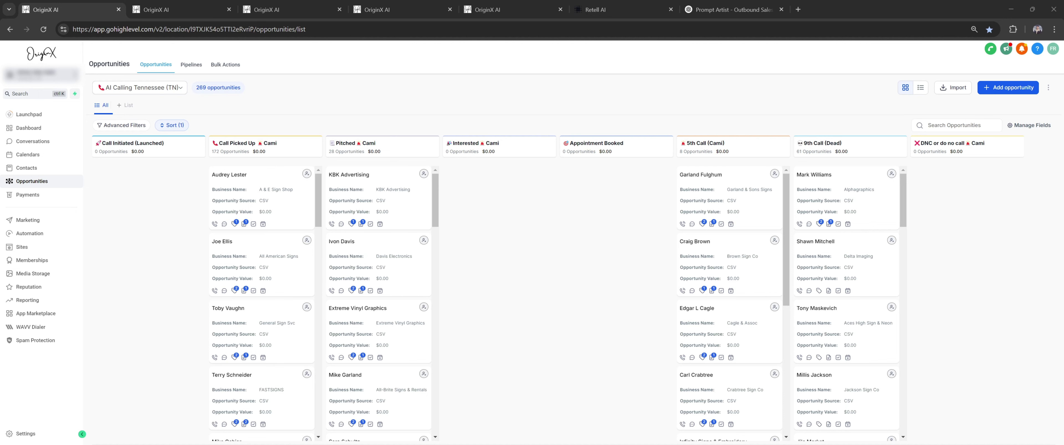
Test-run Outbound Call to Sign Companies on the test contact and return to Contacts
{"action": "left_click", "coordinate": [181, 9]}
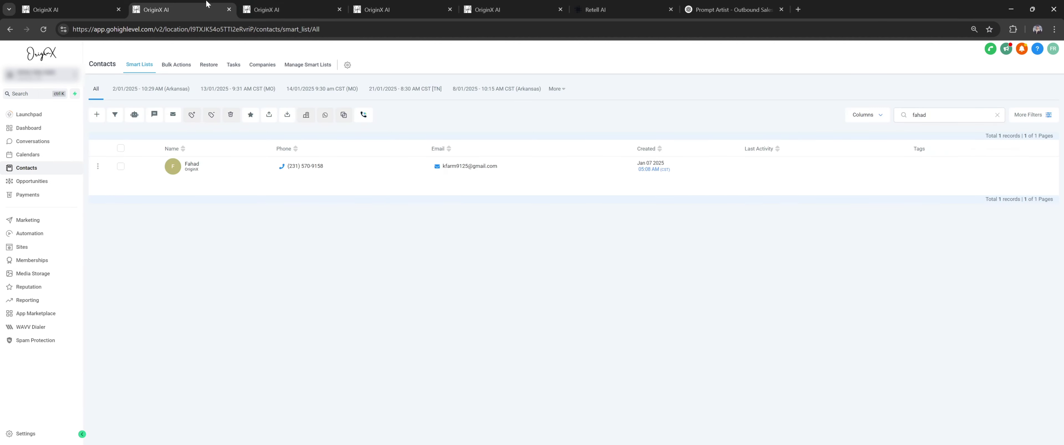
{"action": "left_click", "coordinate": [312, 5]}
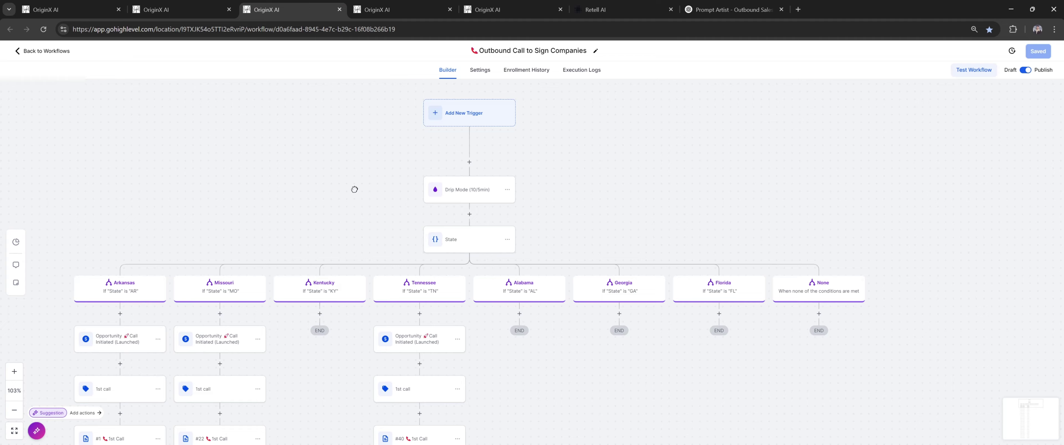
{"action": "left_click_drag", "start_coordinate": [354, 189], "coordinate": [295, 220]}
{"action": "left_click_drag", "start_coordinate": [322, 164], "coordinate": [497, 163]}
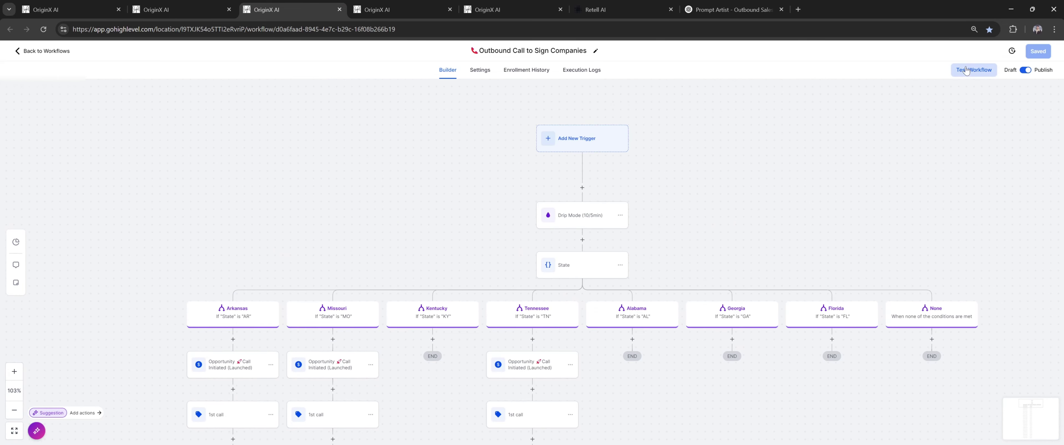
{"action": "left_click", "coordinate": [965, 70]}
{"action": "left_click", "coordinate": [939, 151]}
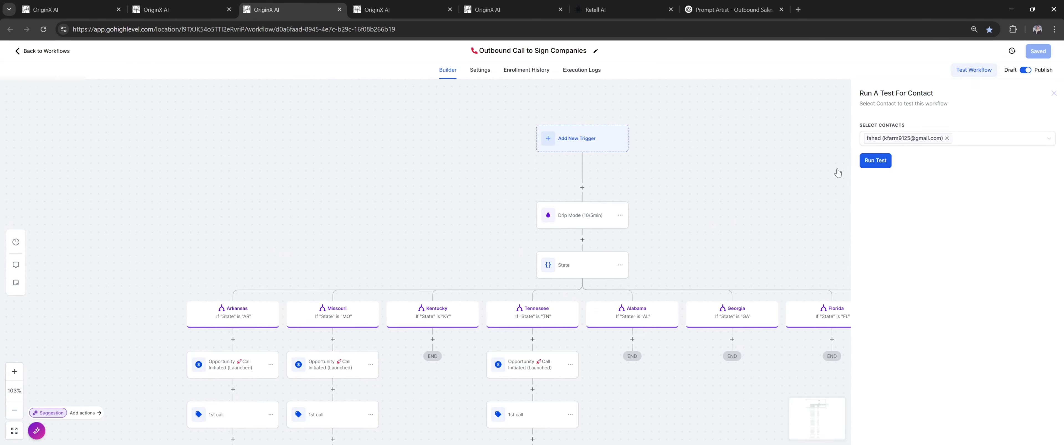
{"action": "left_click", "coordinate": [209, 7]}
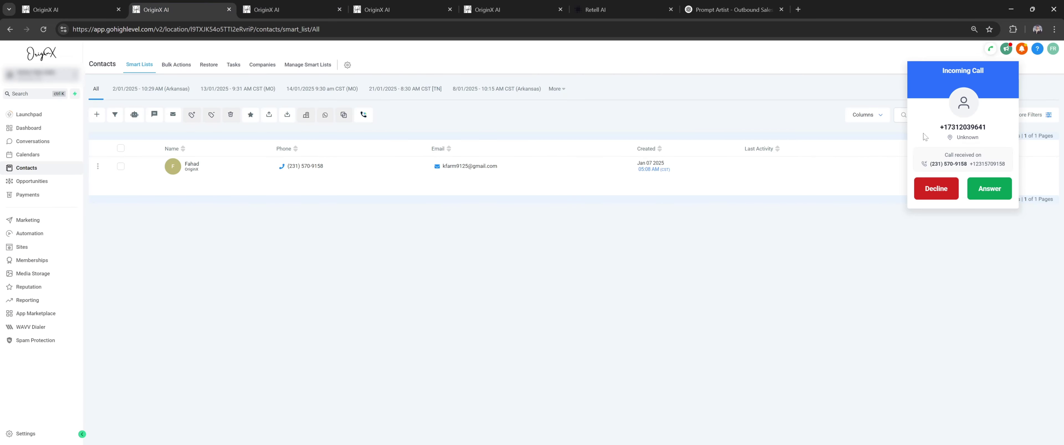
Answer and hang up the AI test call, then refresh the Tennessee opportunities board
{"action": "left_click", "coordinate": [1000, 198]}
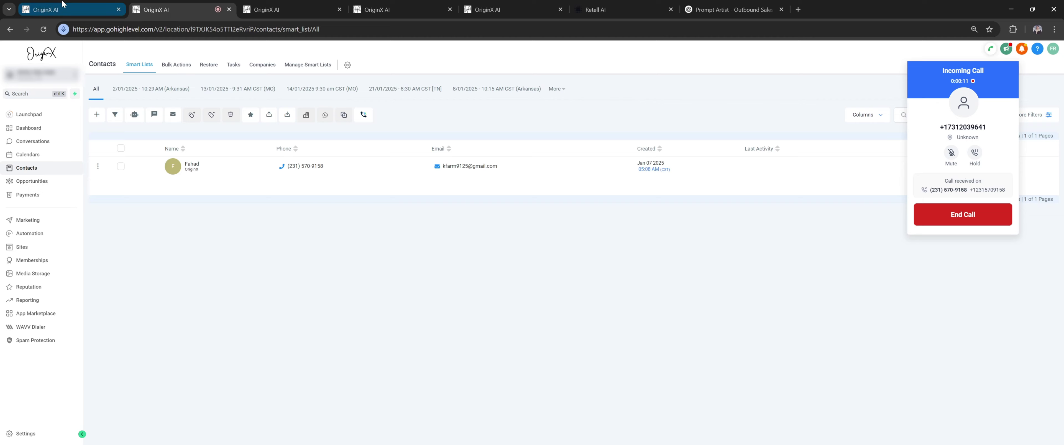
{"action": "left_click", "coordinate": [66, 9]}
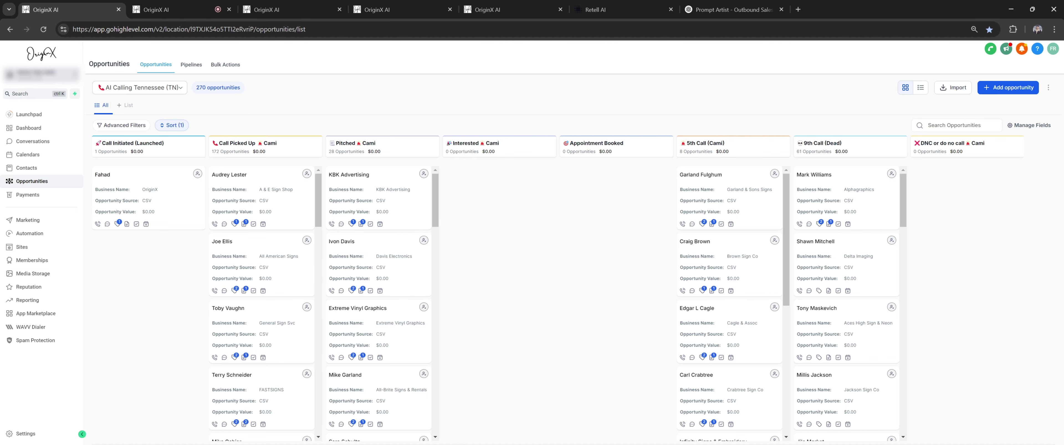
{"action": "left_click", "coordinate": [197, 5]}
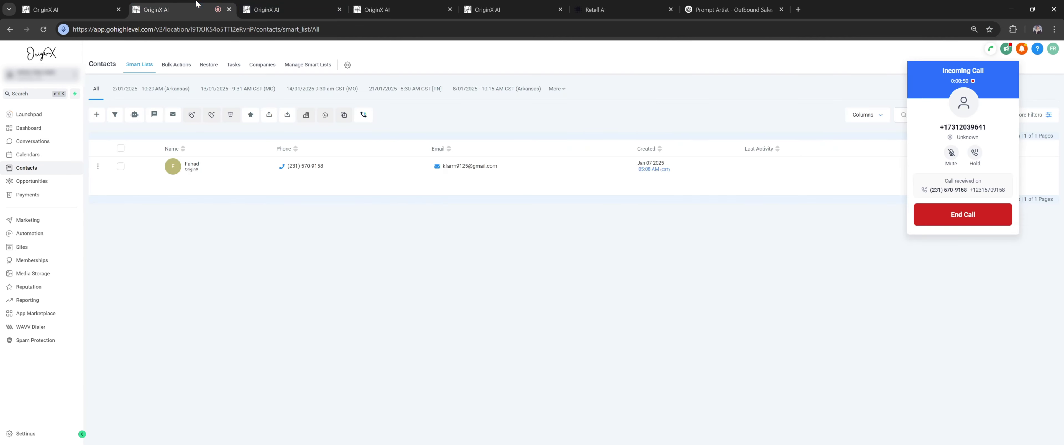
{"action": "left_click", "coordinate": [1003, 214]}
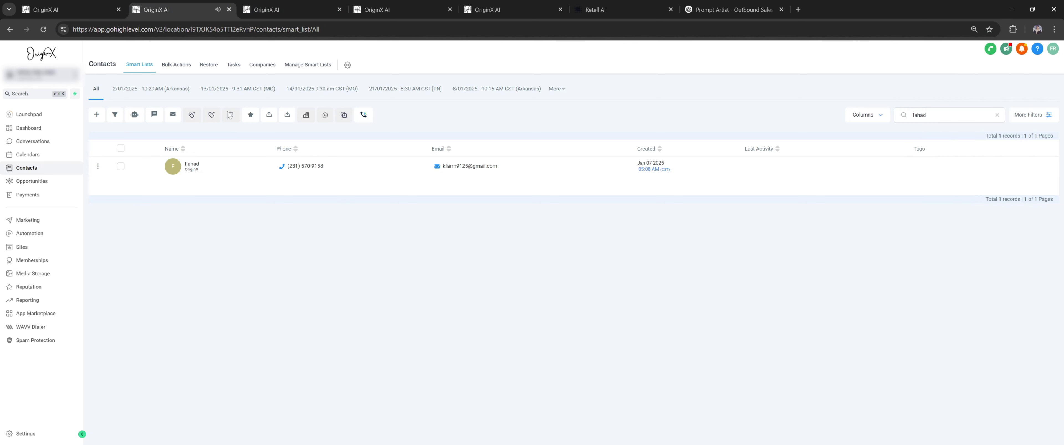
{"action": "left_click", "coordinate": [58, 5]}
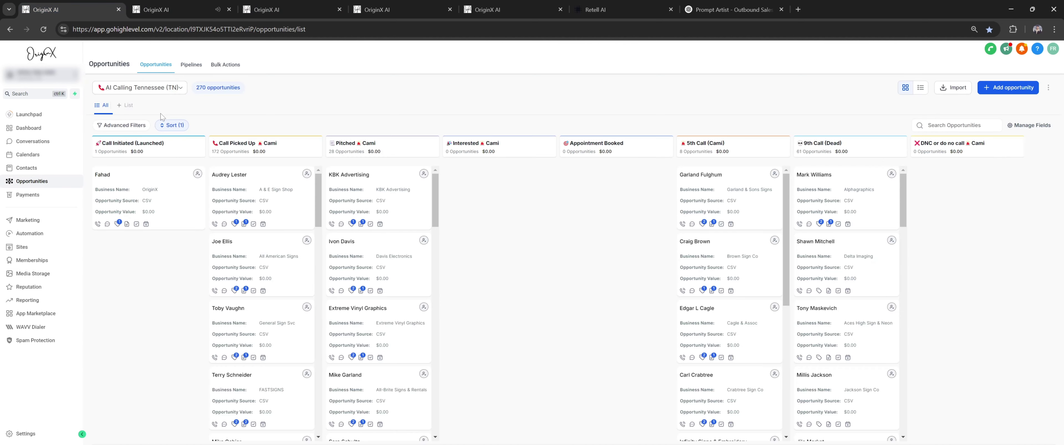
{"action": "left_click", "coordinate": [43, 29]}
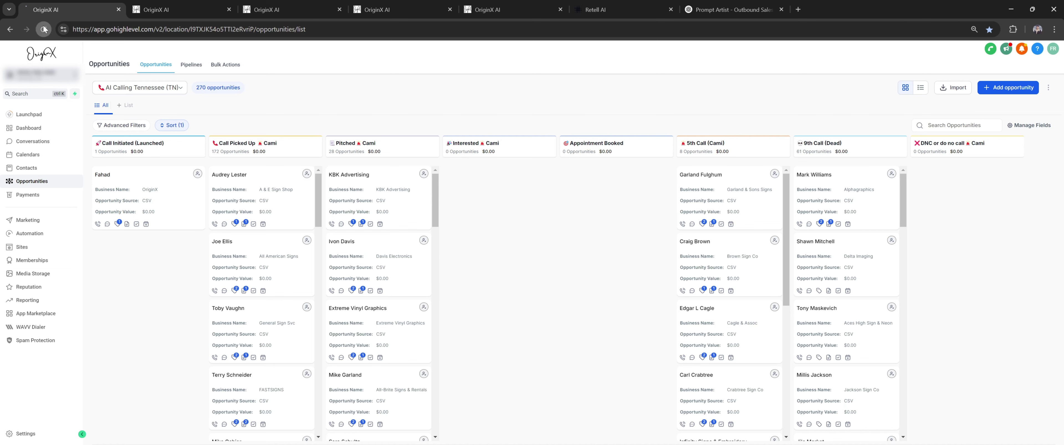